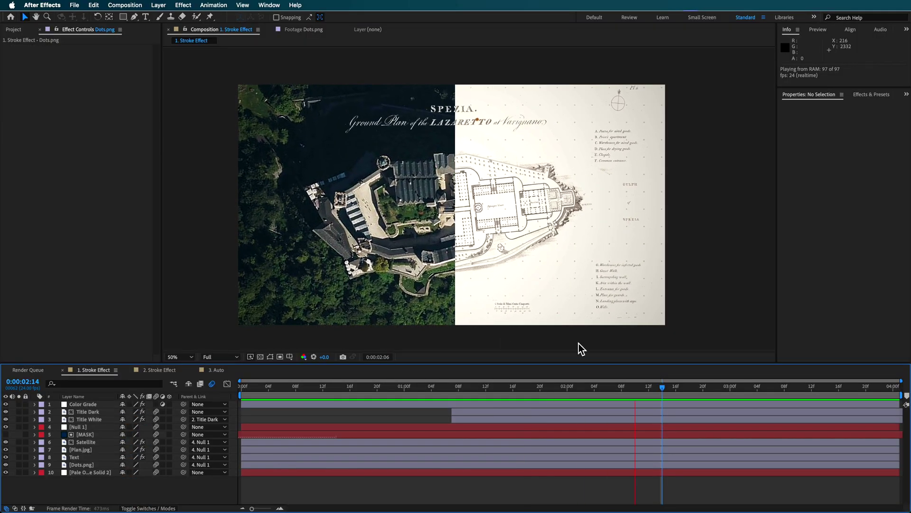
Preview the wipe animations in the 2. Stroke Effect and 3. Auto compositions.
{"action": "left_click", "coordinate": [157, 371]}
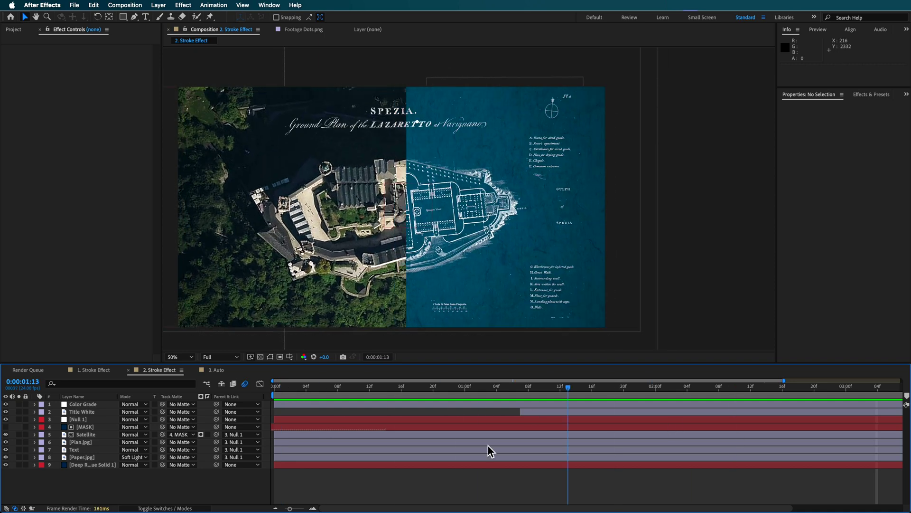
{"action": "left_click_drag", "start_coordinate": [739, 441], "coordinate": [644, 451]}
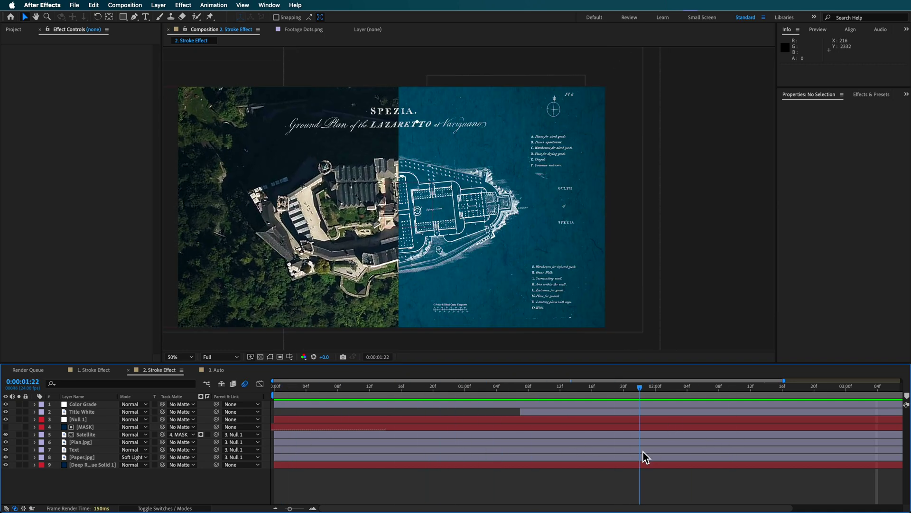
{"action": "left_click", "coordinate": [216, 370]}
{"action": "left_click_drag", "start_coordinate": [278, 387], "coordinate": [820, 439]}
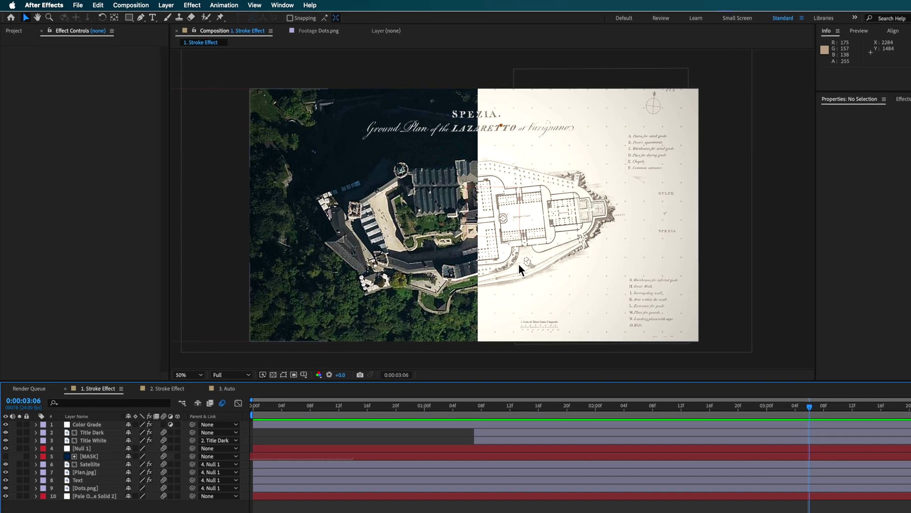
Create a new 1920×1080 HD composition named Comp 1.
{"action": "left_click", "coordinate": [14, 29]}
{"action": "right_click", "coordinate": [30, 192]}
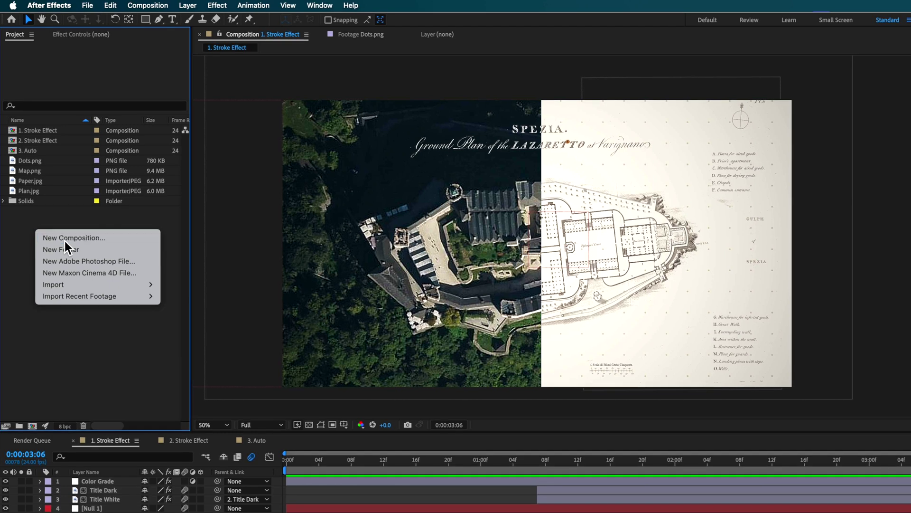
{"action": "left_click", "coordinate": [67, 238]}
{"action": "left_click_drag", "start_coordinate": [566, 276], "coordinate": [411, 133]}
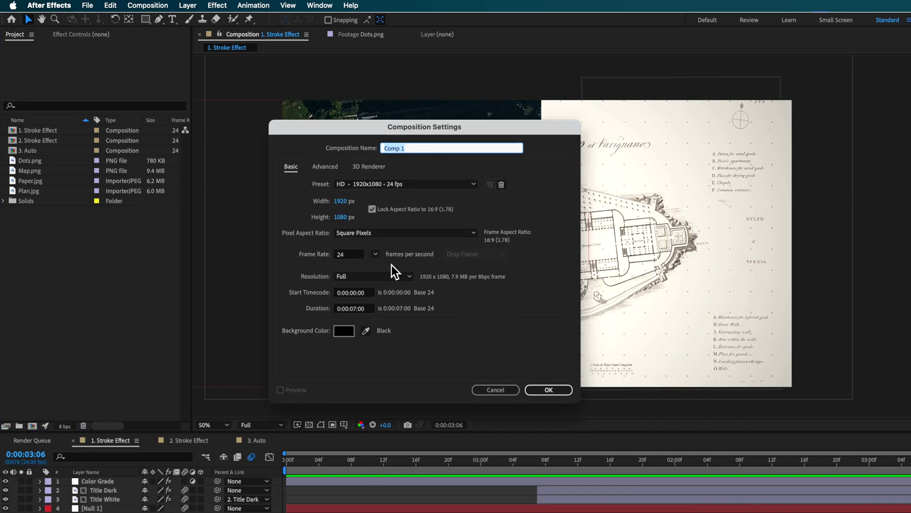
{"action": "left_click", "coordinate": [551, 390]}
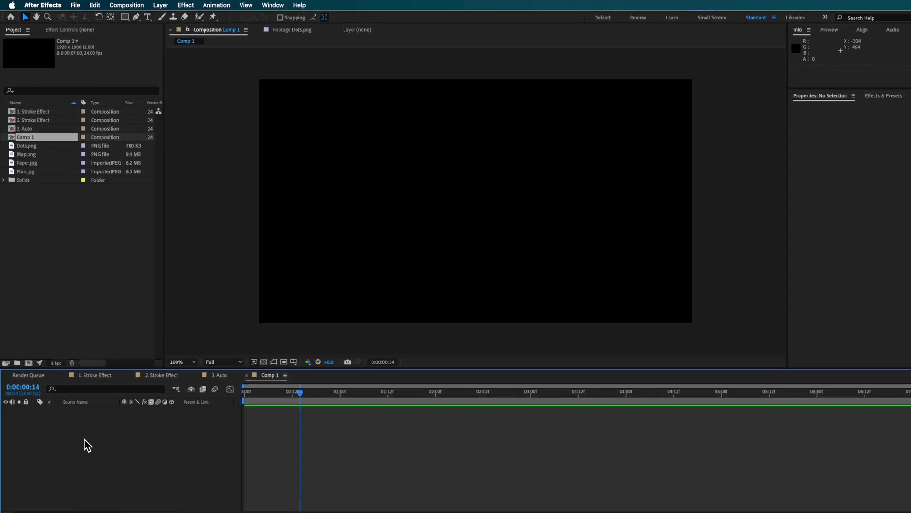
Add a full-frame solid layer in pale cream colour FDFAF3.
{"action": "right_click", "coordinate": [83, 395]}
{"action": "mouse_move", "coordinate": [145, 400]}
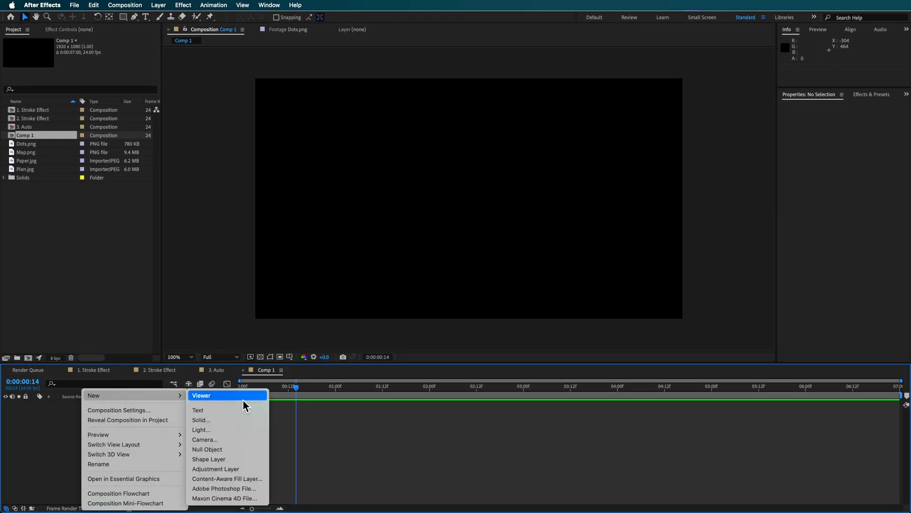
{"action": "left_click", "coordinate": [213, 421]}
{"action": "left_click", "coordinate": [391, 312]}
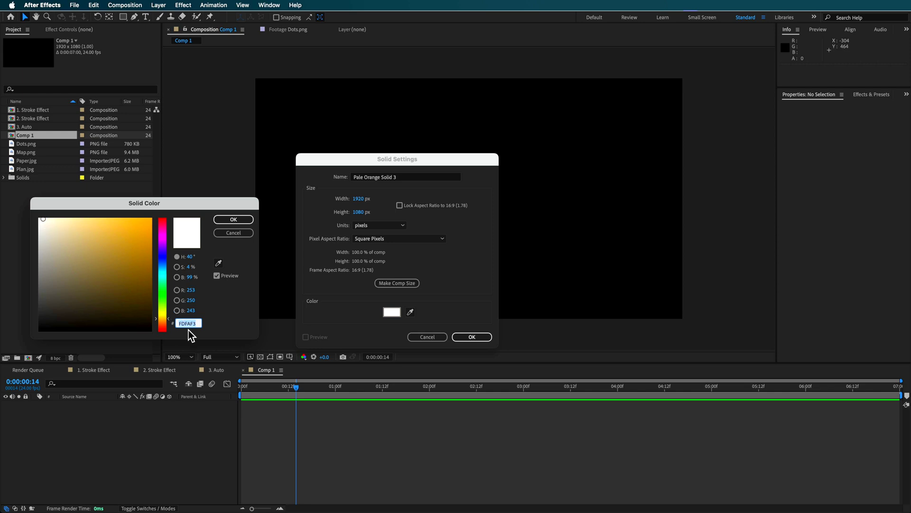
{"action": "left_click", "coordinate": [234, 219]}
{"action": "left_click", "coordinate": [471, 337]}
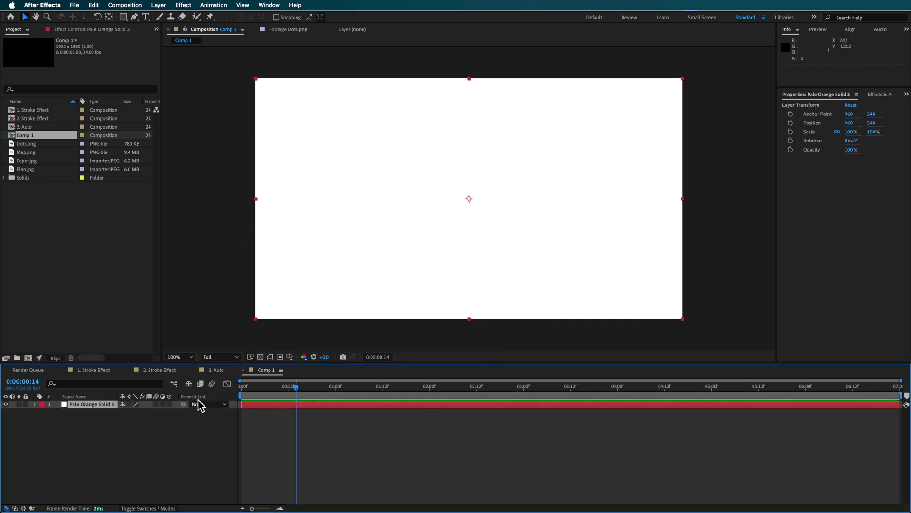
Place Dots.png as a layer above the cream solid.
{"action": "left_click", "coordinate": [114, 420]}
{"action": "left_click", "coordinate": [90, 405]}
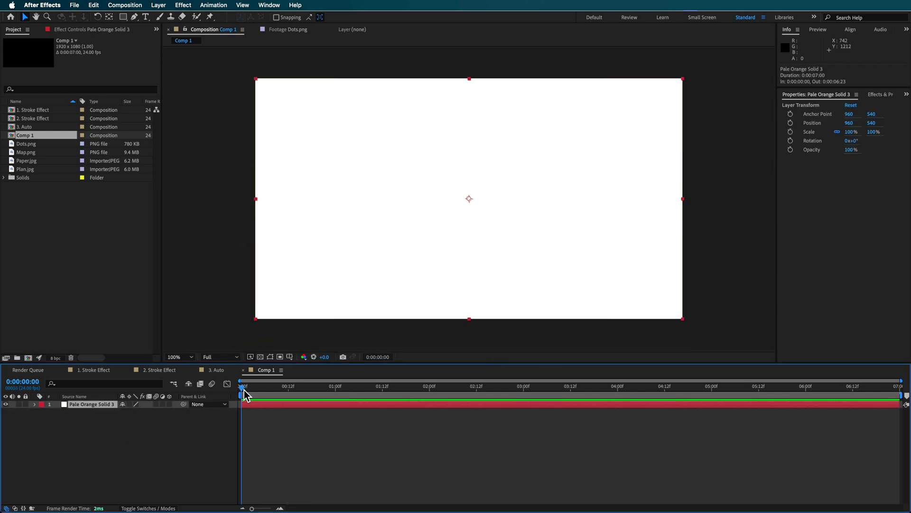
{"action": "left_click_drag", "start_coordinate": [26, 143], "coordinate": [79, 407]}
Scale the Dots.png grid down to about 50% to fit the frame.
{"action": "key", "text": "comma"}
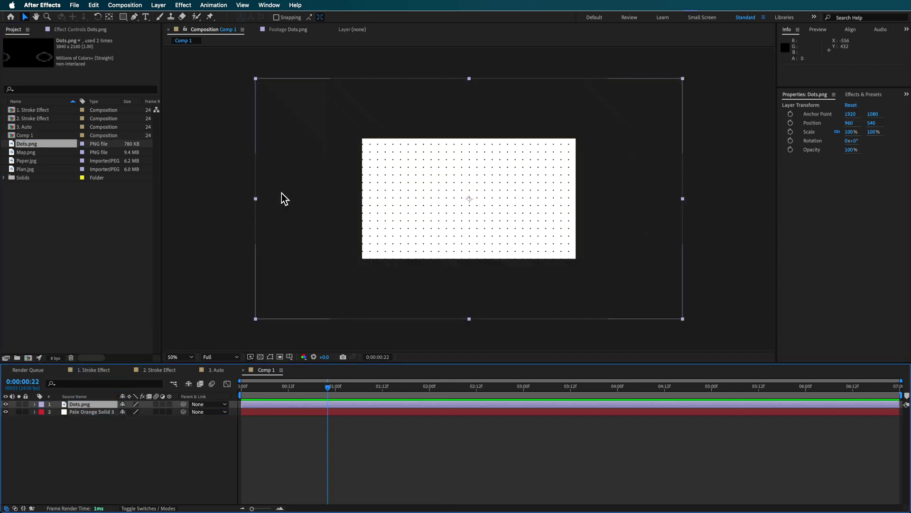
{"action": "left_click_drag", "start_coordinate": [255, 198], "coordinate": [361, 194]}
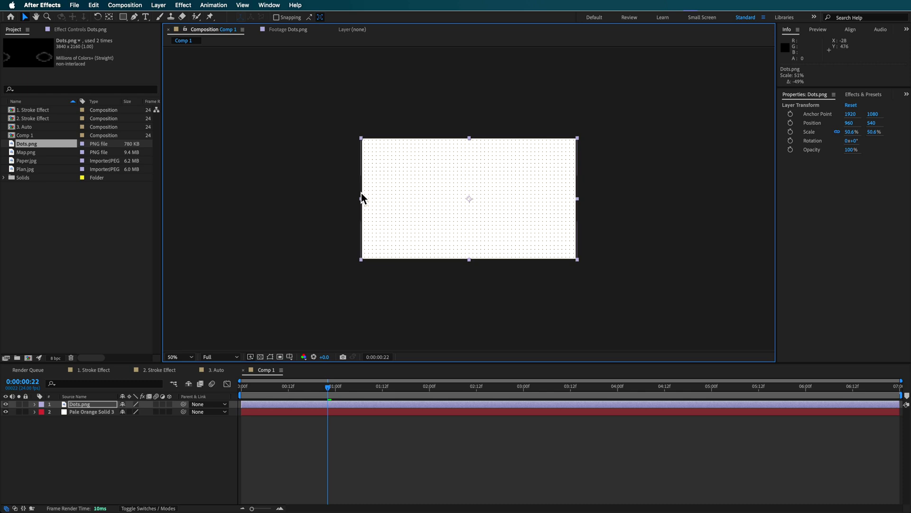
{"action": "key", "text": "period"}
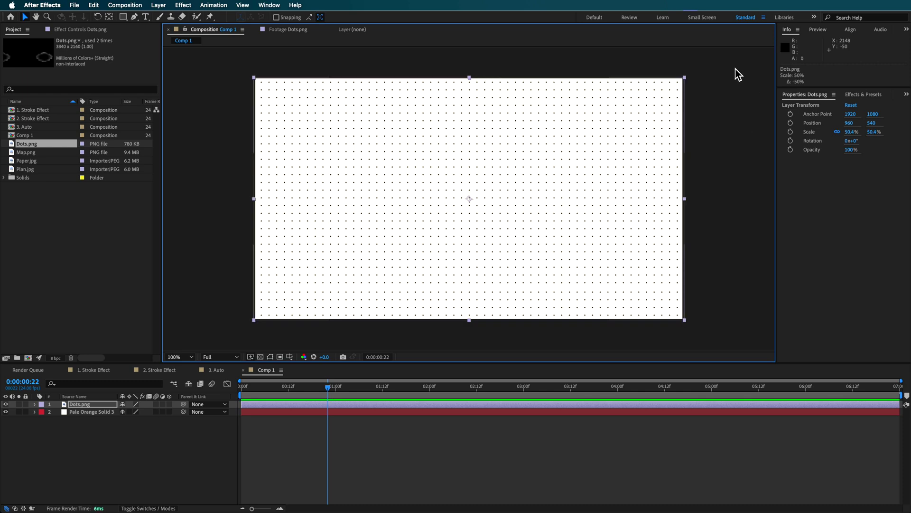
Set Dots.png blending to Hard Mix, then preview the Map.png footage.
{"action": "key", "text": "F4"}
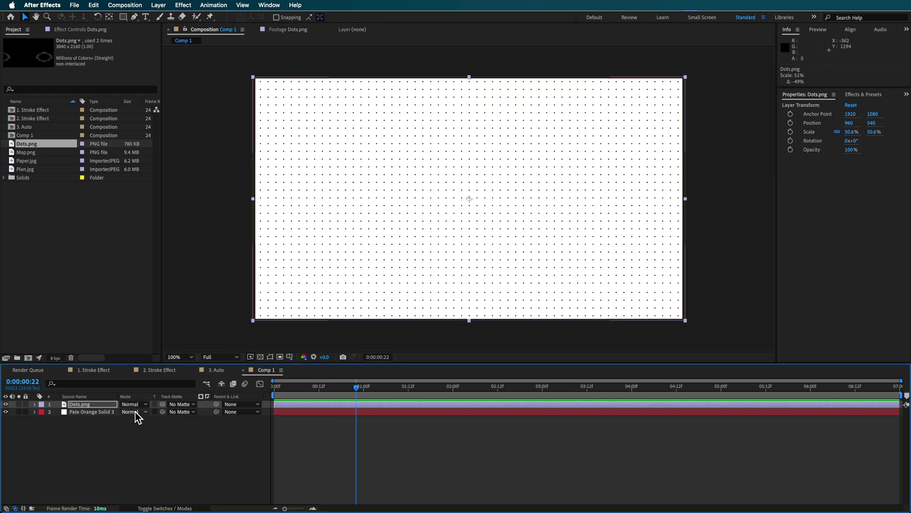
{"action": "left_click", "coordinate": [133, 405]}
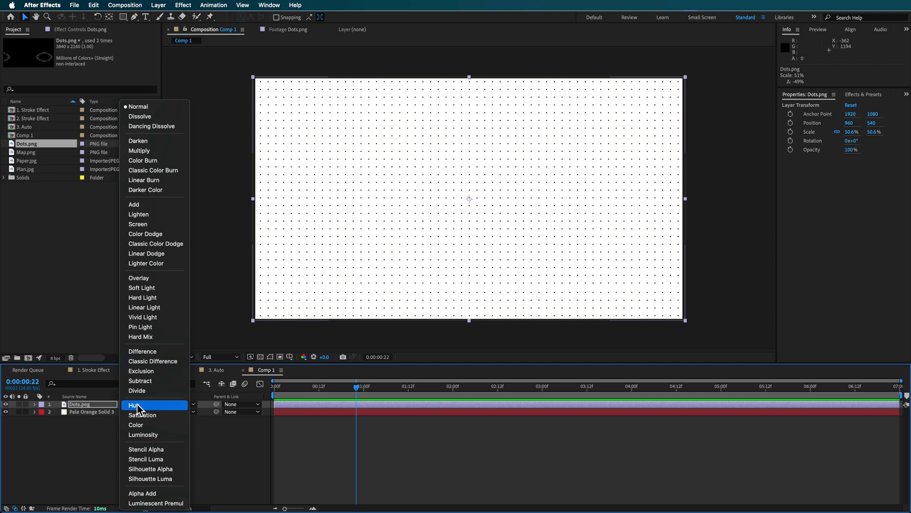
{"action": "left_click", "coordinate": [149, 334]}
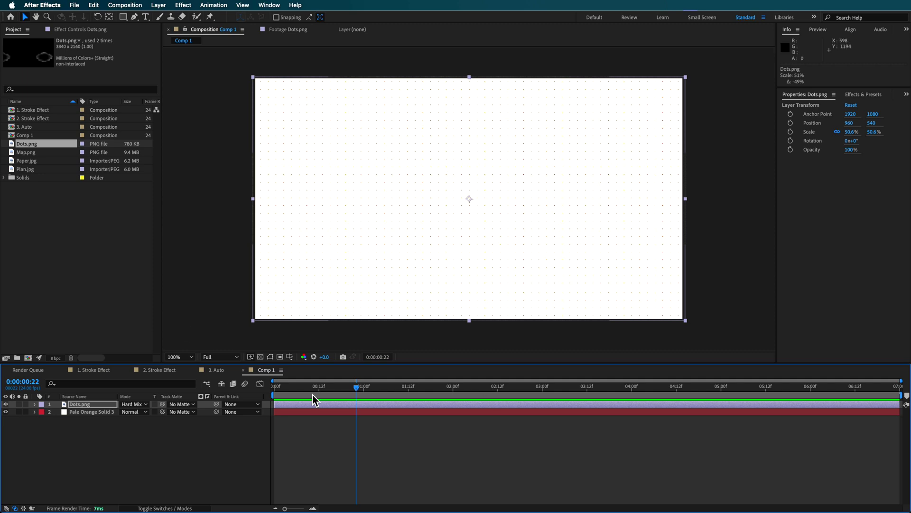
{"action": "left_click", "coordinate": [121, 442]}
{"action": "double_click", "coordinate": [71, 152]}
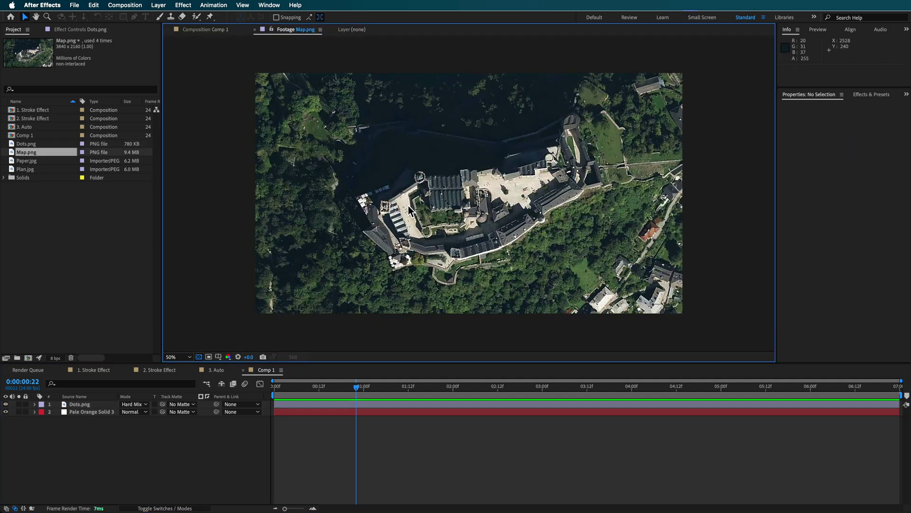
Add Map.png to Comp 1 and scale it to 50.8% to fill the frame.
{"action": "left_click_drag", "start_coordinate": [35, 157], "coordinate": [81, 402]}
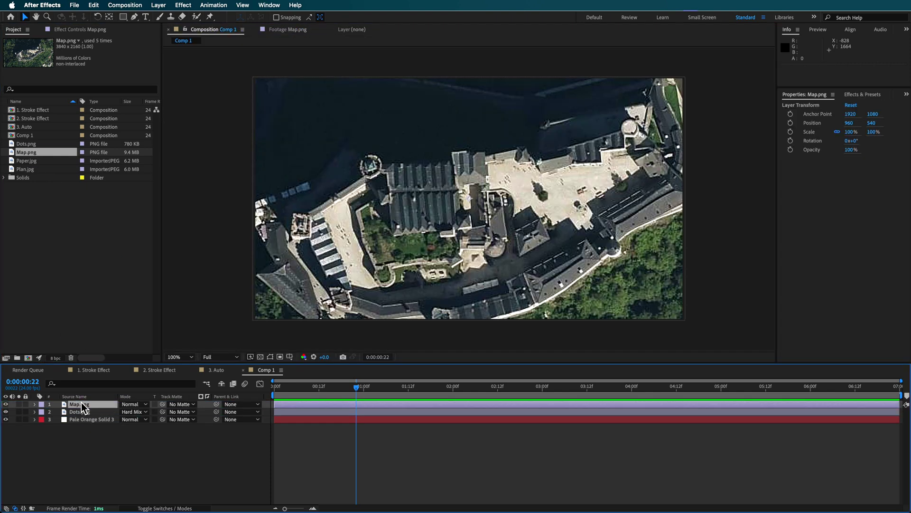
{"action": "scroll", "coordinate": [453, 193], "scroll_direction": "down", "scroll_amount": 2}
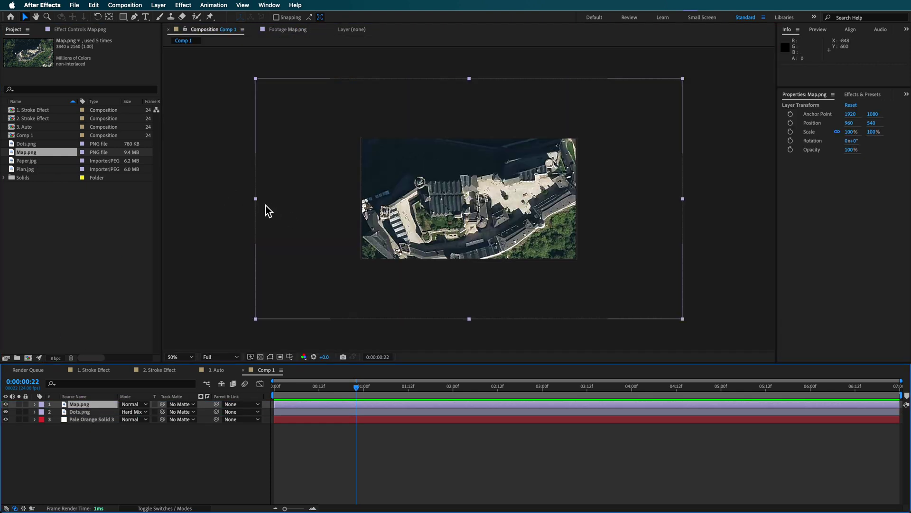
{"action": "left_click_drag", "start_coordinate": [257, 200], "coordinate": [363, 193]}
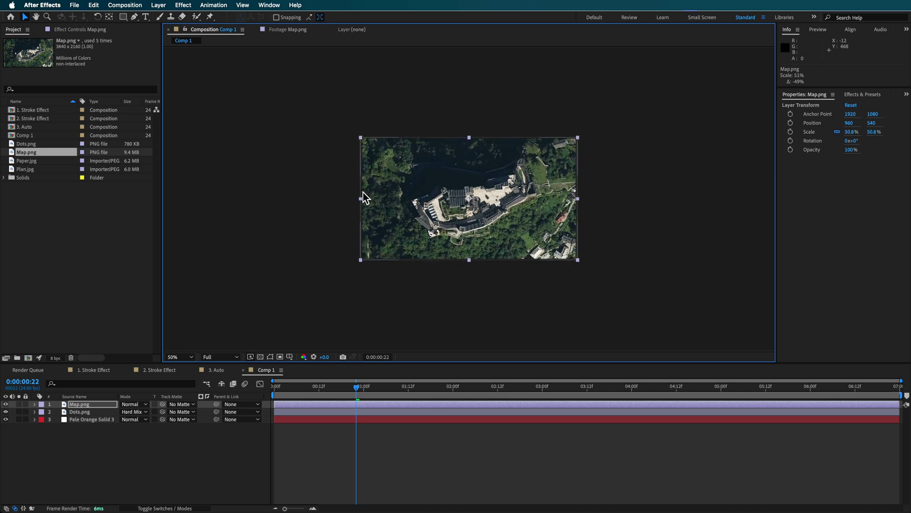
{"action": "key", "text": "period"}
{"action": "left_click_drag", "start_coordinate": [512, 224], "coordinate": [529, 215]}
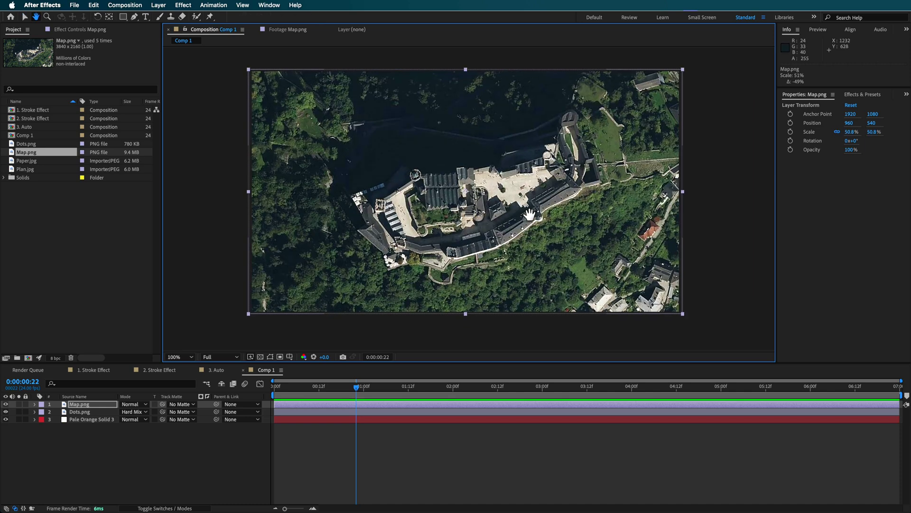
Preview Plan.jpg, then add it as the top layer of Comp 1.
{"action": "double_click", "coordinate": [27, 169]}
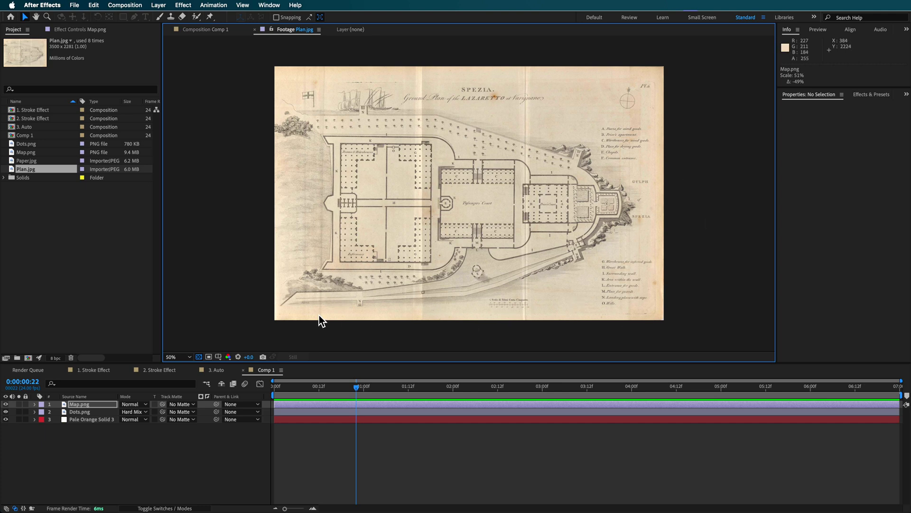
{"action": "left_click", "coordinate": [335, 395]}
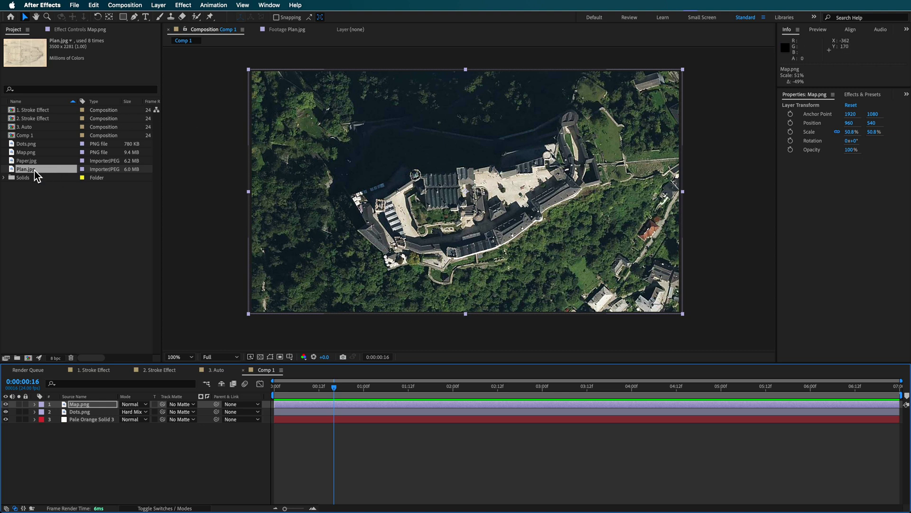
{"action": "left_click_drag", "start_coordinate": [37, 176], "coordinate": [98, 407]}
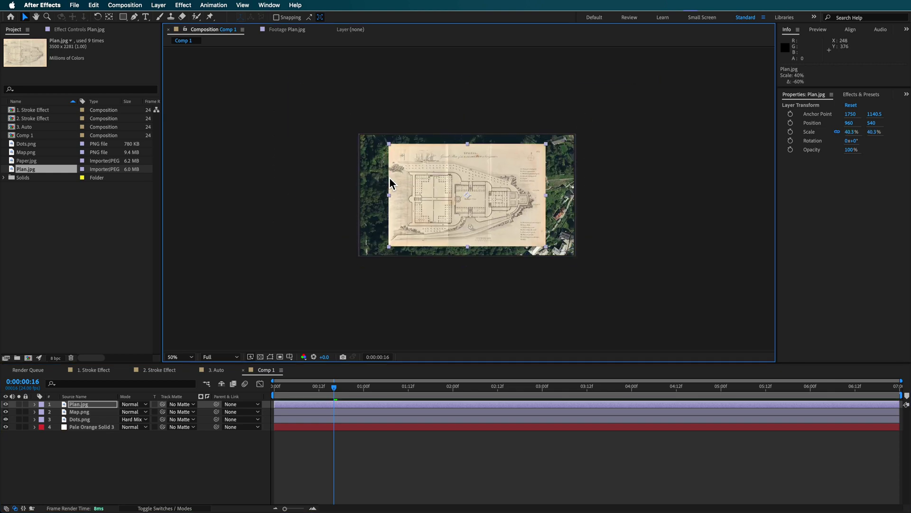
Move and shrink the plan drawing to sit over the castle.
{"action": "left_click_drag", "start_coordinate": [490, 204], "coordinate": [540, 212]}
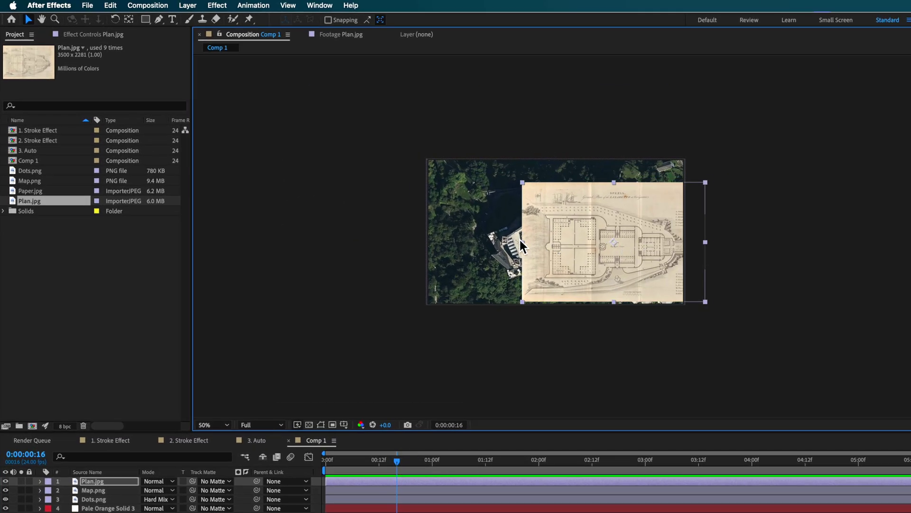
{"action": "left_click_drag", "start_coordinate": [527, 244], "coordinate": [552, 244]}
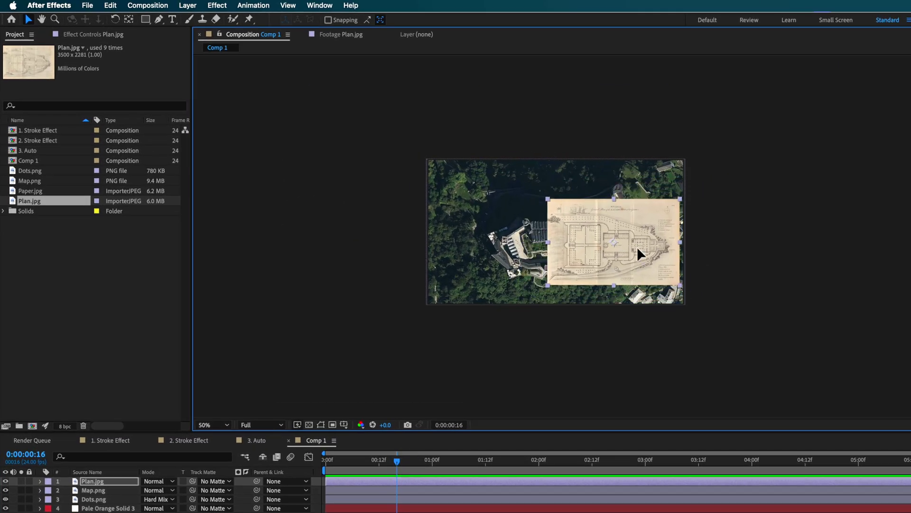
{"action": "left_click_drag", "start_coordinate": [637, 252], "coordinate": [622, 256]}
{"action": "scroll", "coordinate": [621, 251], "scroll_direction": "up", "scroll_amount": 4}
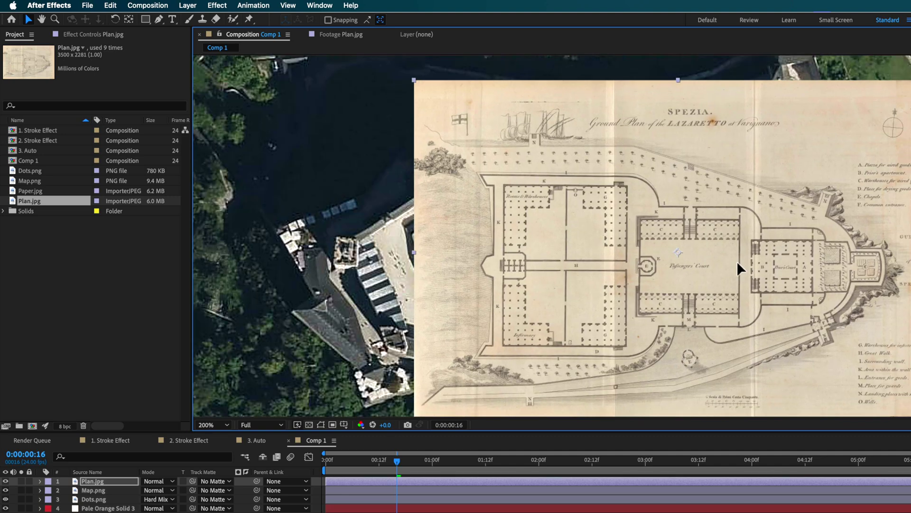
Apply Extract to Plan.jpg and lower White Point to 112 to drop the paper.
{"action": "left_click", "coordinate": [350, 5]}
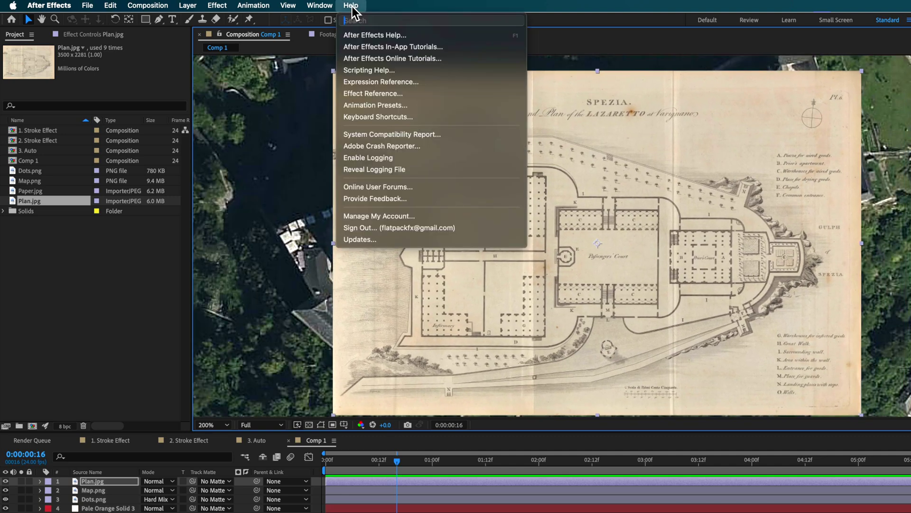
{"action": "type", "text": "extract"}
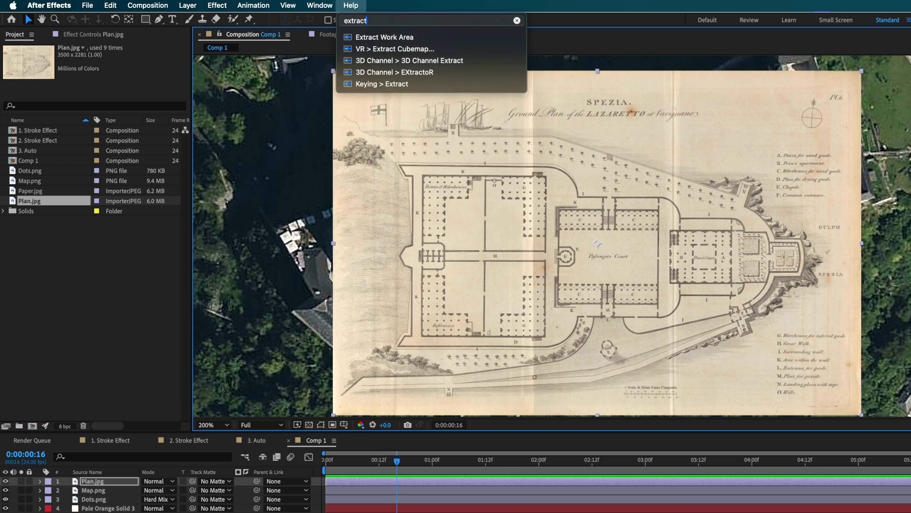
{"action": "left_click", "coordinate": [387, 85]}
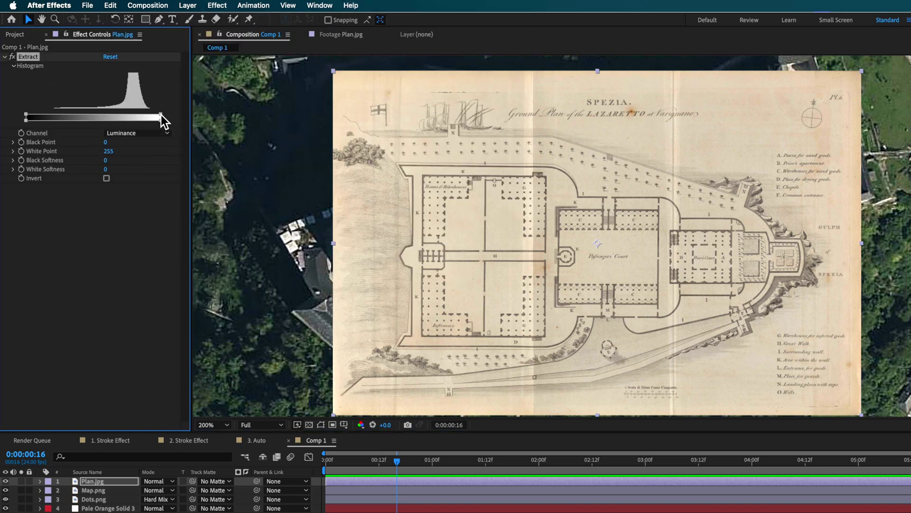
{"action": "left_click_drag", "start_coordinate": [164, 122], "coordinate": [85, 126]}
Rotate the plan to −15.7° toward the castle's angle.
{"action": "key", "text": "w"}
{"action": "scroll", "coordinate": [676, 221], "scroll_direction": "down", "scroll_amount": 2}
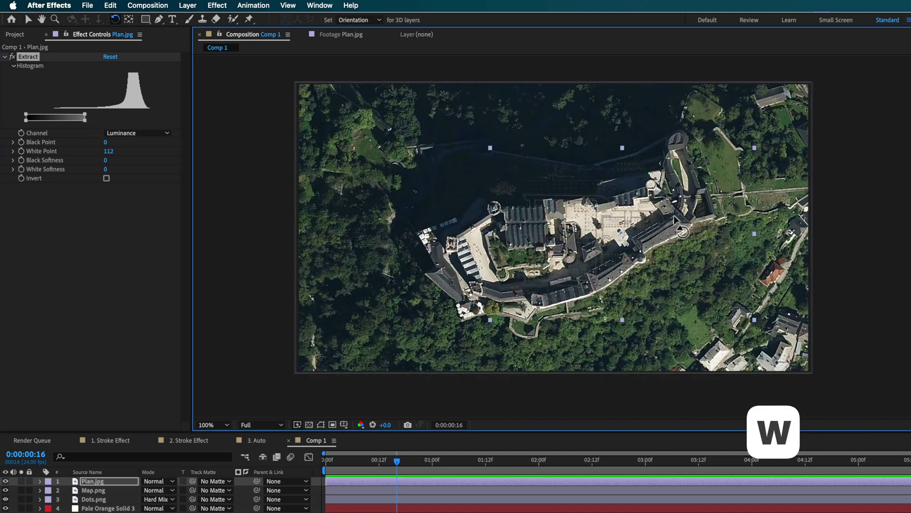
{"action": "left_click_drag", "start_coordinate": [674, 216], "coordinate": [674, 199]}
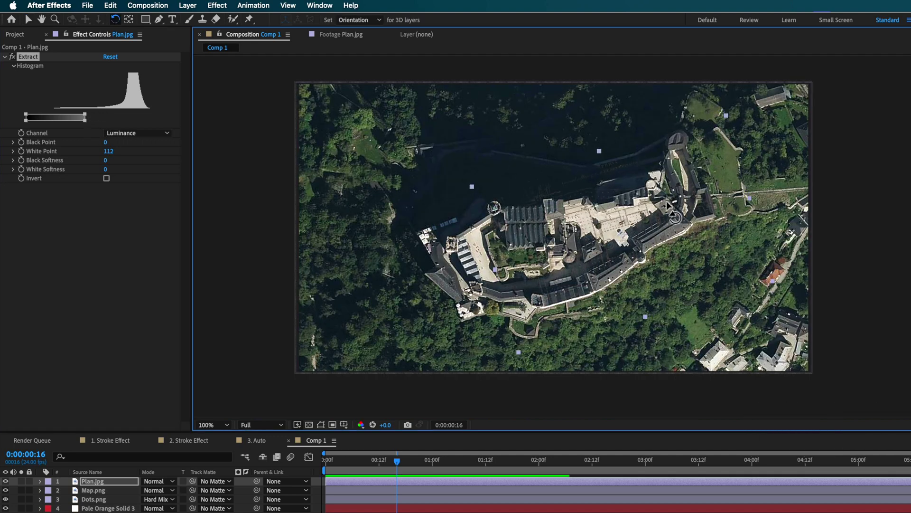
{"action": "key", "text": "v"}
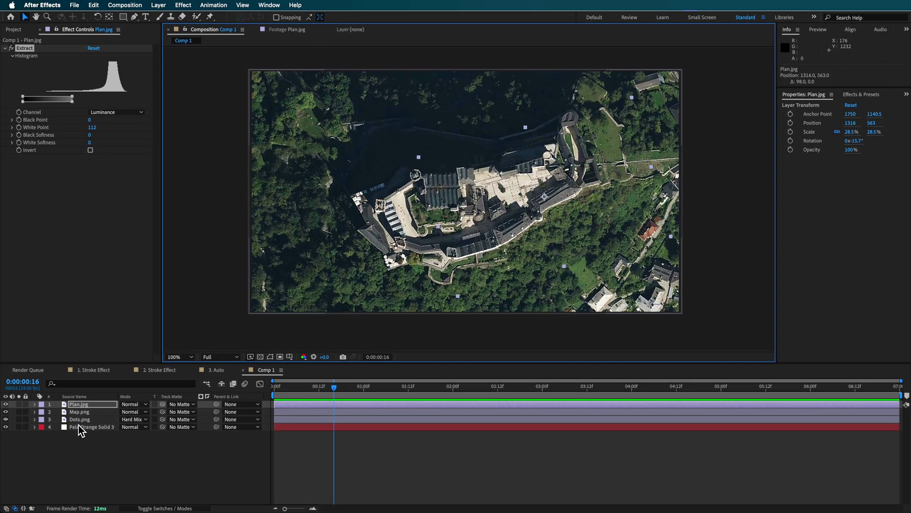
{"action": "left_click", "coordinate": [84, 413]}
Fade Map.png to 37% opacity.
{"action": "key", "text": "t"}
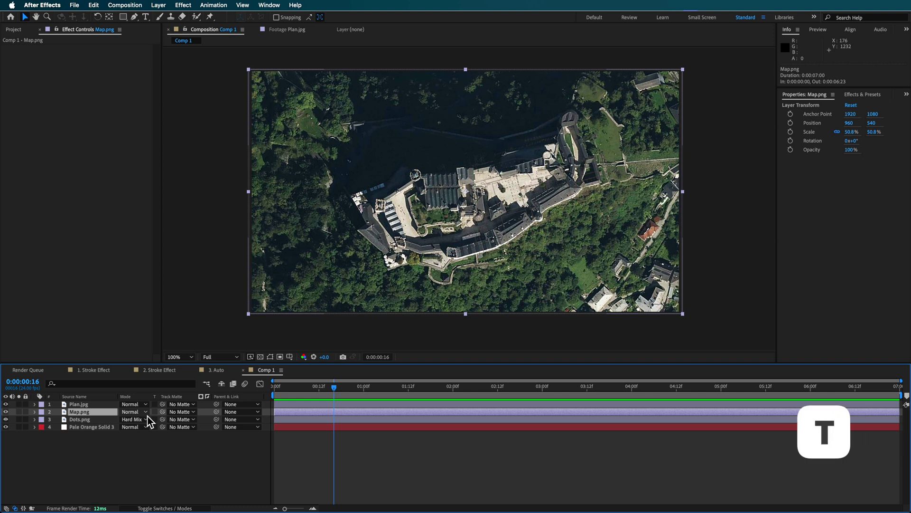
{"action": "left_click_drag", "start_coordinate": [126, 420], "coordinate": [99, 419]}
{"action": "left_click", "coordinate": [93, 447]}
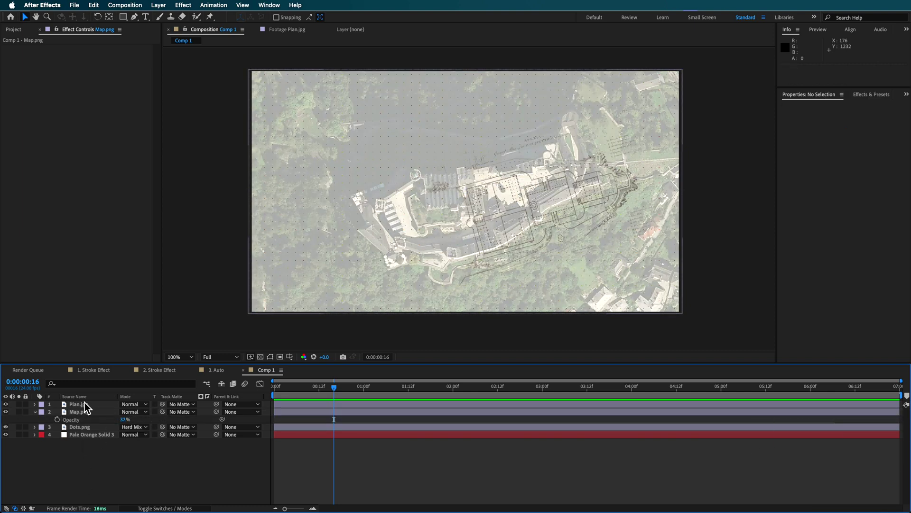
Move the plan, scale it to 30.4% and rotate it to −18.3° over the castle.
{"action": "left_click", "coordinate": [80, 404]}
{"action": "left_click_drag", "start_coordinate": [543, 212], "coordinate": [522, 206]}
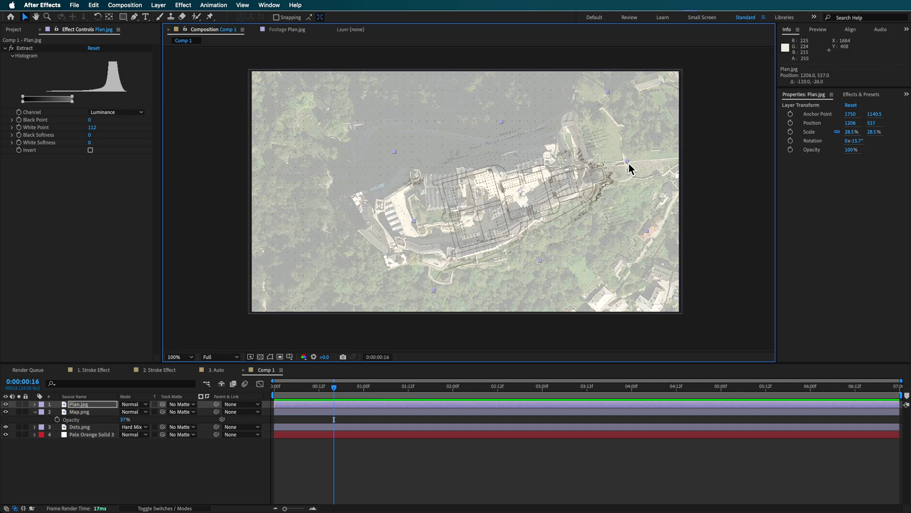
{"action": "left_click_drag", "start_coordinate": [629, 164], "coordinate": [604, 166]}
{"action": "key", "text": "w"}
{"action": "key", "text": "v"}
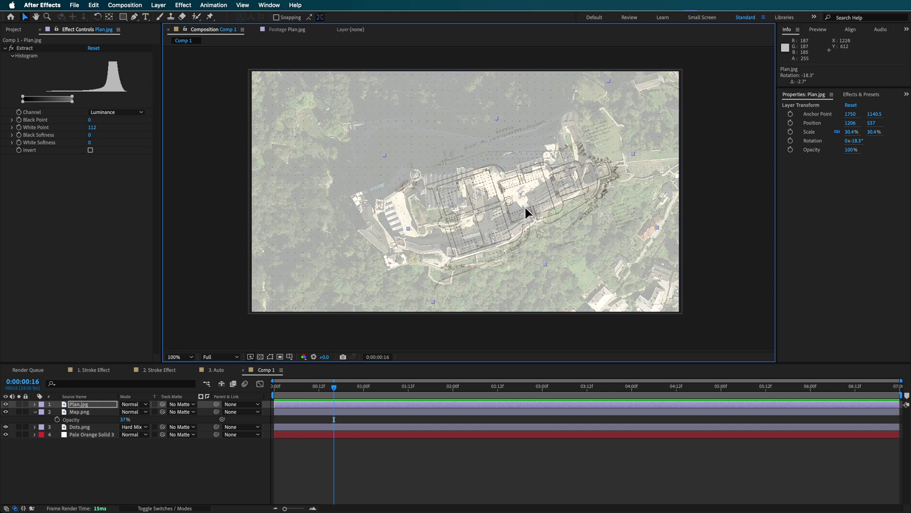
{"action": "left_click_drag", "start_coordinate": [526, 206], "coordinate": [528, 204]}
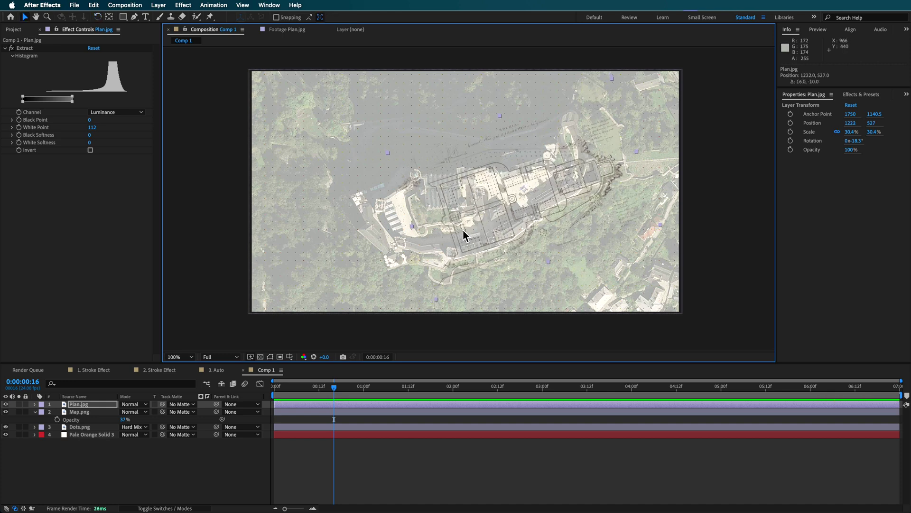
Set Map.png opacity back to 99%.
{"action": "left_click", "coordinate": [125, 420]}
{"action": "type", "text": "99"}
{"action": "key", "text": "Return"}
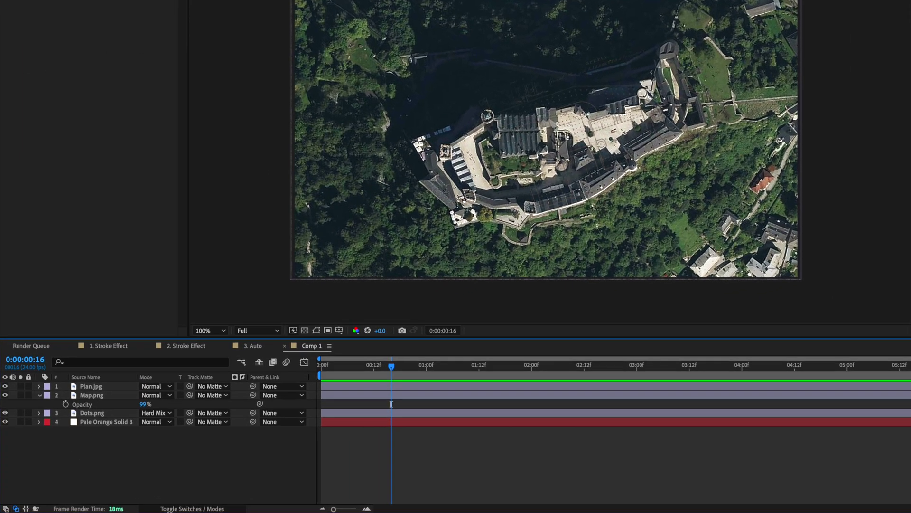
Start a new solid layer and begin naming it MASK in Solid Settings.
{"action": "right_click", "coordinate": [88, 455]}
{"action": "mouse_move", "coordinate": [161, 377]}
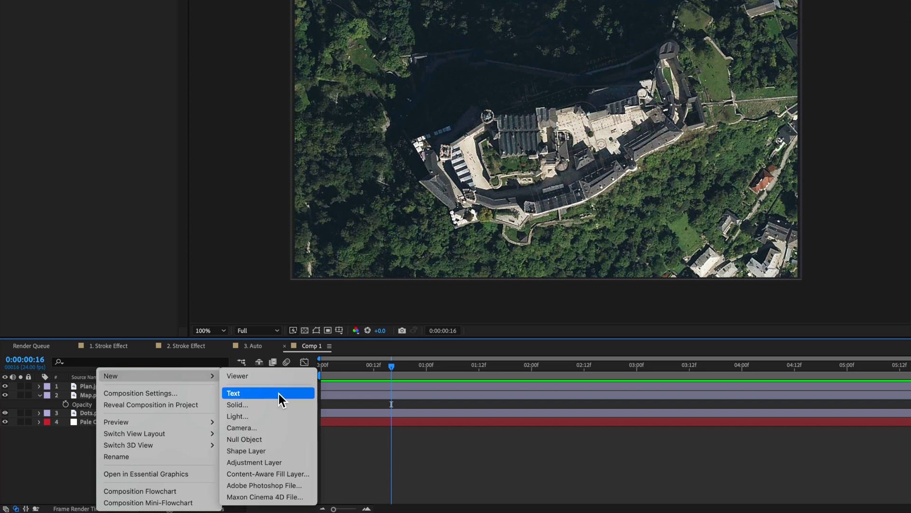
{"action": "left_click", "coordinate": [291, 404]}
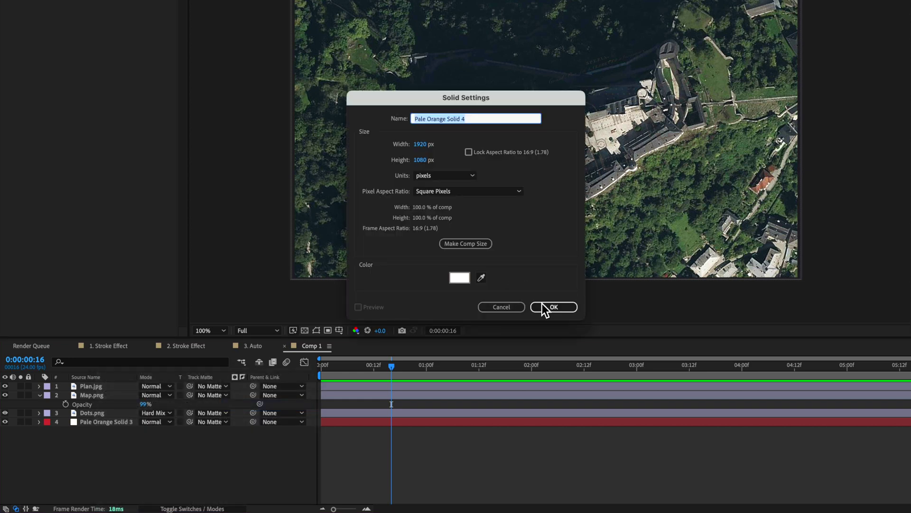
{"action": "type", "text": "M"}
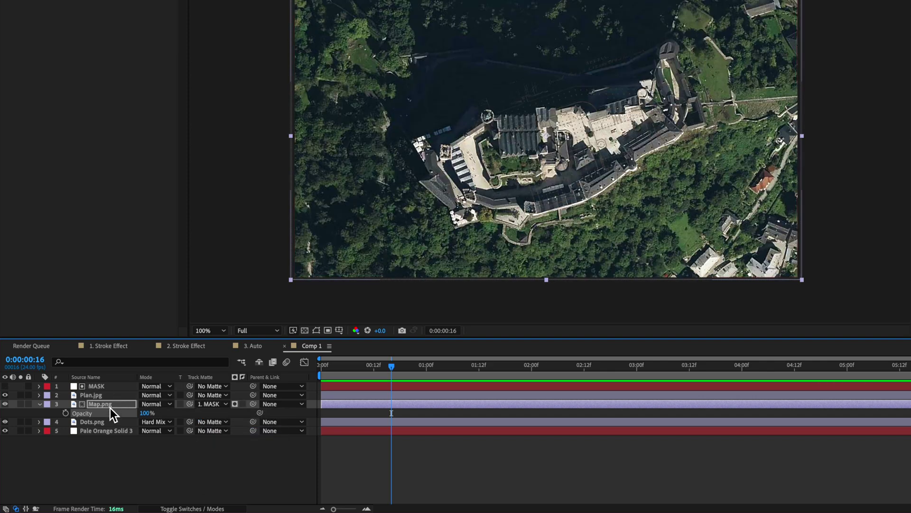
Toggle the map's visibility and test-slide the MASK layer, then undo the move.
{"action": "left_click", "coordinate": [5, 404]}
{"action": "left_click", "coordinate": [6, 404]}
{"action": "left_click", "coordinate": [117, 387]}
{"action": "left_click_drag", "start_coordinate": [625, 186], "coordinate": [383, 210]}
{"action": "key", "text": "ctrl+z"}
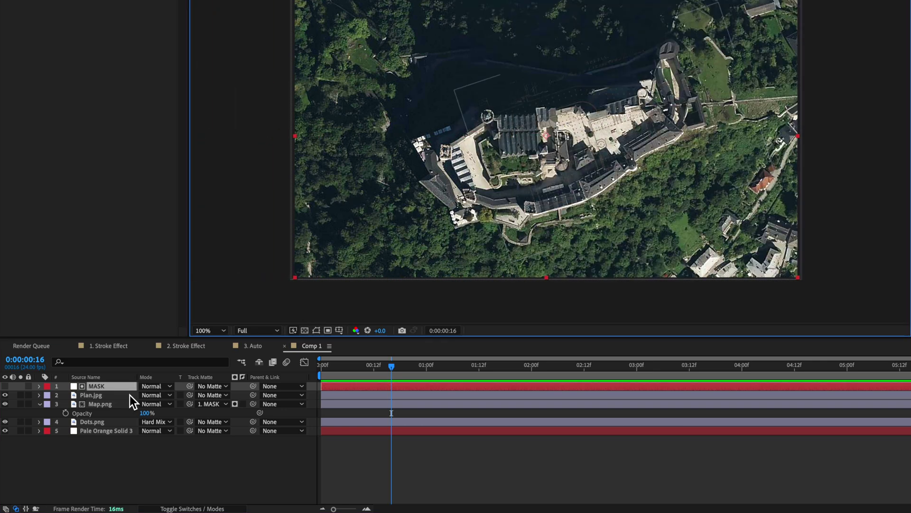
Give Plan.jpg an inverted MASK track matte, then slide MASK left to reveal the plan.
{"action": "left_click", "coordinate": [129, 395]}
{"action": "left_click", "coordinate": [222, 395]}
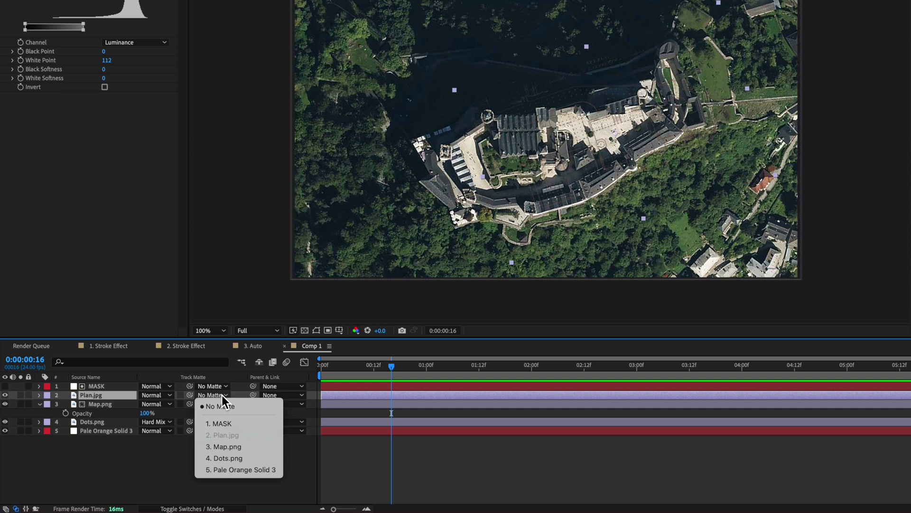
{"action": "left_click", "coordinate": [211, 422]}
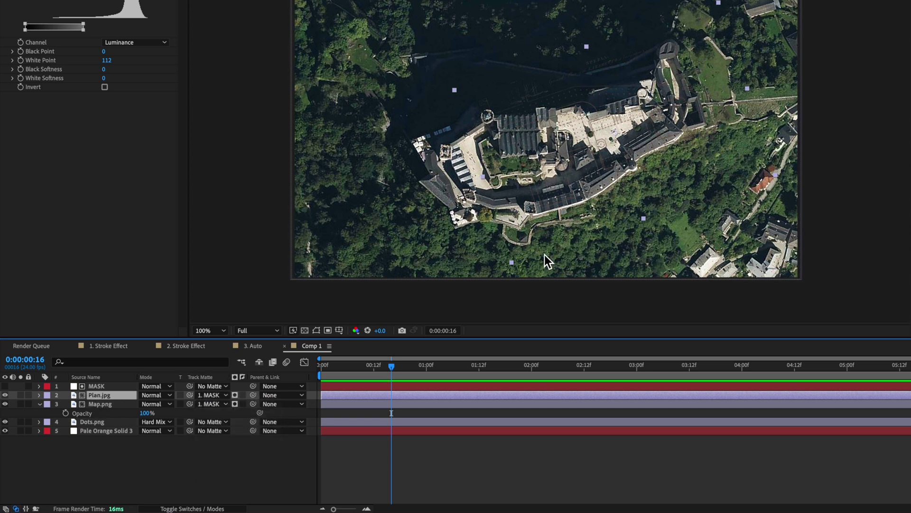
{"action": "left_click", "coordinate": [243, 395]}
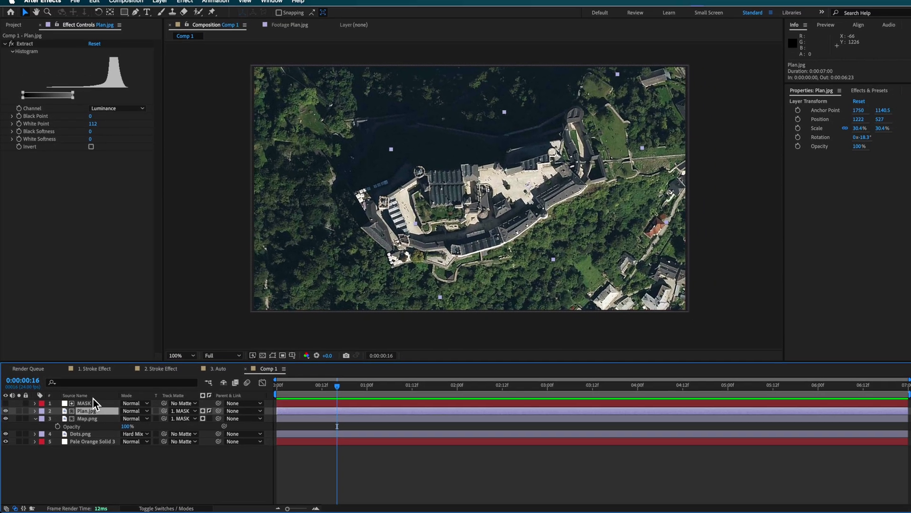
{"action": "left_click", "coordinate": [88, 403]}
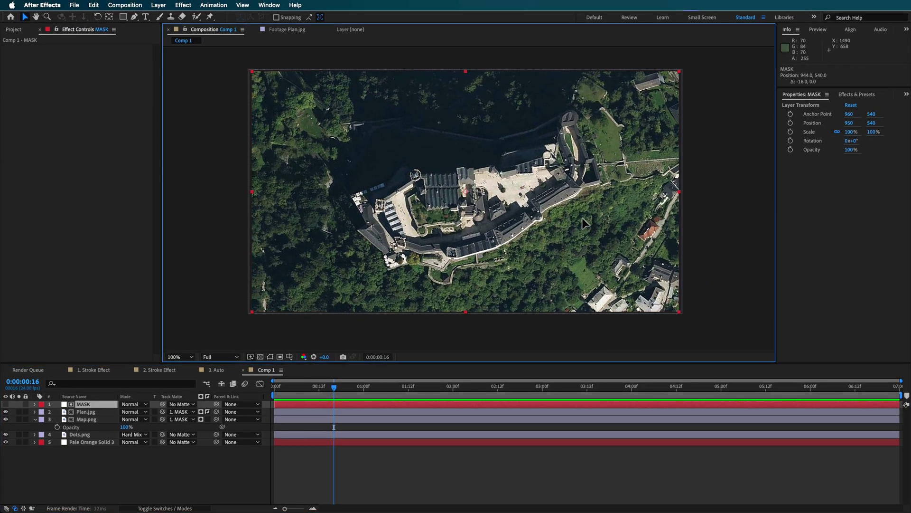
{"action": "left_click_drag", "start_coordinate": [591, 212], "coordinate": [427, 216]}
Keyframe MASK's Position from 960,540 at 0:00:00:16 to 12,540 at 0:00:02:01.
{"action": "key", "text": "super+z"}
{"action": "key", "text": "p"}
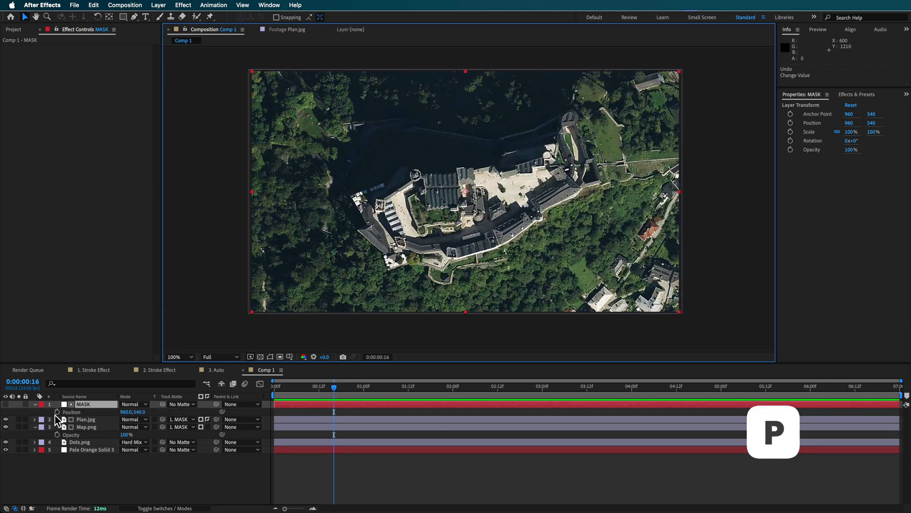
{"action": "left_click", "coordinate": [57, 411]}
{"action": "left_click_drag", "start_coordinate": [340, 386], "coordinate": [457, 396]}
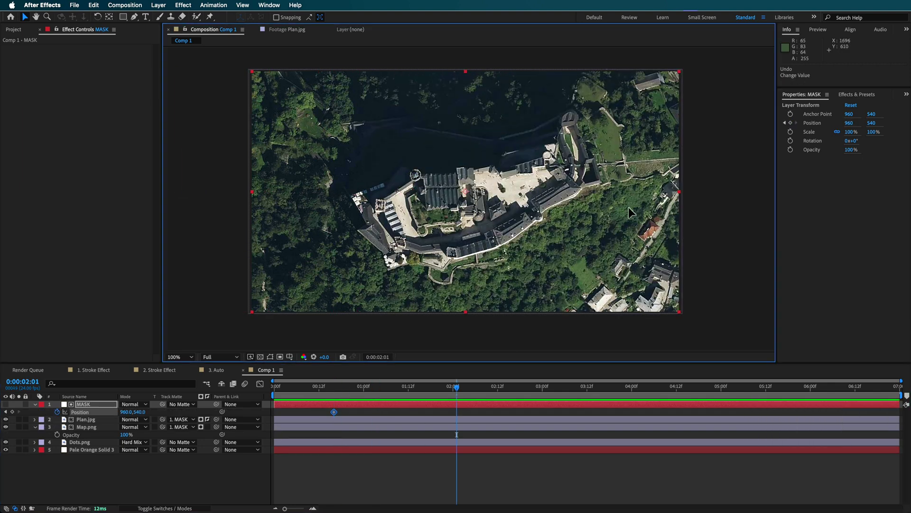
{"action": "left_click_drag", "start_coordinate": [629, 207], "coordinate": [421, 218]}
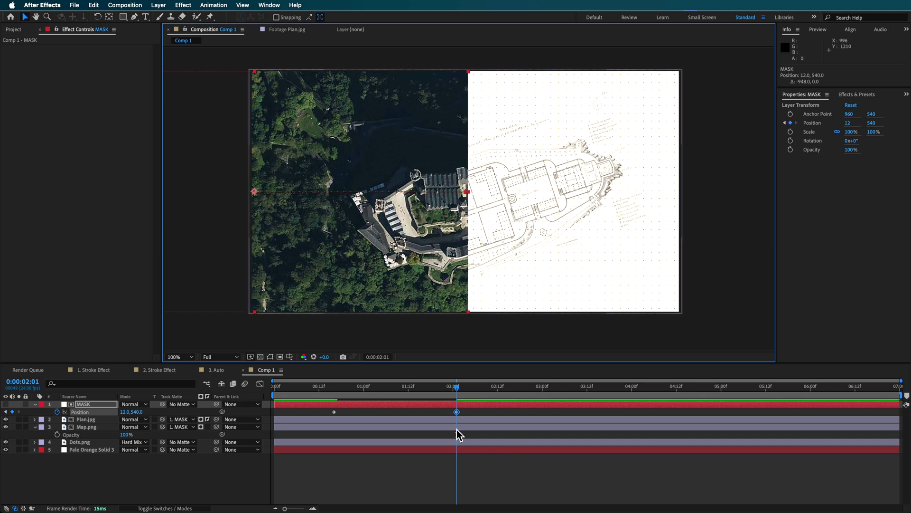
{"action": "key", "text": "F2"}
{"action": "left_click_drag", "start_coordinate": [477, 386], "coordinate": [502, 388]}
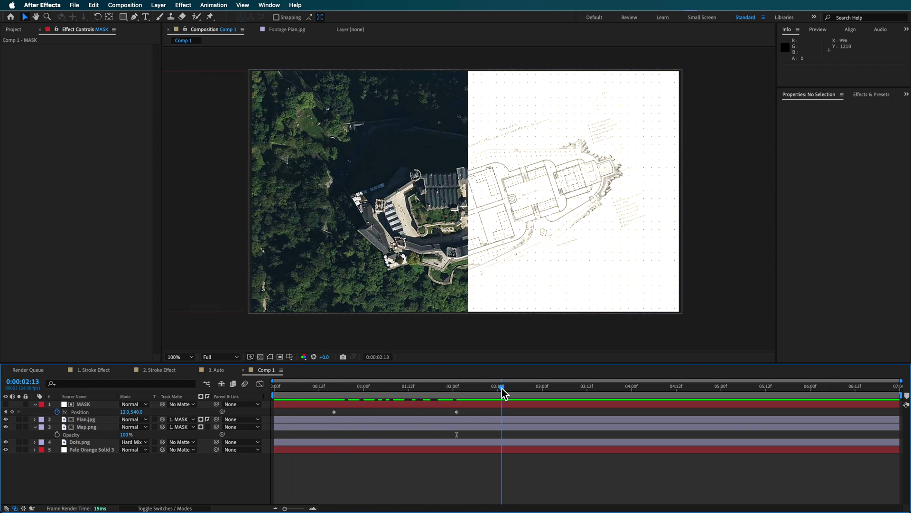
Shrink Plan.jpg to 25.9% and nudge it back into place.
{"action": "left_click", "coordinate": [91, 420]}
{"action": "left_click_drag", "start_coordinate": [573, 210], "coordinate": [565, 211]}
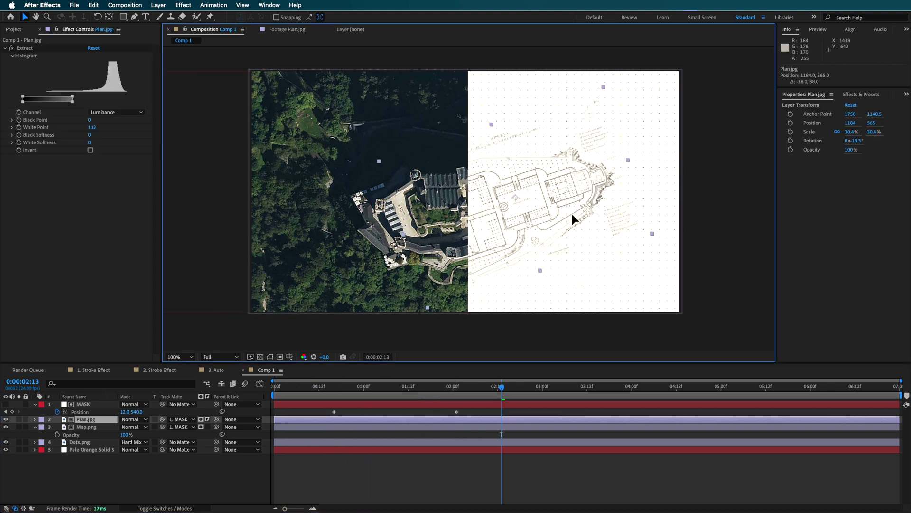
{"action": "left_click_drag", "start_coordinate": [630, 167], "coordinate": [614, 169]}
{"action": "left_click_drag", "start_coordinate": [530, 210], "coordinate": [524, 212]}
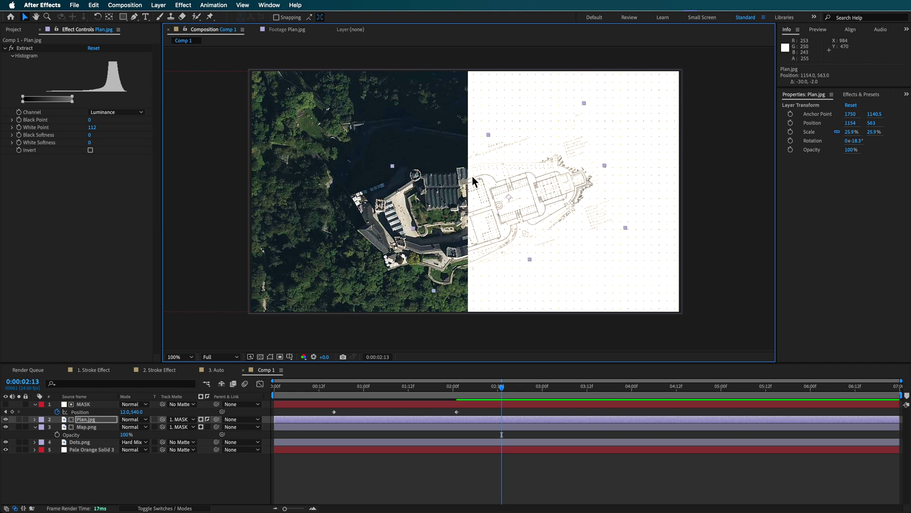
{"action": "left_click", "coordinate": [394, 492]}
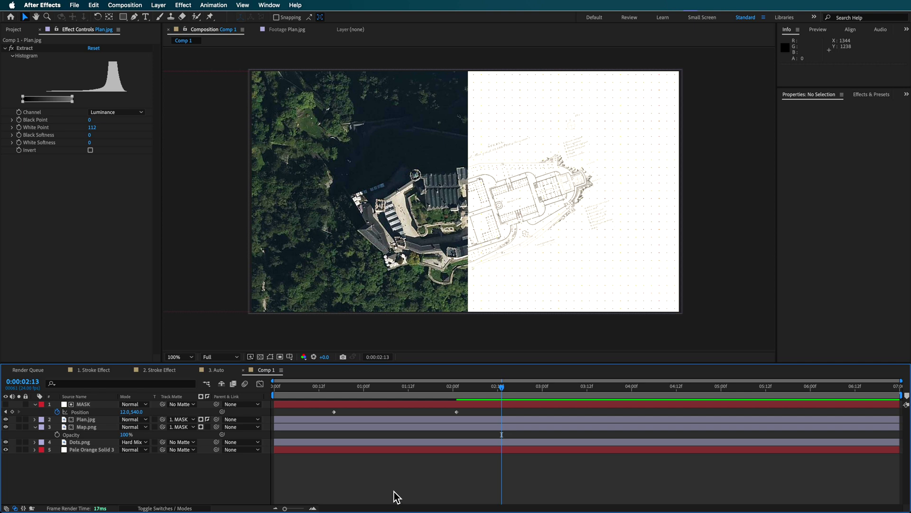
Zoom in on Plan.jpg and trace a mask path along its top wall and right bastion.
{"action": "left_click", "coordinate": [531, 175]}
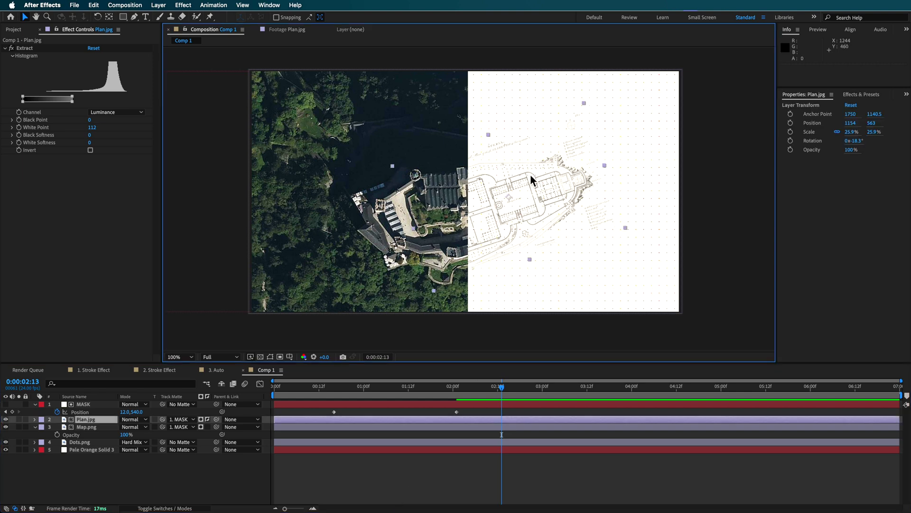
{"action": "scroll", "coordinate": [529, 173], "scroll_direction": "up", "scroll_amount": 2}
{"action": "left_click_drag", "start_coordinate": [611, 95], "coordinate": [484, 94]}
{"action": "key", "text": "v"}
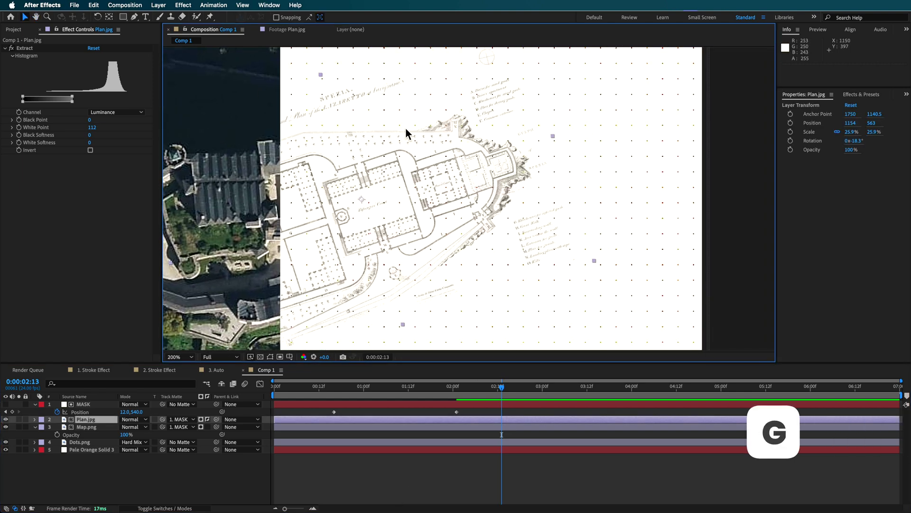
{"action": "key", "text": "g"}
{"action": "left_click_drag", "start_coordinate": [266, 132], "coordinate": [347, 122]}
{"action": "left_click_drag", "start_coordinate": [412, 116], "coordinate": [462, 108]}
{"action": "left_click_drag", "start_coordinate": [515, 141], "coordinate": [521, 142]}
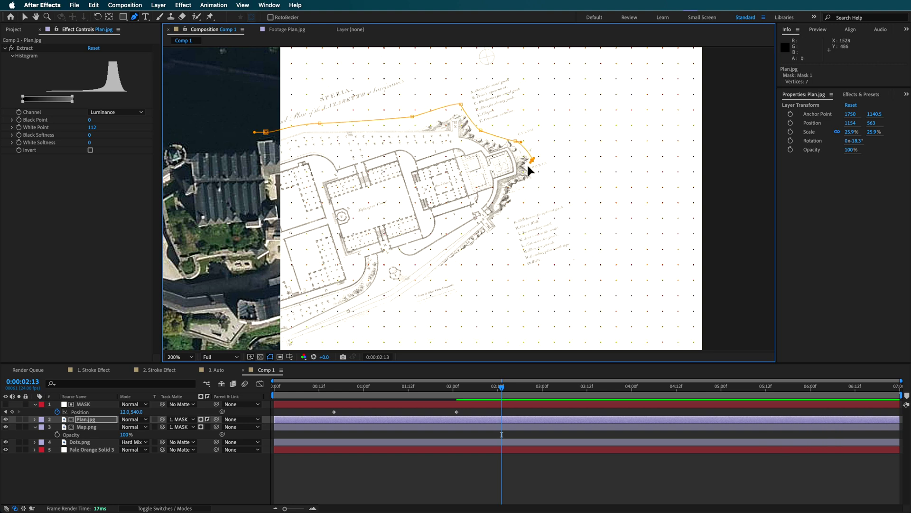
Extend the open mask path down the outline, then return the view to 100%.
{"action": "left_click", "coordinate": [478, 252]}
{"action": "left_click_drag", "start_coordinate": [422, 290], "coordinate": [417, 296]}
{"action": "key", "text": "v"}
{"action": "scroll", "coordinate": [488, 102], "scroll_direction": "down", "scroll_amount": 2}
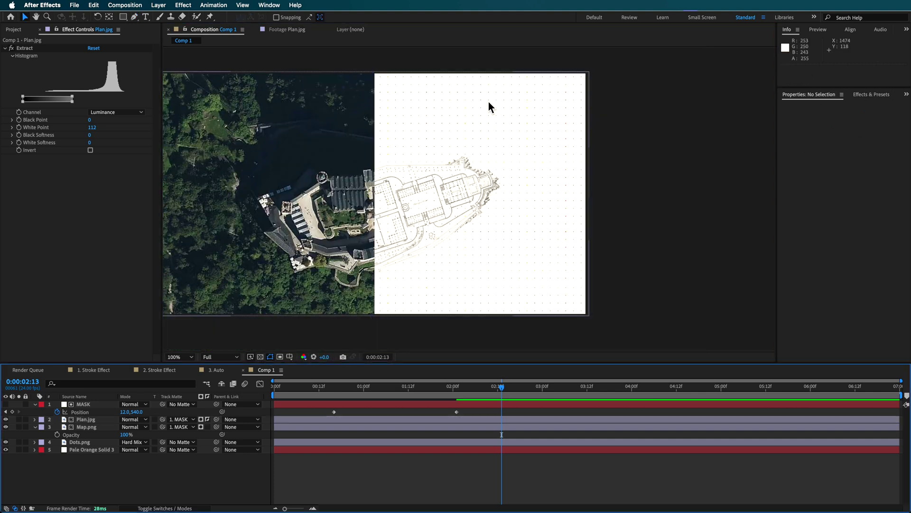
{"action": "left_click", "coordinate": [86, 426]}
Lower the Dots.png layer's opacity to 24%.
{"action": "left_click", "coordinate": [81, 443]}
{"action": "key", "text": "t"}
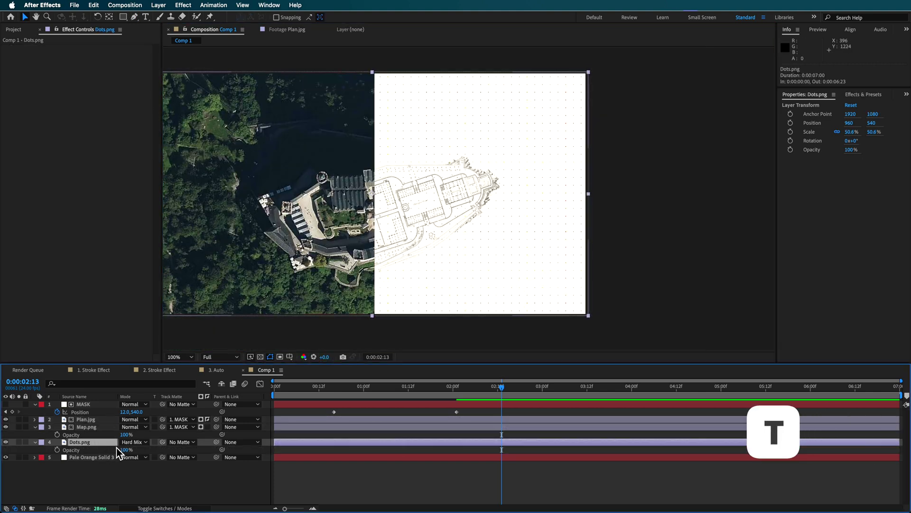
{"action": "left_click_drag", "start_coordinate": [128, 450], "coordinate": [93, 451]}
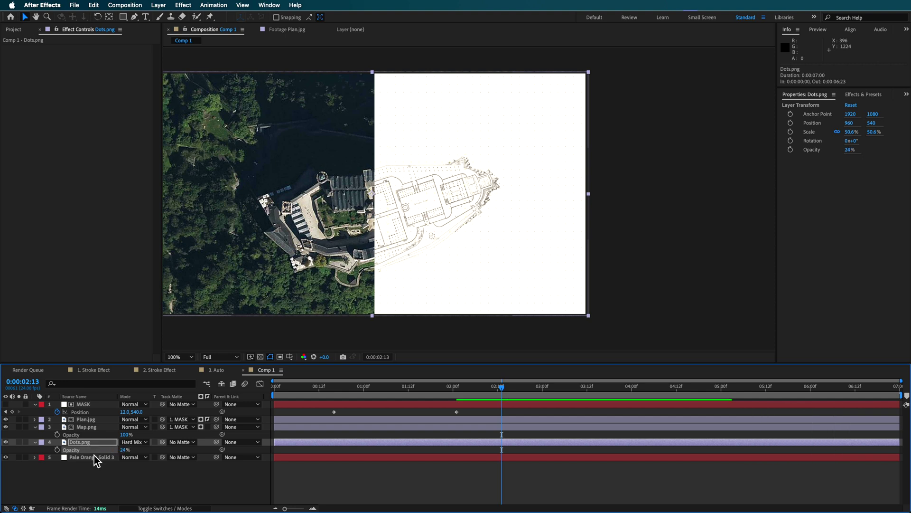
{"action": "left_click", "coordinate": [90, 495]}
Show the Project panel and select Plan.jpg to view its mask.
{"action": "left_click", "coordinate": [88, 427]}
{"action": "left_click", "coordinate": [85, 442]}
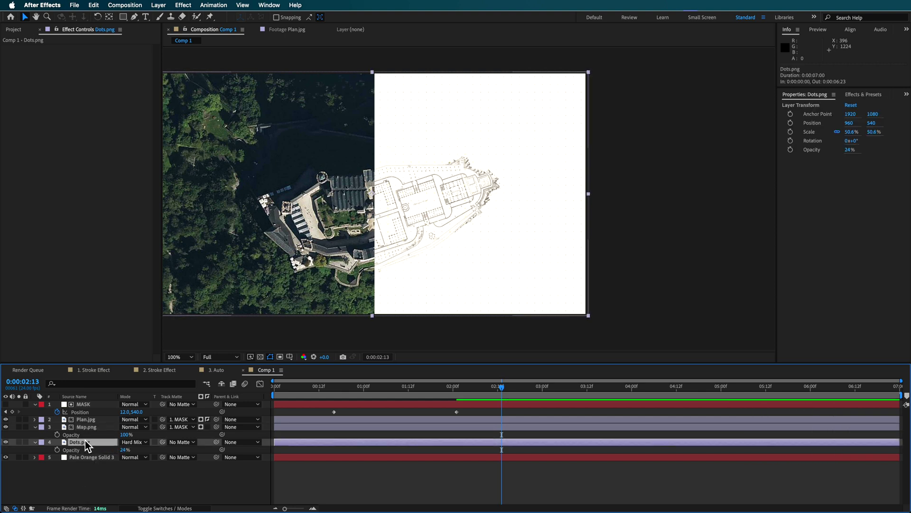
{"action": "left_click", "coordinate": [88, 428]}
{"action": "left_click", "coordinate": [13, 29]}
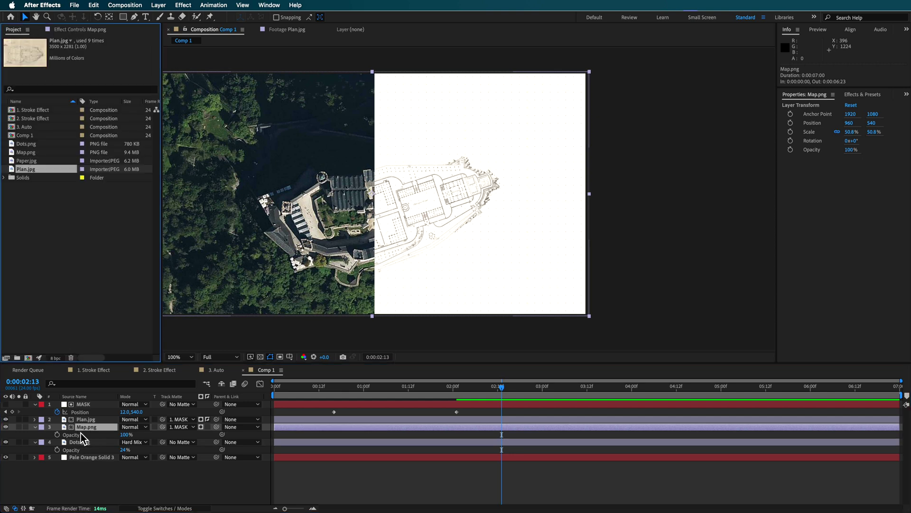
{"action": "left_click", "coordinate": [86, 420]}
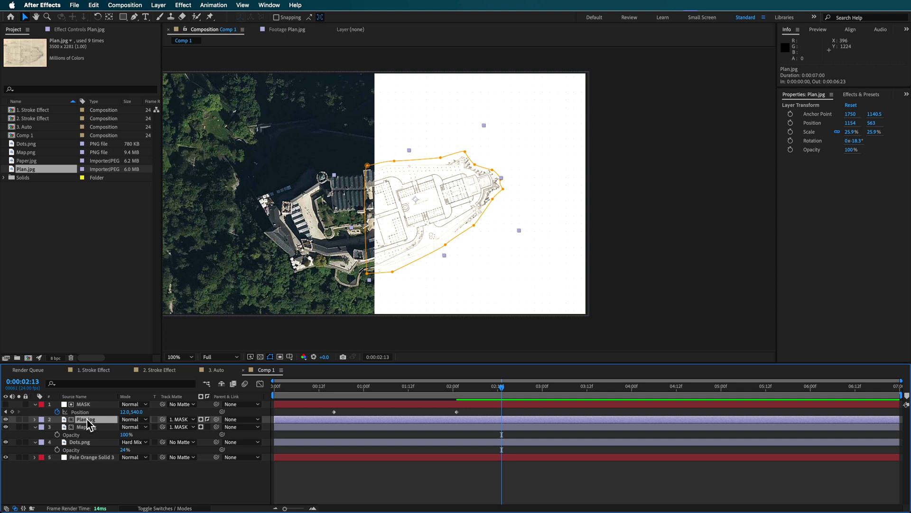
Duplicate Plan.jpg and reset the copy's Transform so it is back at full size.
{"action": "key", "text": "super+d"}
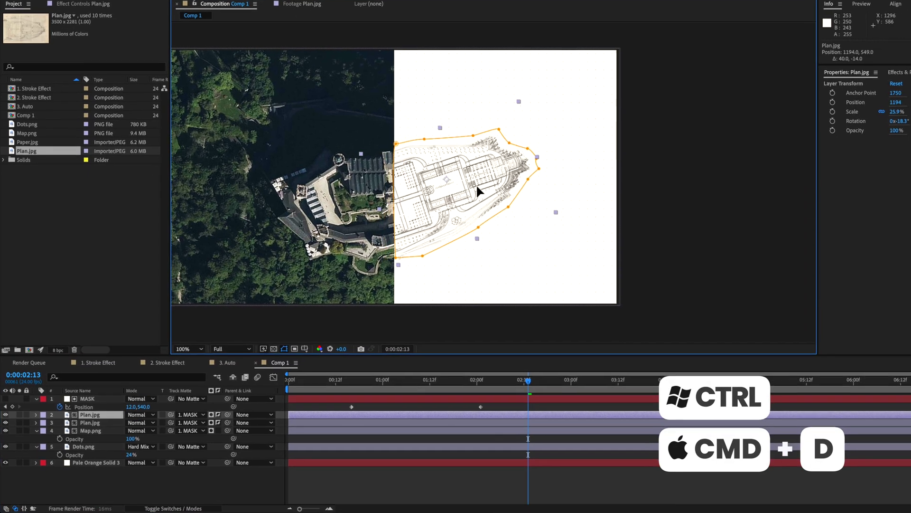
{"action": "left_click_drag", "start_coordinate": [476, 183], "coordinate": [560, 150]}
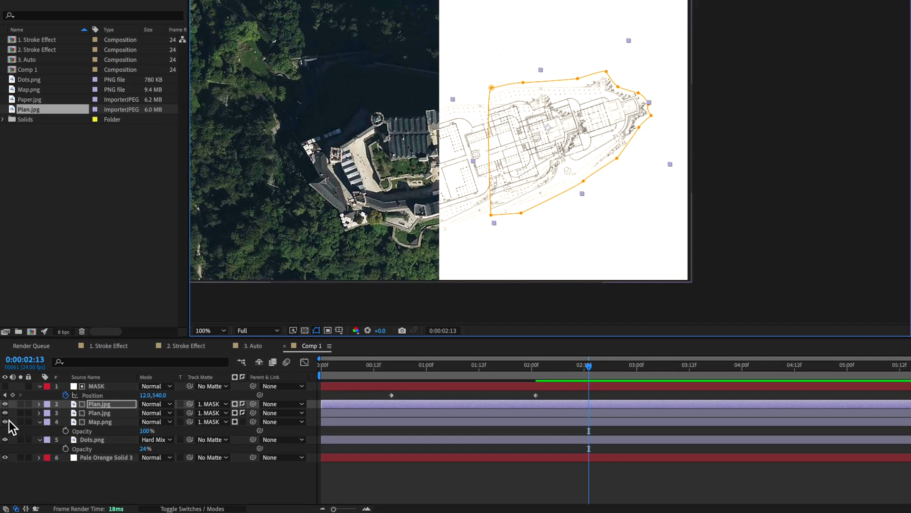
{"action": "left_click", "coordinate": [39, 404]}
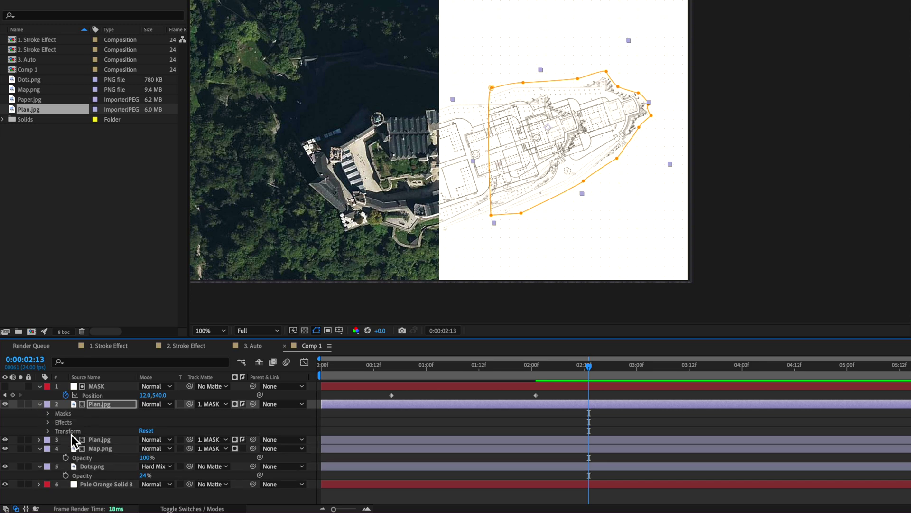
{"action": "left_click", "coordinate": [146, 431]}
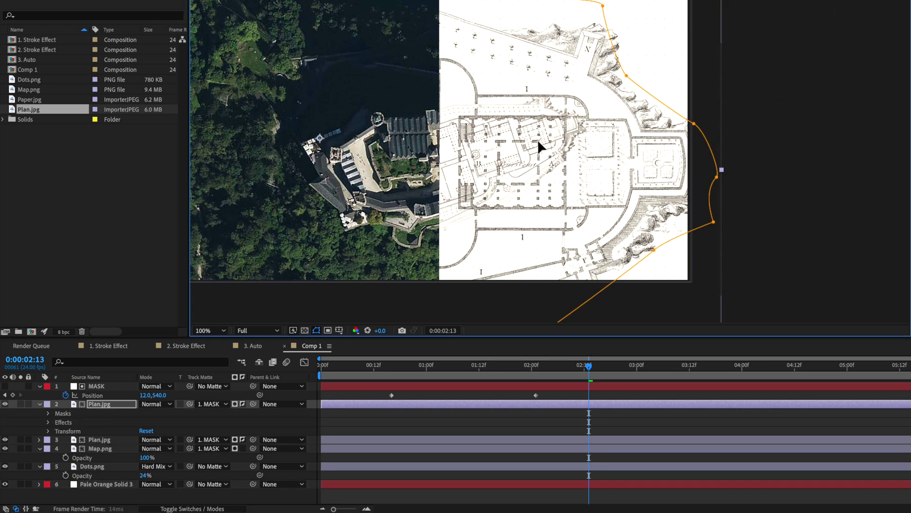
Set the copy's Mask 1 to Subtract and reposition the full-size plan in the viewer.
{"action": "left_click", "coordinate": [49, 413]}
{"action": "left_click", "coordinate": [167, 422]}
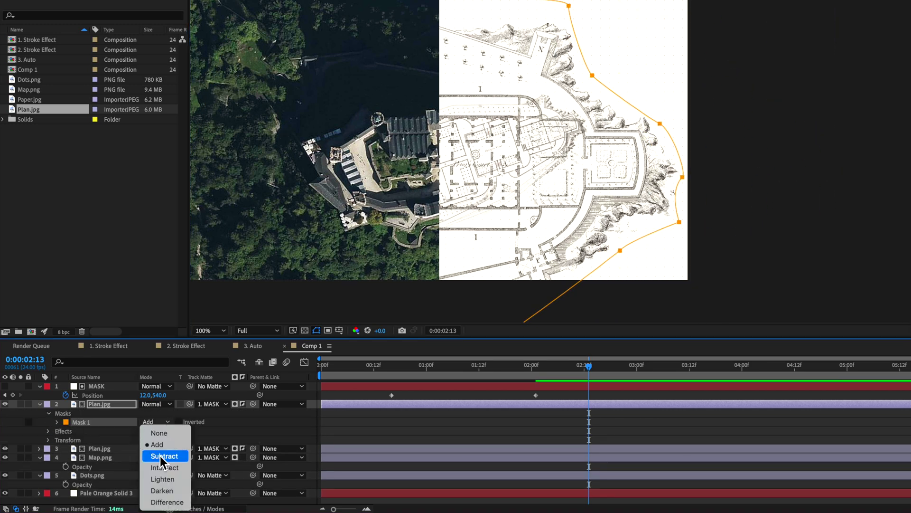
{"action": "left_click", "coordinate": [160, 457]}
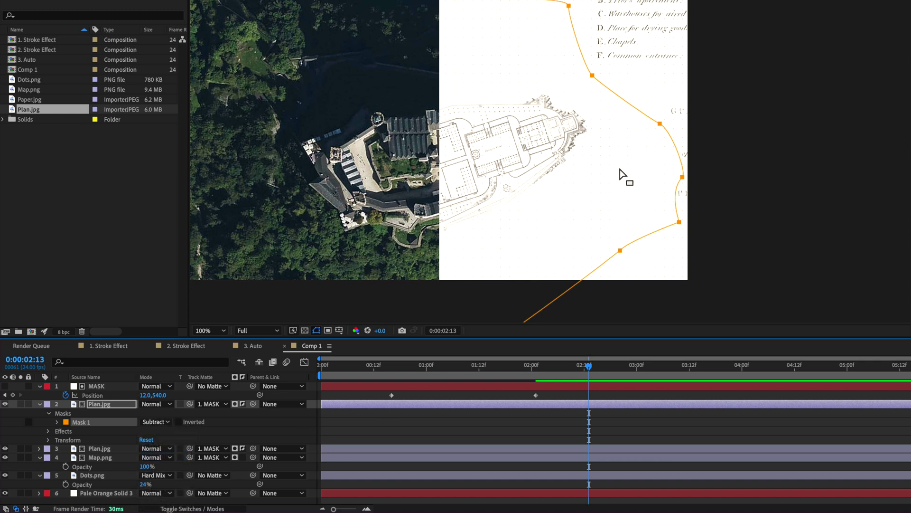
{"action": "left_click_drag", "start_coordinate": [742, 143], "coordinate": [514, 153]}
{"action": "left_click", "coordinate": [471, 173]}
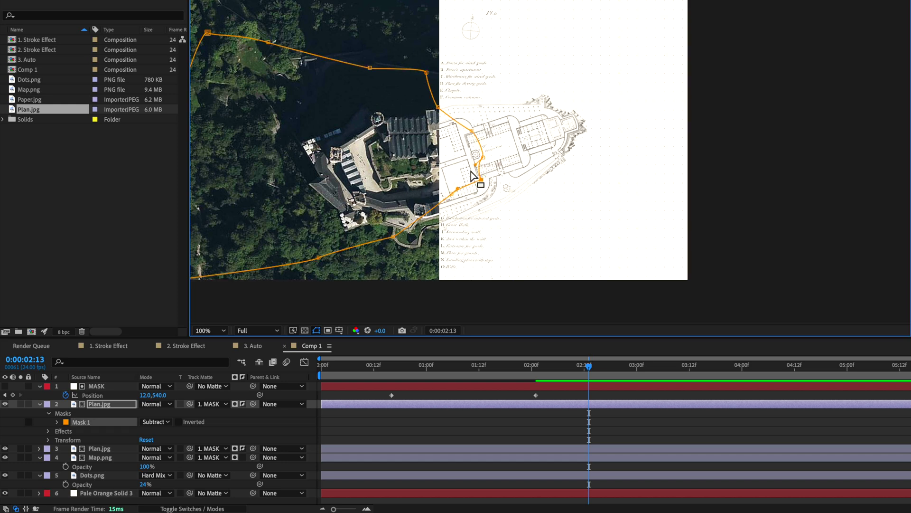
{"action": "left_click", "coordinate": [340, 156]}
{"action": "left_click_drag", "start_coordinate": [458, 61], "coordinate": [639, 65]}
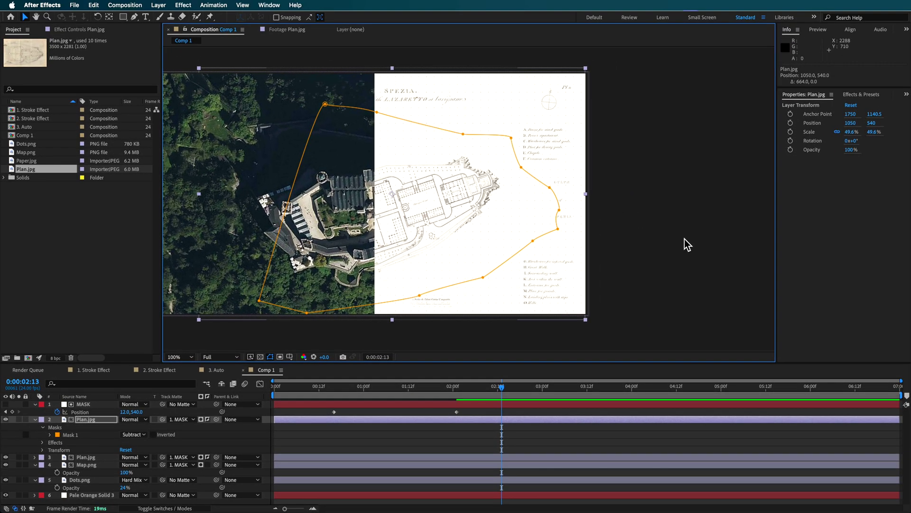
{"action": "left_click", "coordinate": [684, 240]}
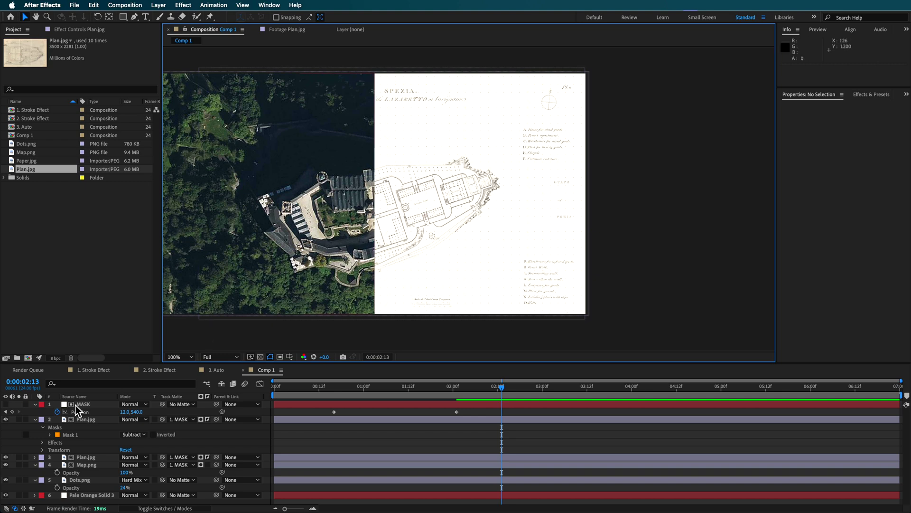
Pull two vertices of the subtracted plan mask upward above the plan.
{"action": "left_click", "coordinate": [80, 433]}
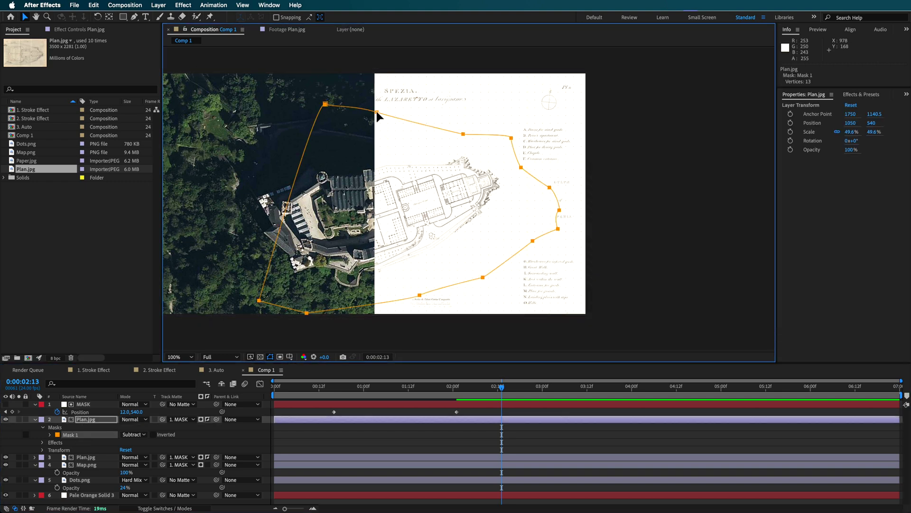
{"action": "left_click_drag", "start_coordinate": [377, 113], "coordinate": [469, 66]}
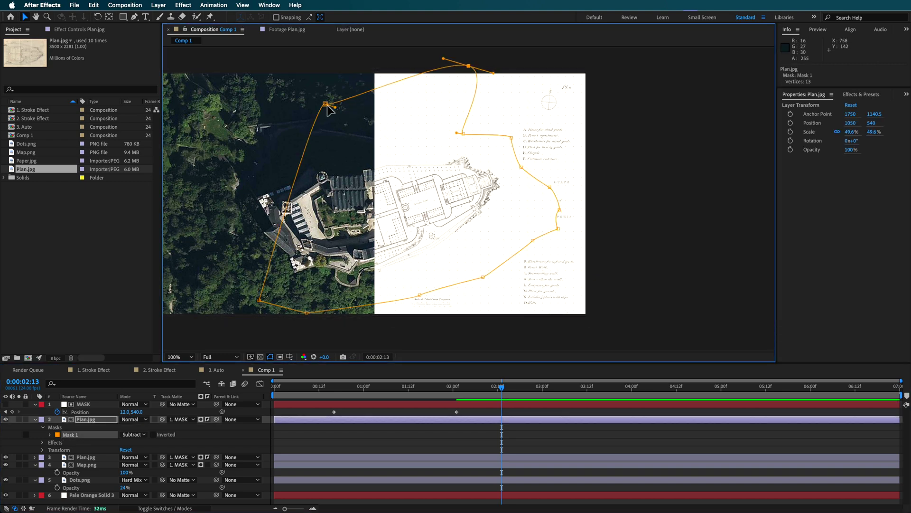
{"action": "left_click_drag", "start_coordinate": [325, 103], "coordinate": [305, 60]}
{"action": "left_click", "coordinate": [32, 434]}
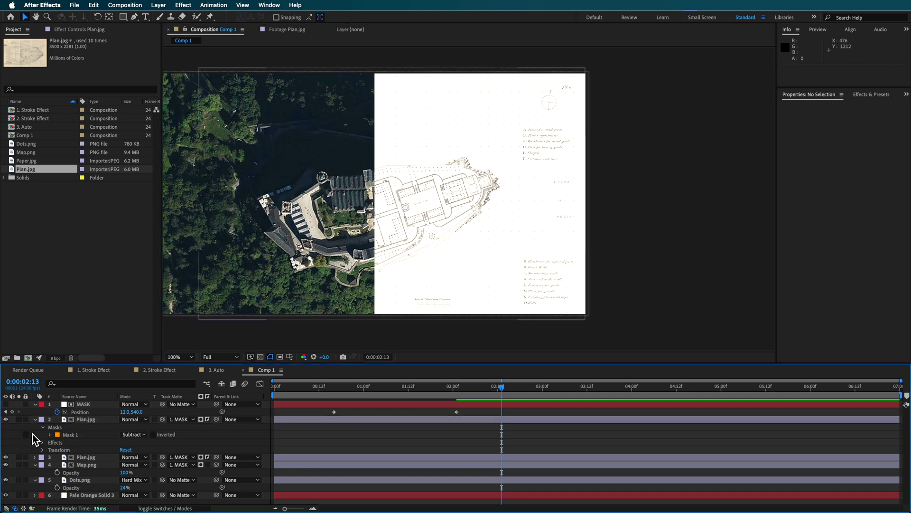
Duplicate the full-size plan layer and delete the copy's Mask 1.
{"action": "left_click", "coordinate": [88, 419]}
{"action": "key", "text": "super+d"}
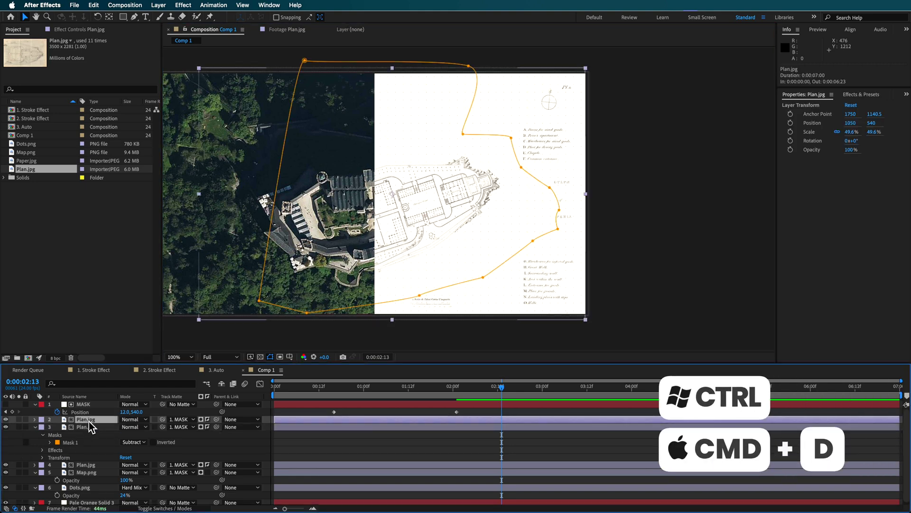
{"action": "left_click", "coordinate": [39, 425]}
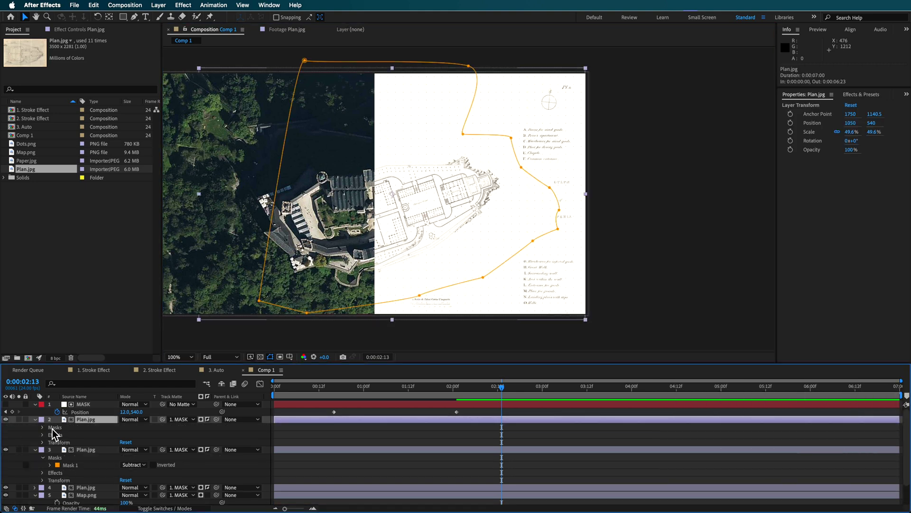
{"action": "left_click", "coordinate": [53, 431]}
{"action": "left_click", "coordinate": [43, 427]}
{"action": "left_click", "coordinate": [70, 435]}
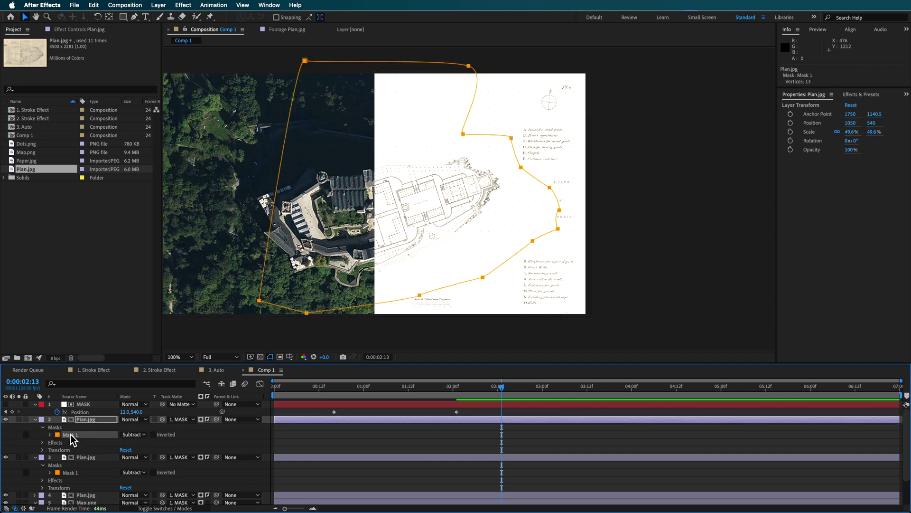
{"action": "key", "text": "Delete"}
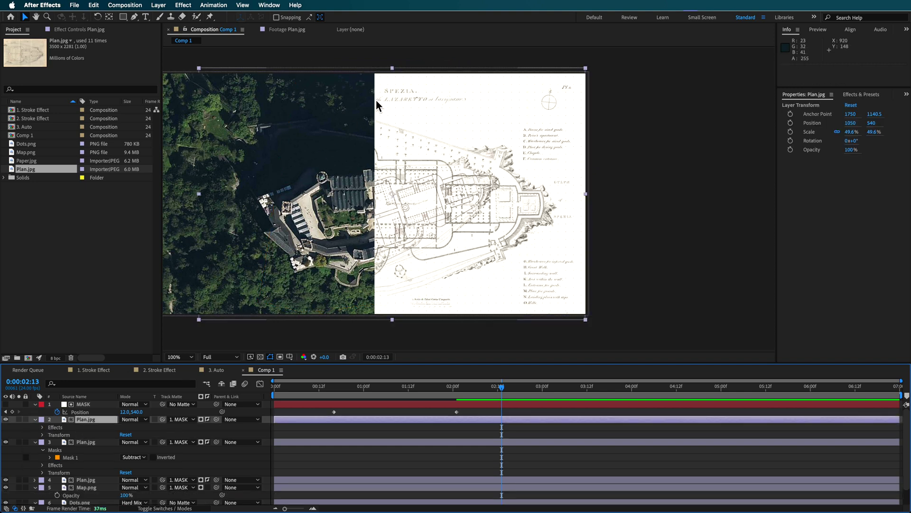
Draw a rectangle mask around the plan's title on the new copy.
{"action": "left_click", "coordinate": [123, 17]}
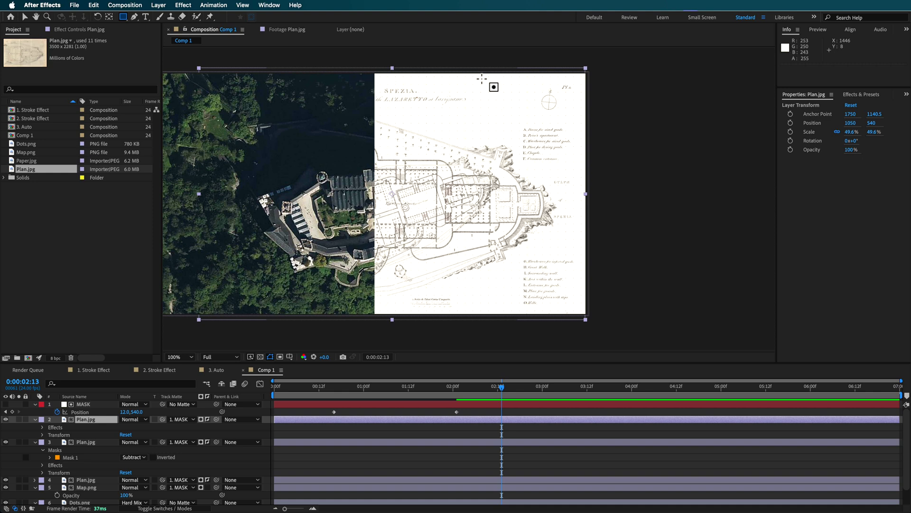
{"action": "left_click_drag", "start_coordinate": [481, 76], "coordinate": [282, 114]}
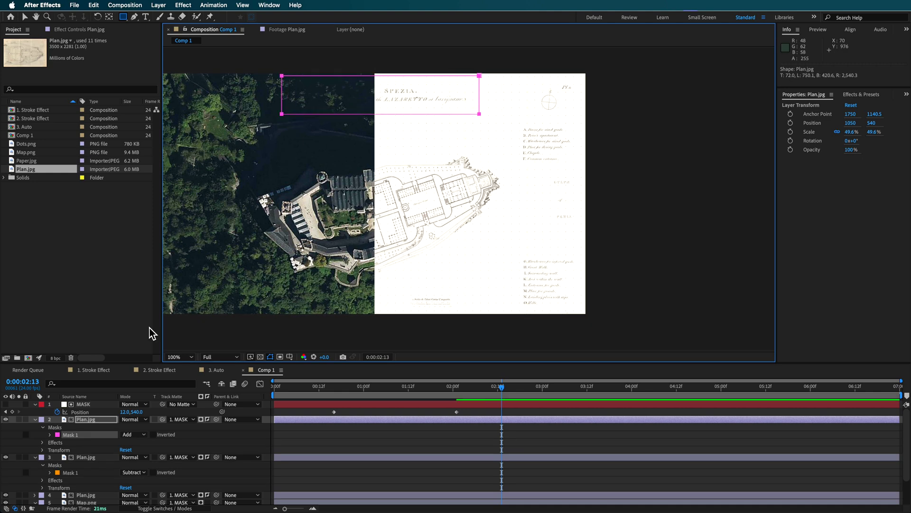
{"action": "key", "text": "v"}
{"action": "left_click", "coordinate": [494, 95]}
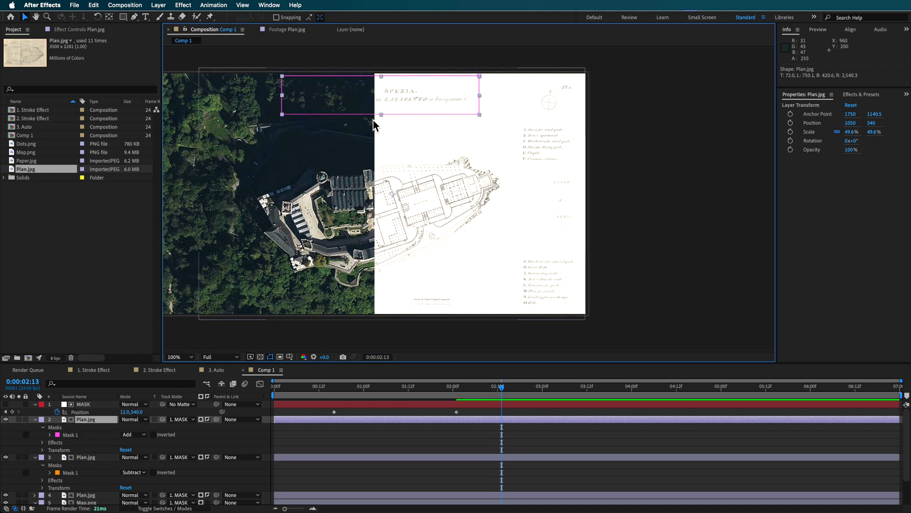
Scale the title copy to 62.6% and move it over the satellite image.
{"action": "key", "text": "s"}
{"action": "left_click_drag", "start_coordinate": [144, 427], "coordinate": [171, 427]}
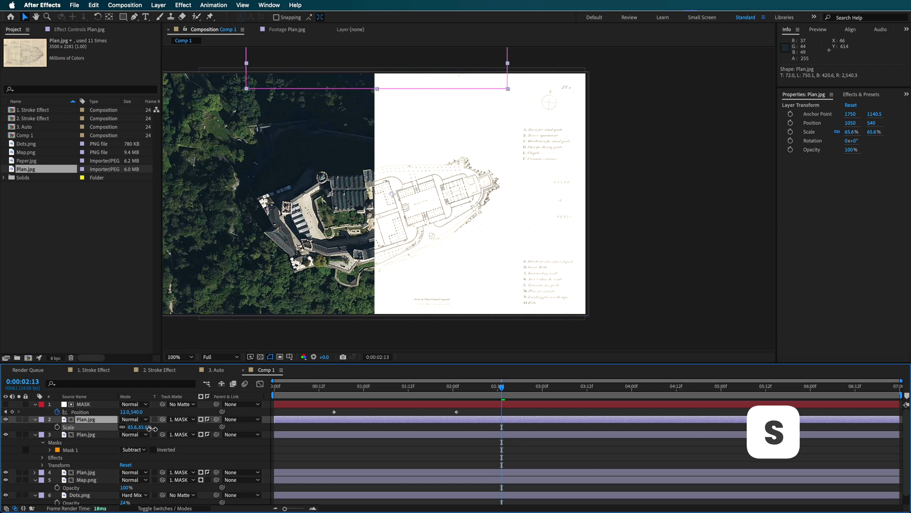
{"action": "left_click_drag", "start_coordinate": [351, 69], "coordinate": [350, 107]}
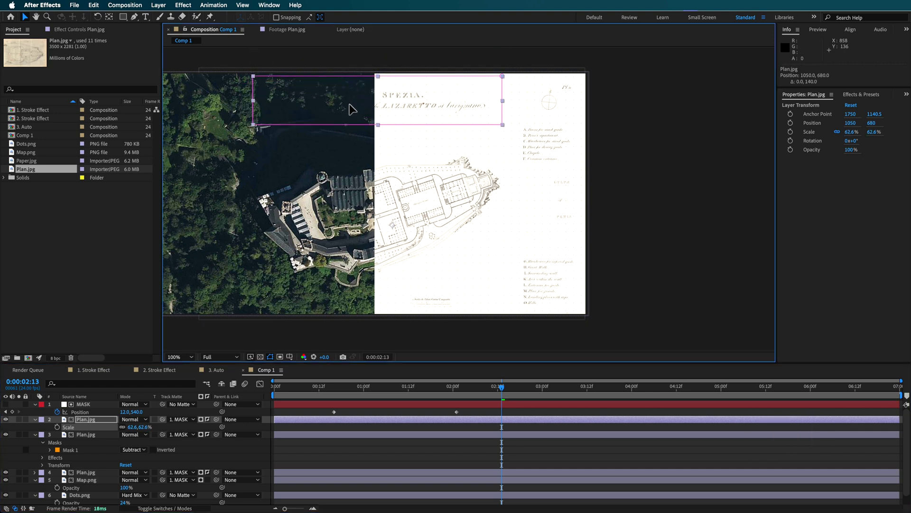
{"action": "left_click_drag", "start_coordinate": [427, 107], "coordinate": [401, 105]}
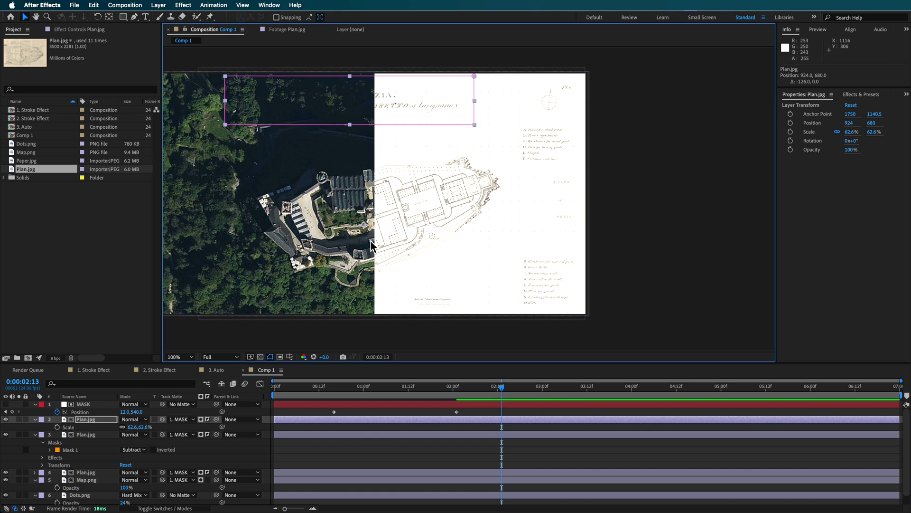
Rename the title copy layer to 'Title Dark'.
{"action": "left_click", "coordinate": [89, 422]}
{"action": "right_click", "coordinate": [90, 429]}
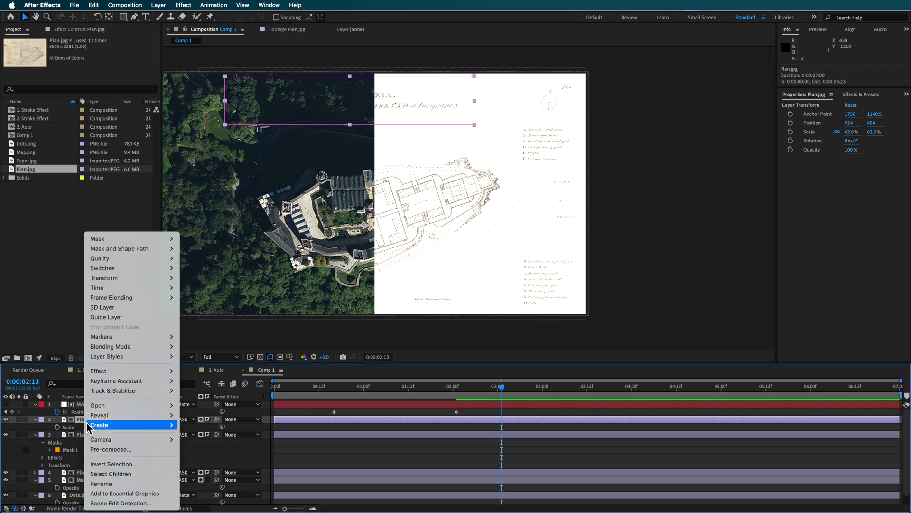
{"action": "left_click", "coordinate": [116, 490]}
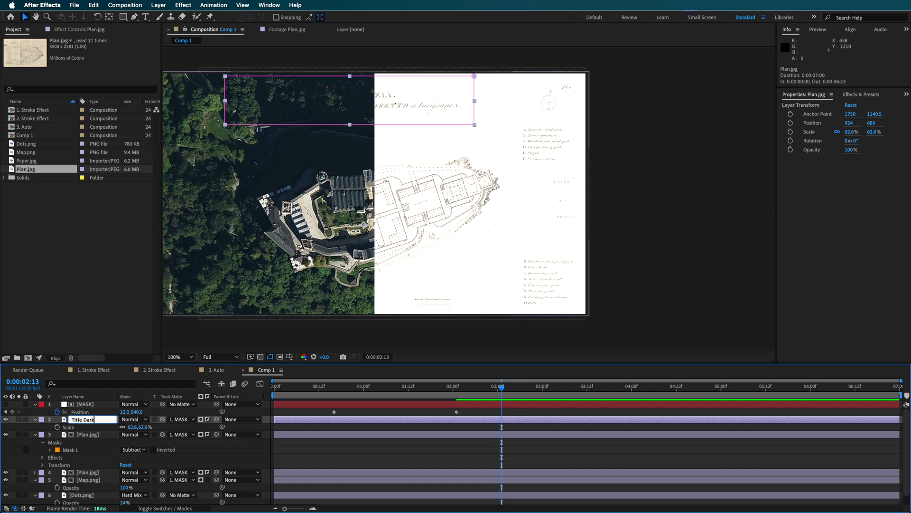
{"action": "left_click", "coordinate": [95, 473]}
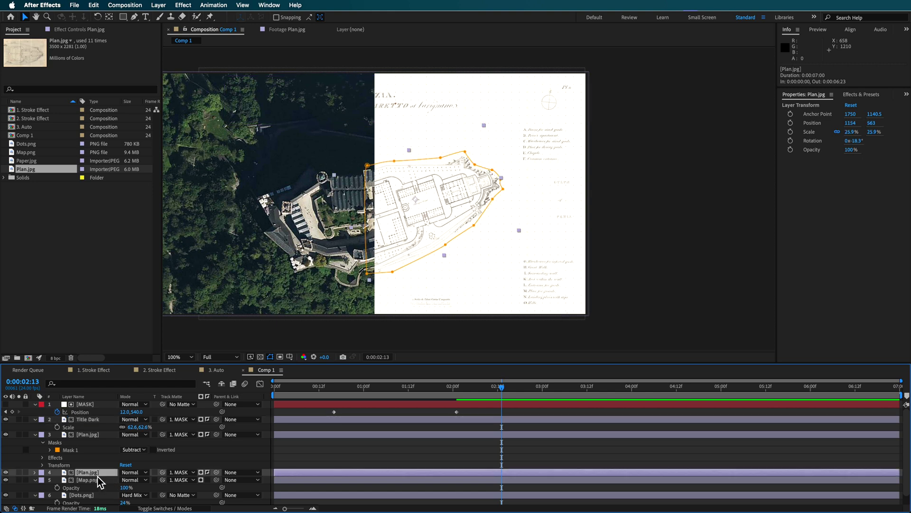
{"action": "left_click", "coordinate": [106, 420]}
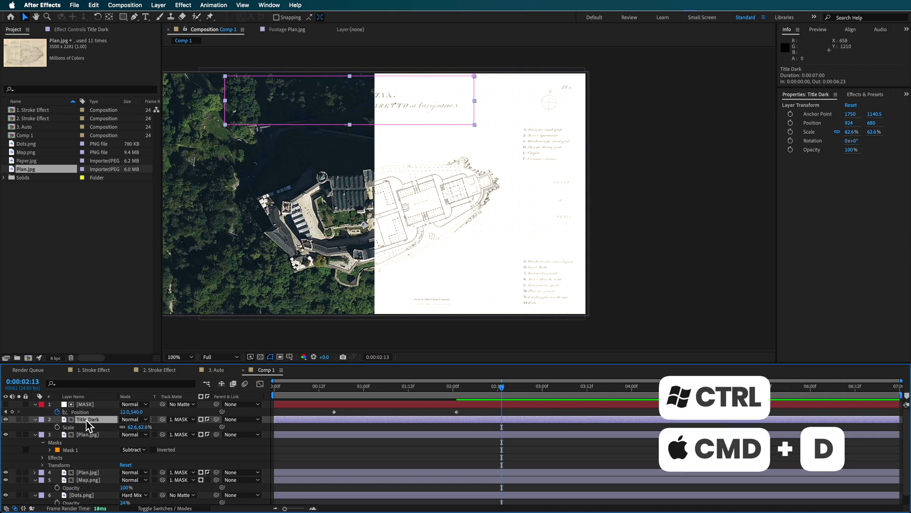
Duplicate Title Dark, turn off the copy's inverted track matte, and apply a white Fill effect.
{"action": "key", "text": "ctrl+d"}
{"action": "left_click", "coordinate": [207, 419]}
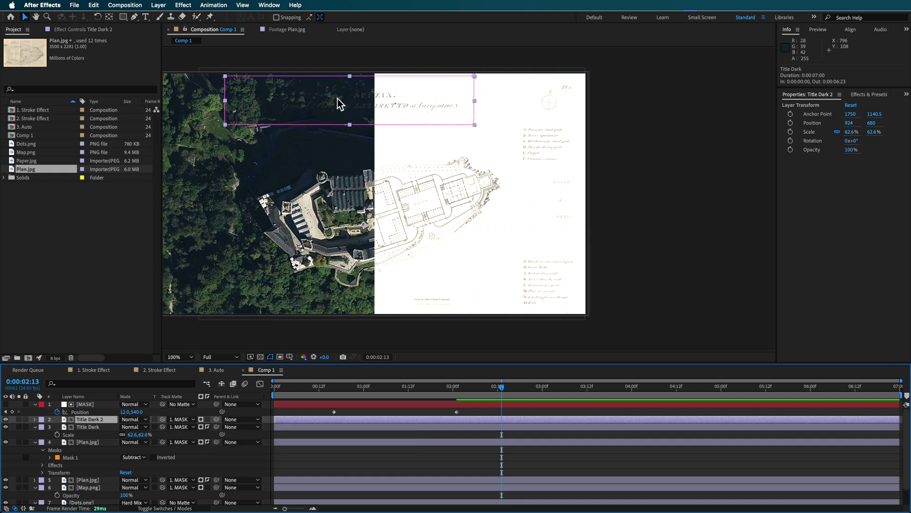
{"action": "left_click", "coordinate": [294, 5]}
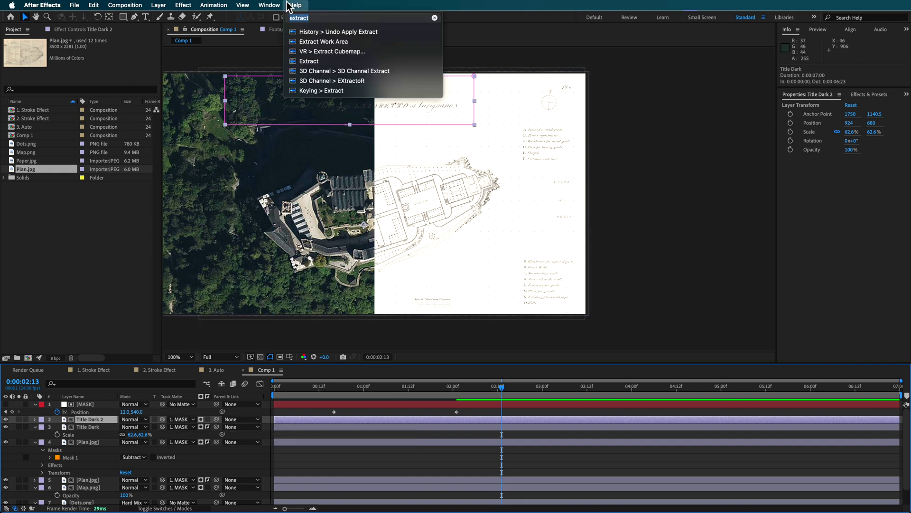
{"action": "type", "text": "fill"}
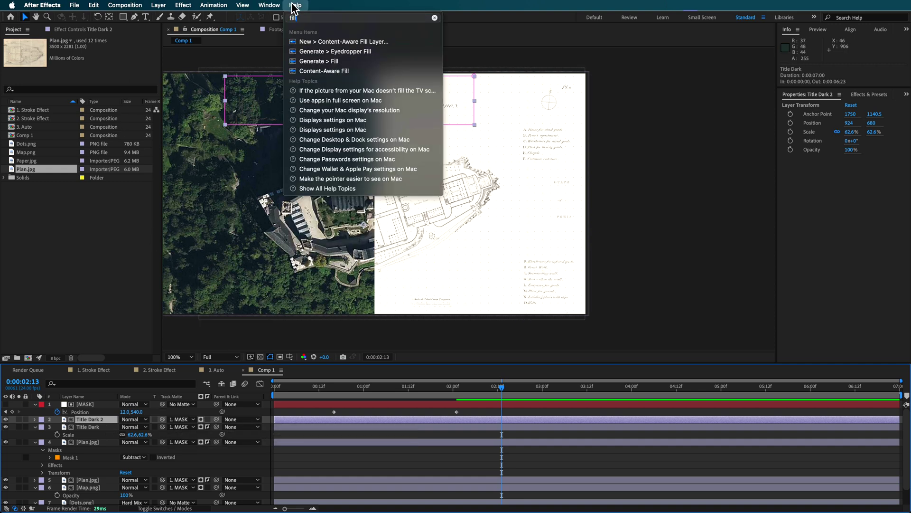
{"action": "left_click", "coordinate": [317, 60]}
{"action": "left_click", "coordinate": [93, 181]}
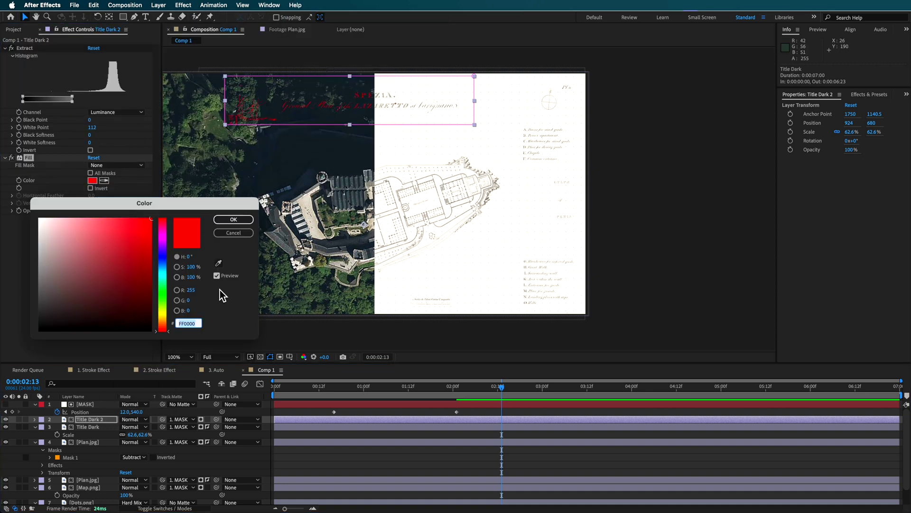
{"action": "left_click_drag", "start_coordinate": [128, 286], "coordinate": [10, 209]}
{"action": "left_click", "coordinate": [234, 222]}
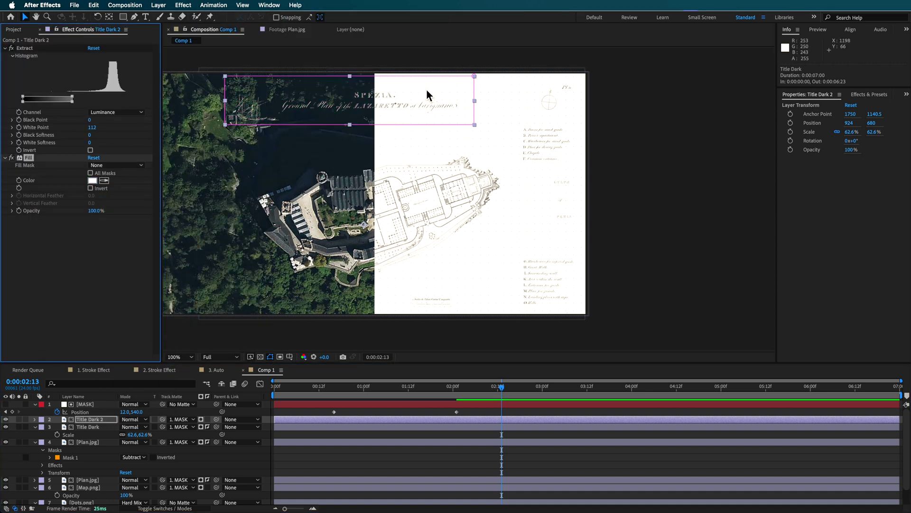
Toggle Title Dark's visibility to compare it with the white title, then reselect Title Dark 2.
{"action": "left_click", "coordinate": [382, 71]}
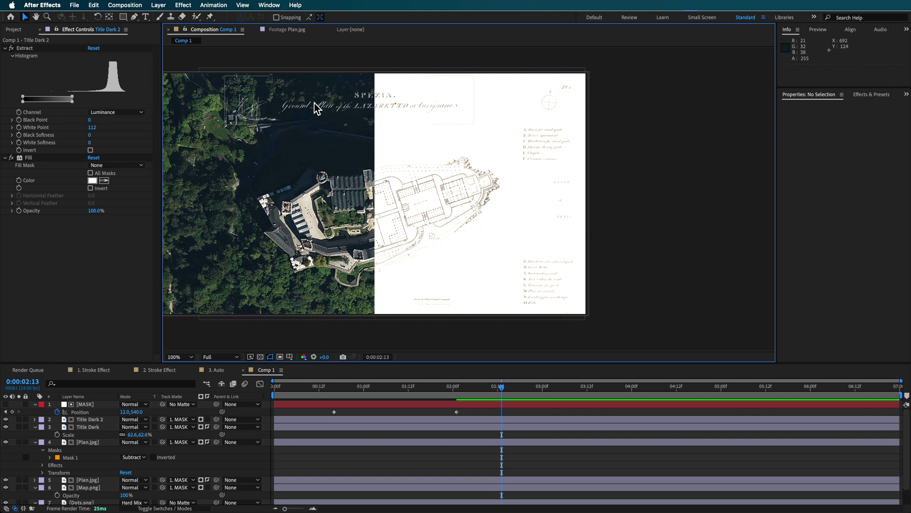
{"action": "left_click", "coordinate": [5, 426]}
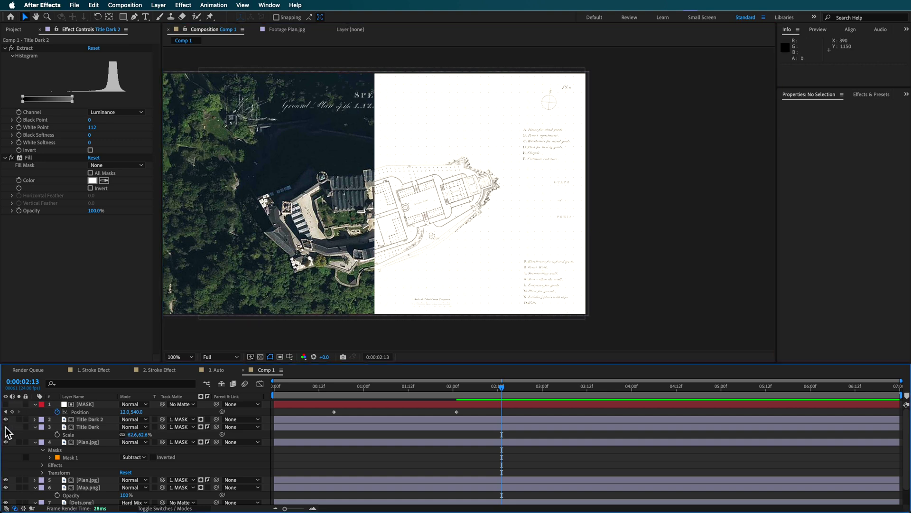
{"action": "left_click", "coordinate": [6, 427]}
{"action": "left_click", "coordinate": [6, 427]}
{"action": "left_click", "coordinate": [6, 426]}
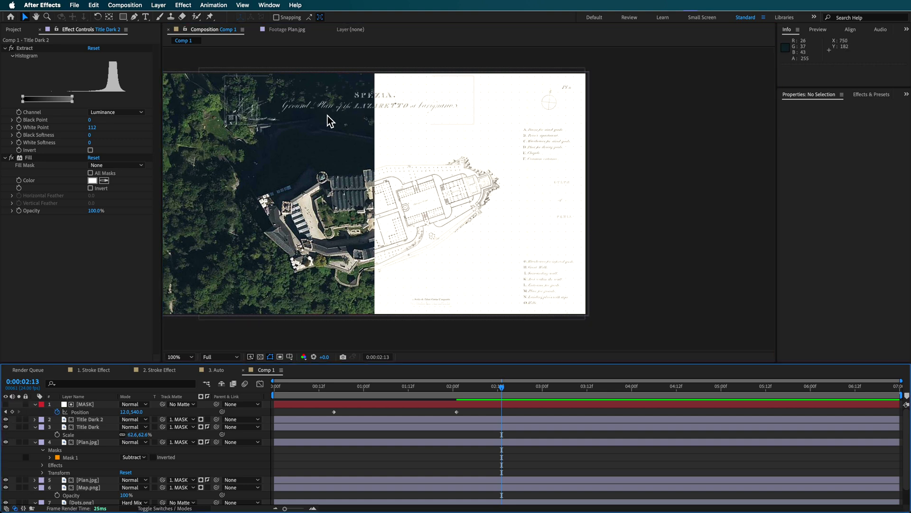
{"action": "left_click", "coordinate": [309, 108]}
Pull the title mask's left and bottom edges inward and raise its Extract White Point to 150.
{"action": "left_click_drag", "start_coordinate": [228, 101], "coordinate": [285, 100]}
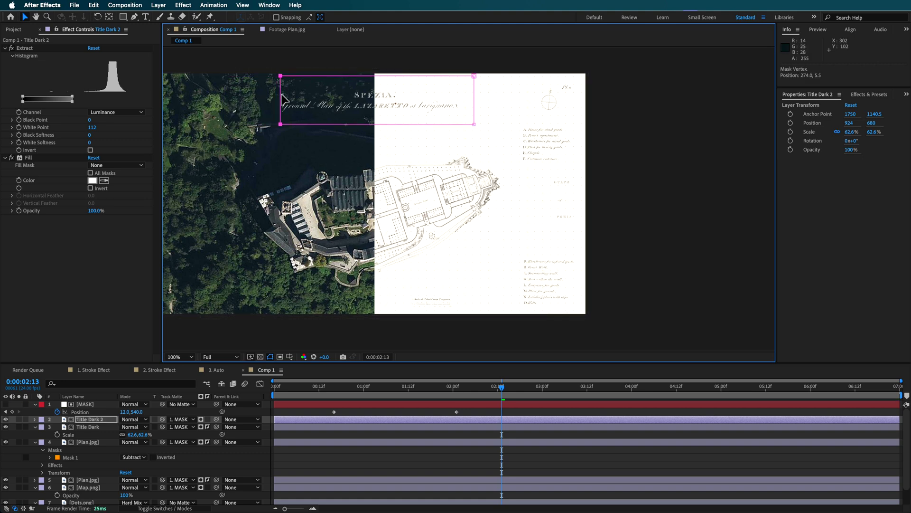
{"action": "left_click_drag", "start_coordinate": [73, 97], "coordinate": [87, 99]}
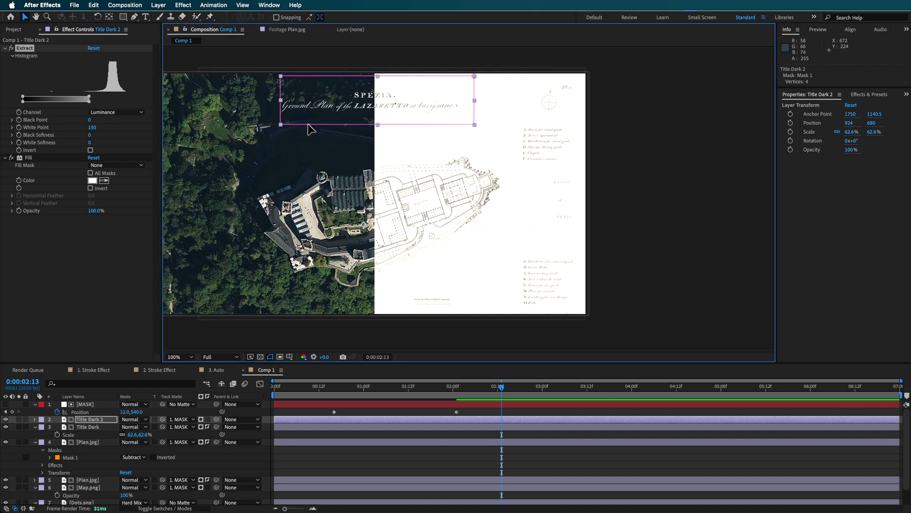
{"action": "left_click_drag", "start_coordinate": [306, 125], "coordinate": [309, 122]}
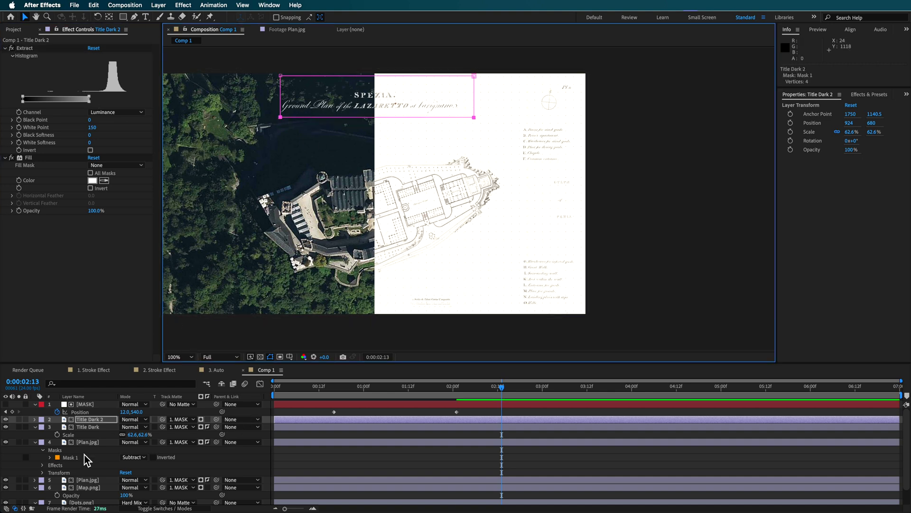
Collapse the layer properties and raise Plan.jpg's Extract White Point to 162.
{"action": "key", "text": "super+a"}
{"action": "key", "text": "super+grave"}
{"action": "left_click", "coordinate": [88, 434]}
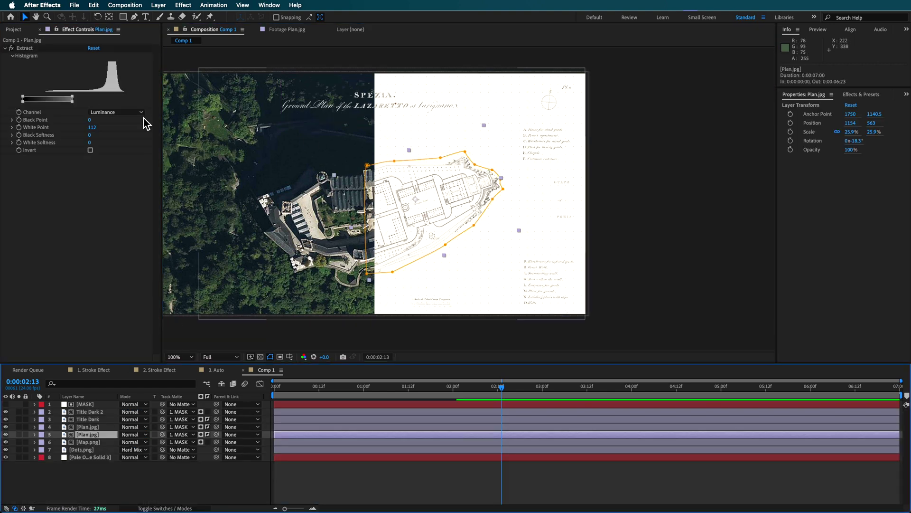
{"action": "left_click_drag", "start_coordinate": [72, 99], "coordinate": [97, 100]}
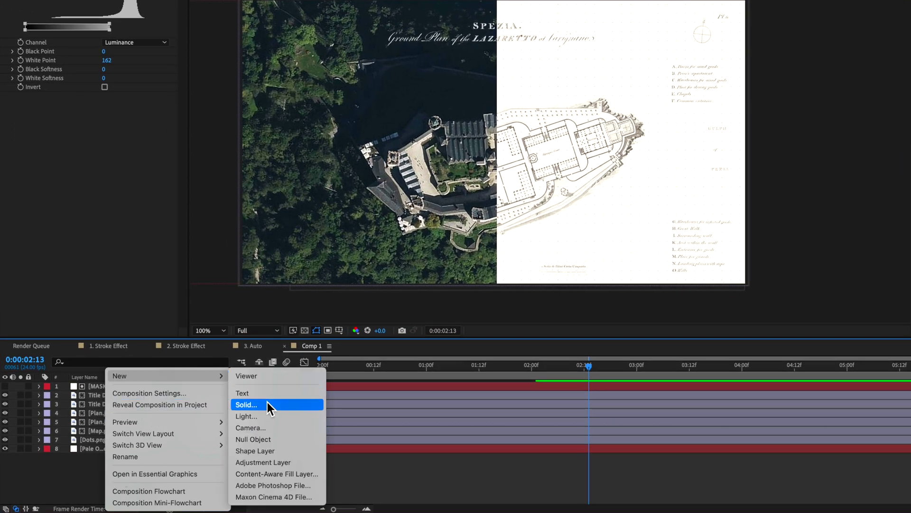
Add a new Null Object layer and select the layers down to Dots.png.
{"action": "left_click", "coordinate": [268, 438]}
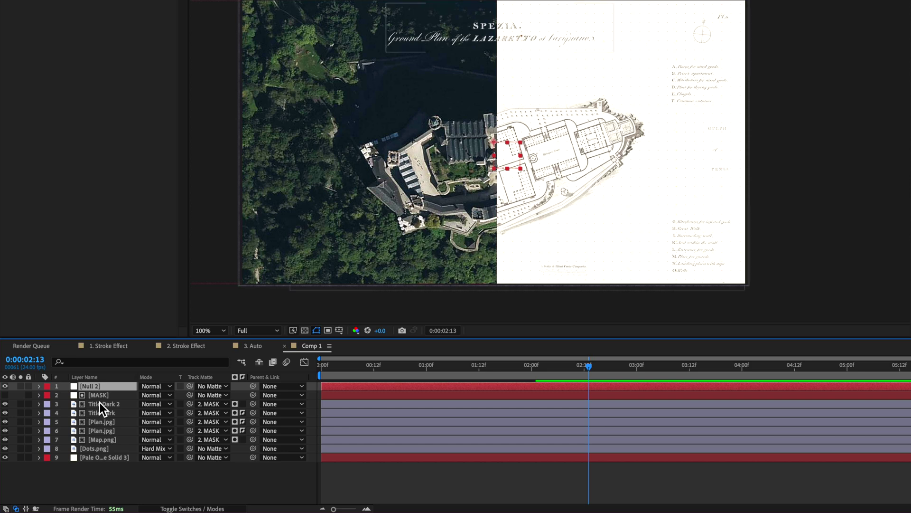
{"action": "left_click", "coordinate": [97, 404]}
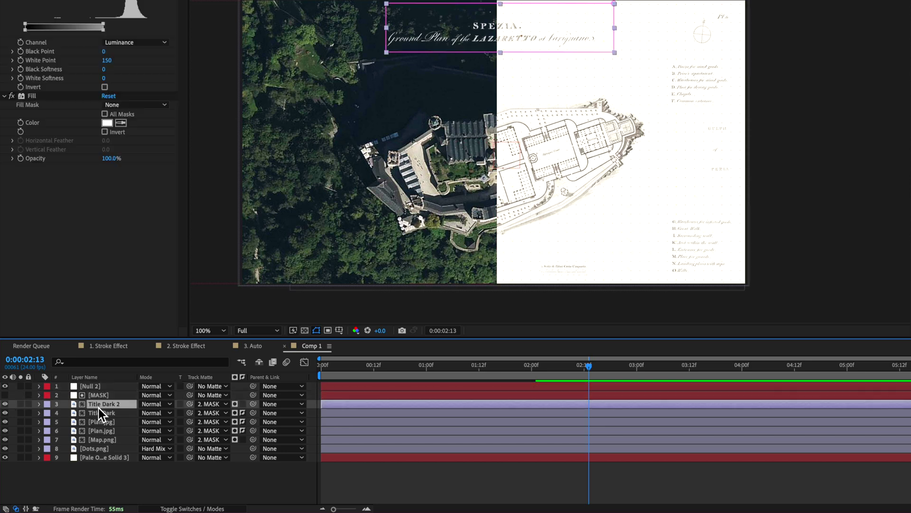
{"action": "left_click", "coordinate": [101, 413]}
{"action": "left_click", "coordinate": [104, 421]}
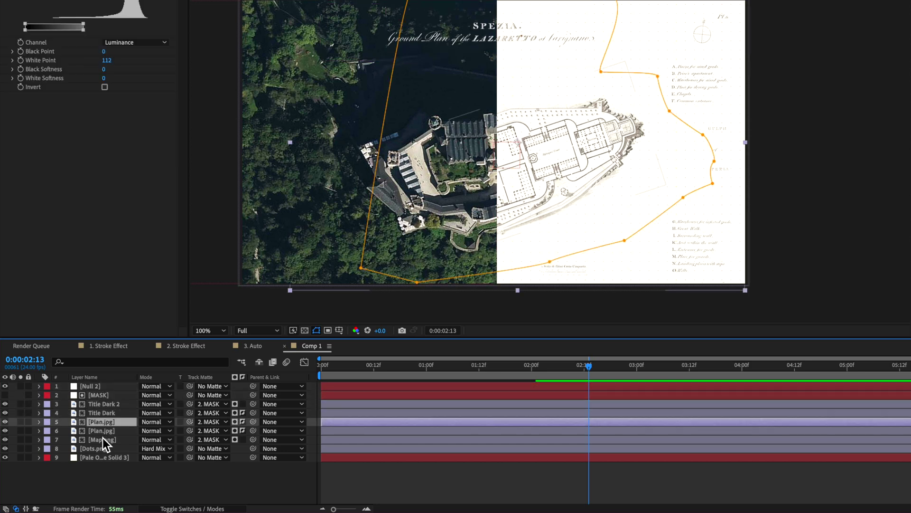
{"action": "left_click", "coordinate": [102, 451], "text": "shift"}
Parent both Plan.jpg layers, Map.png and Dots.png to Null 2, undoing a mistaken link to MASK.
{"action": "left_click_drag", "start_coordinate": [253, 421], "coordinate": [108, 398]}
{"action": "left_click", "coordinate": [101, 398]}
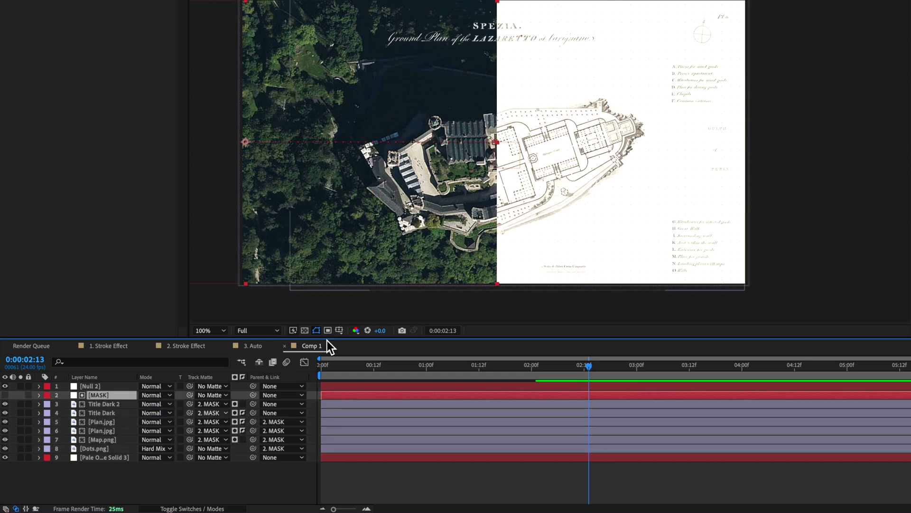
{"action": "left_click", "coordinate": [510, 163]}
{"action": "key", "text": "ctrl+z"}
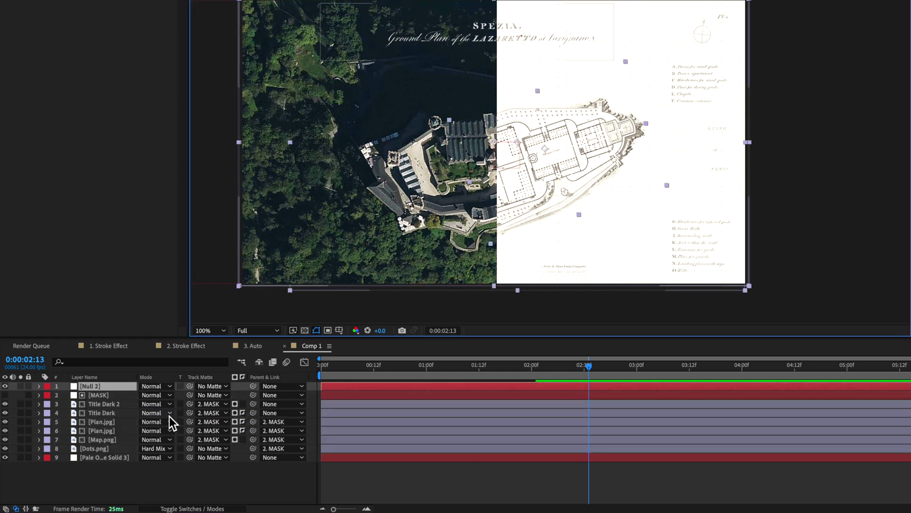
{"action": "left_click_drag", "start_coordinate": [253, 422], "coordinate": [99, 387]}
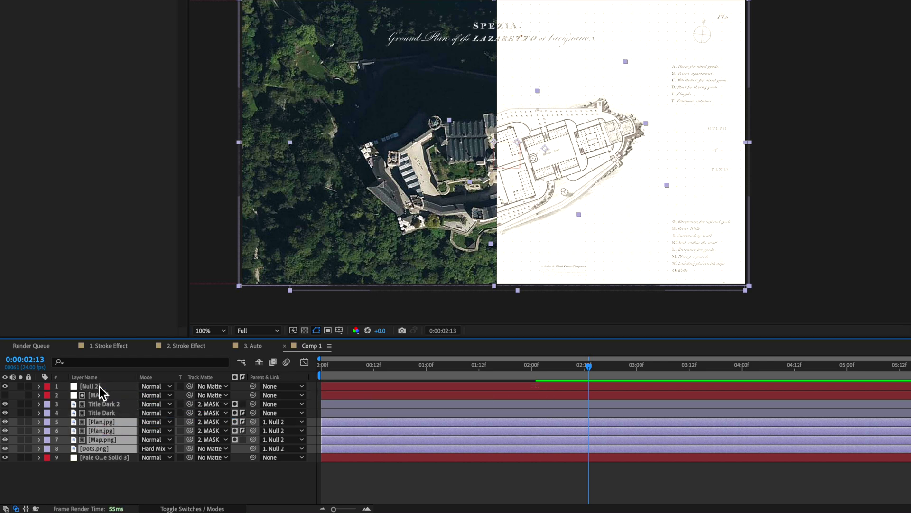
{"action": "left_click", "coordinate": [99, 386]}
{"action": "mouse_move", "coordinate": [517, 167]}
{"action": "left_mouse_down"}
{"action": "mouse_move", "coordinate": [551, 158]}
{"action": "mouse_move", "coordinate": [511, 160]}
{"action": "left_mouse_up"}
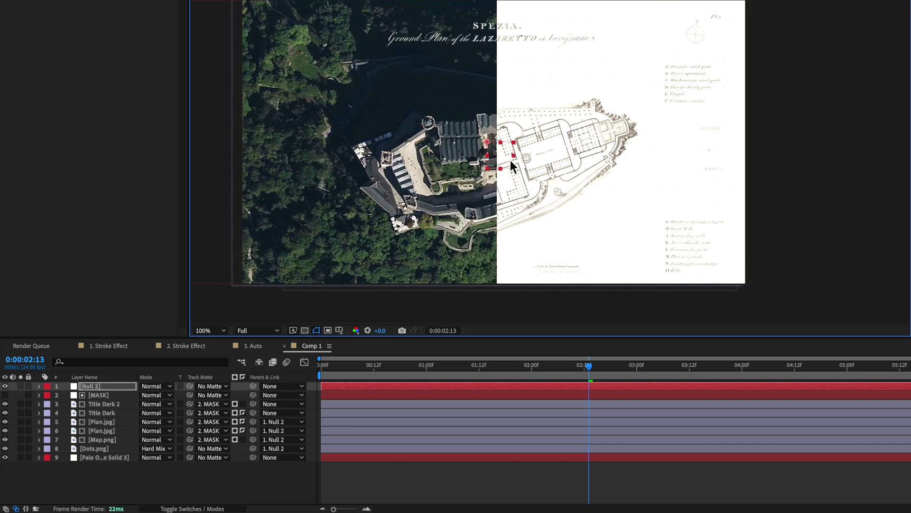
{"action": "key", "text": "ctrl+z"}
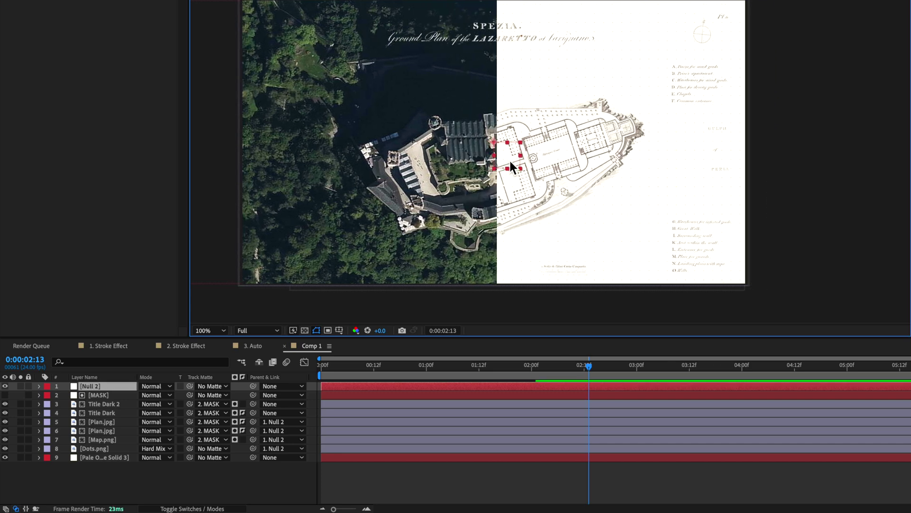
Rename the Title Dark 2 layer to 'Title White'.
{"action": "right_click", "coordinate": [100, 406]}
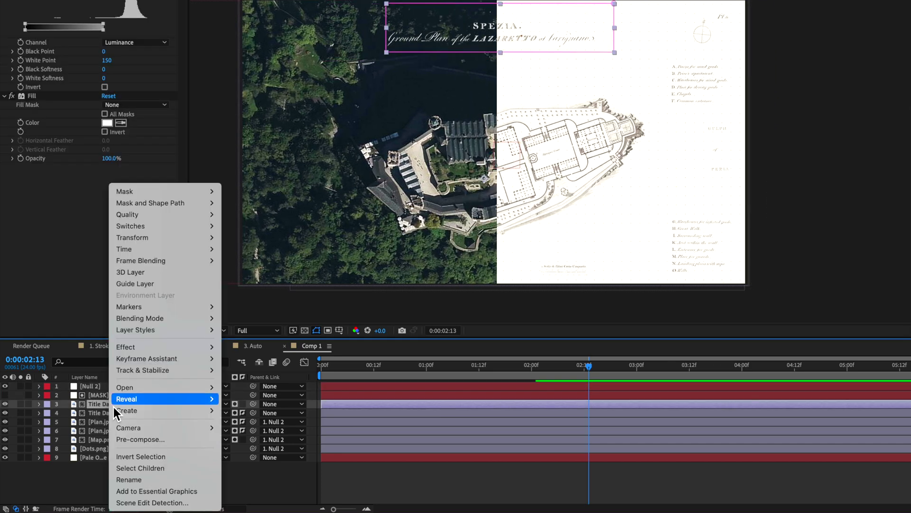
{"action": "left_click", "coordinate": [131, 476]}
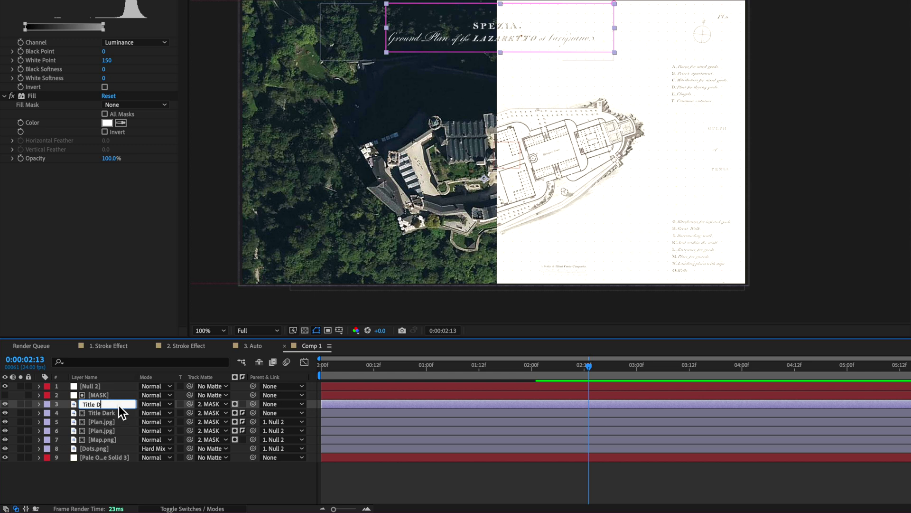
{"action": "type", "text": "Title White"}
{"action": "left_click", "coordinate": [85, 495]}
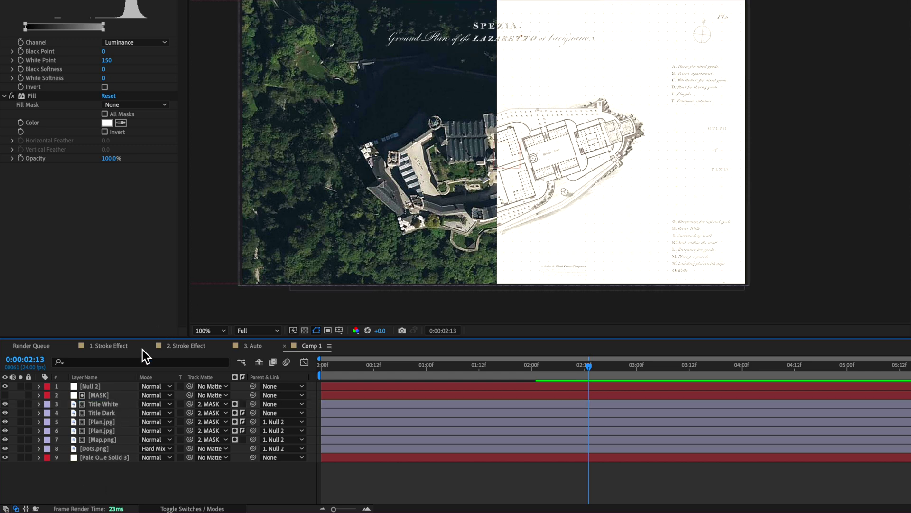
Parent Title Dark to Title White and test that it follows.
{"action": "left_click", "coordinate": [105, 404]}
{"action": "left_click", "coordinate": [182, 413]}
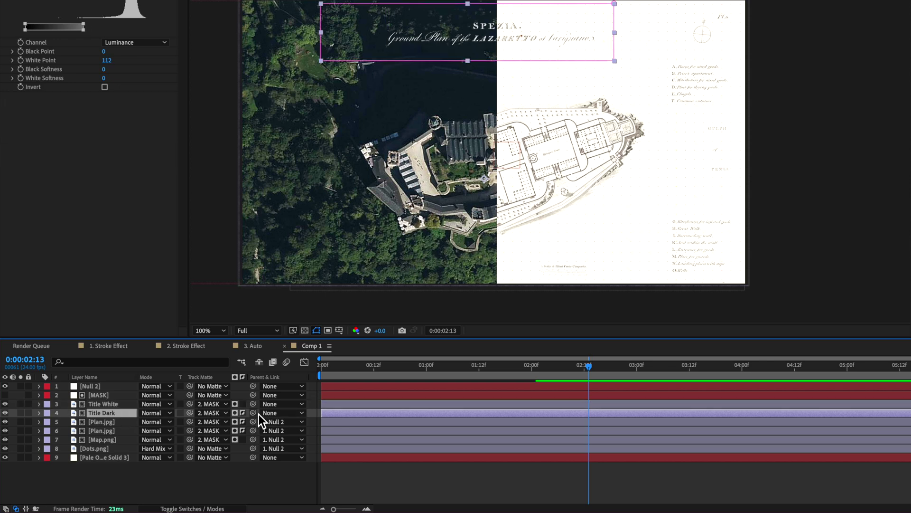
{"action": "left_click_drag", "start_coordinate": [253, 412], "coordinate": [114, 404]}
{"action": "left_click", "coordinate": [113, 403]}
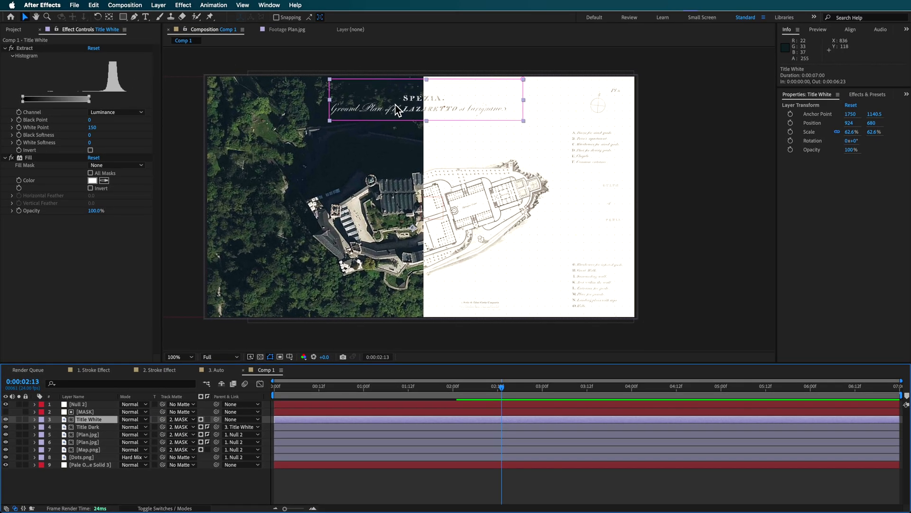
{"action": "left_click_drag", "start_coordinate": [397, 110], "coordinate": [395, 82]}
{"action": "key", "text": "ctrl+z"}
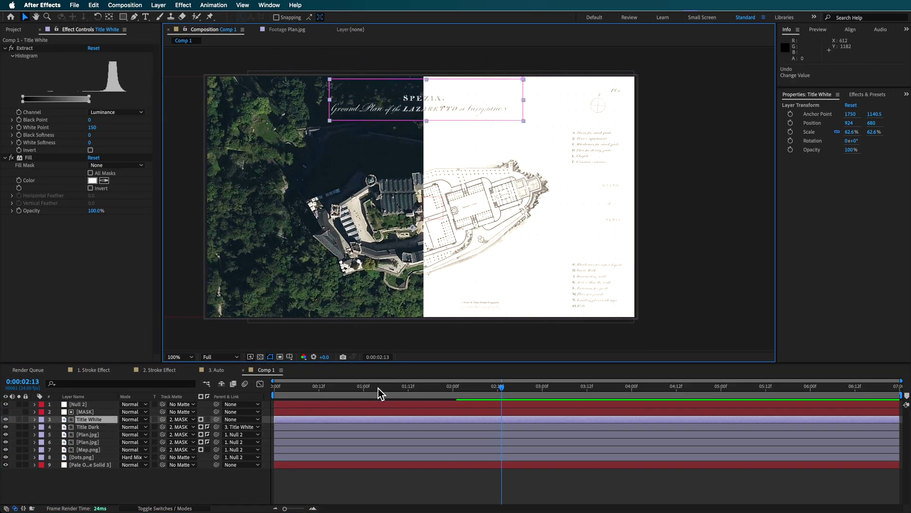
Keyframe Title White's Position so the title drops in from higher up, and preview it.
{"action": "left_click_drag", "start_coordinate": [380, 393], "coordinate": [424, 395]}
{"action": "key", "text": "p"}
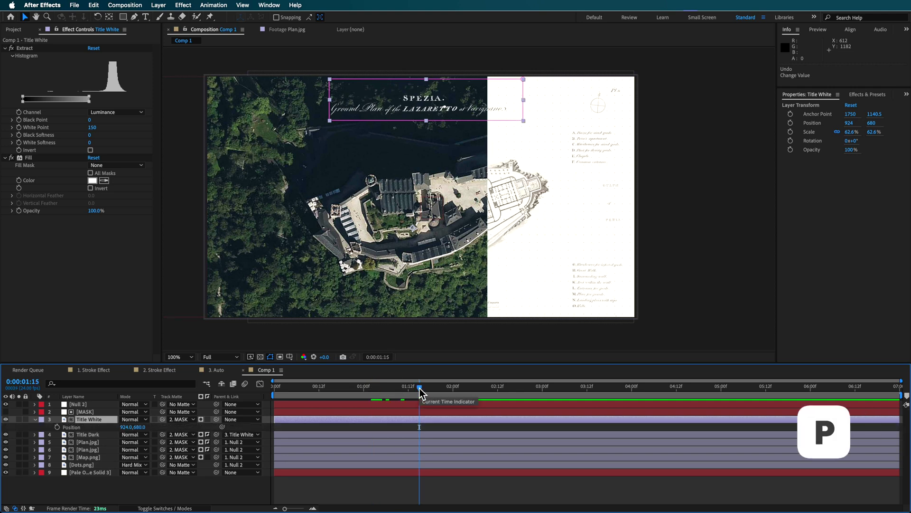
{"action": "left_click", "coordinate": [58, 426]}
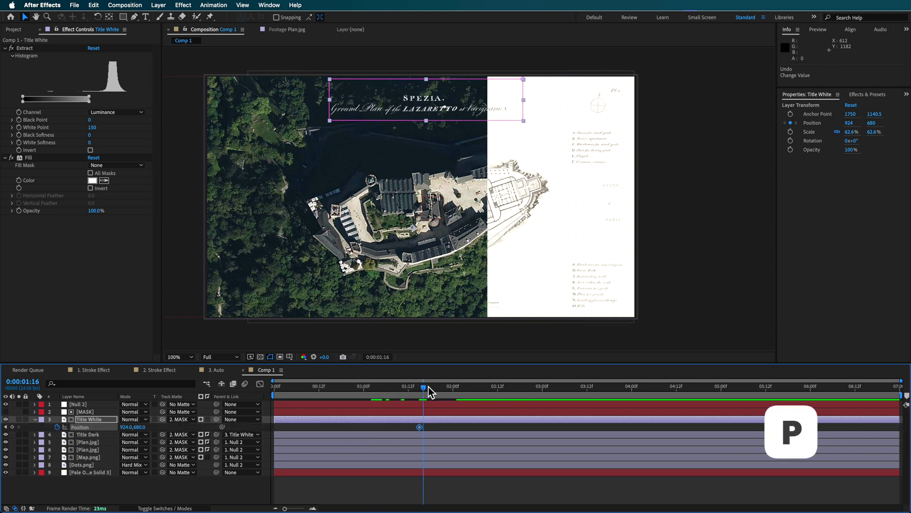
{"action": "left_click_drag", "start_coordinate": [465, 392], "coordinate": [487, 392]}
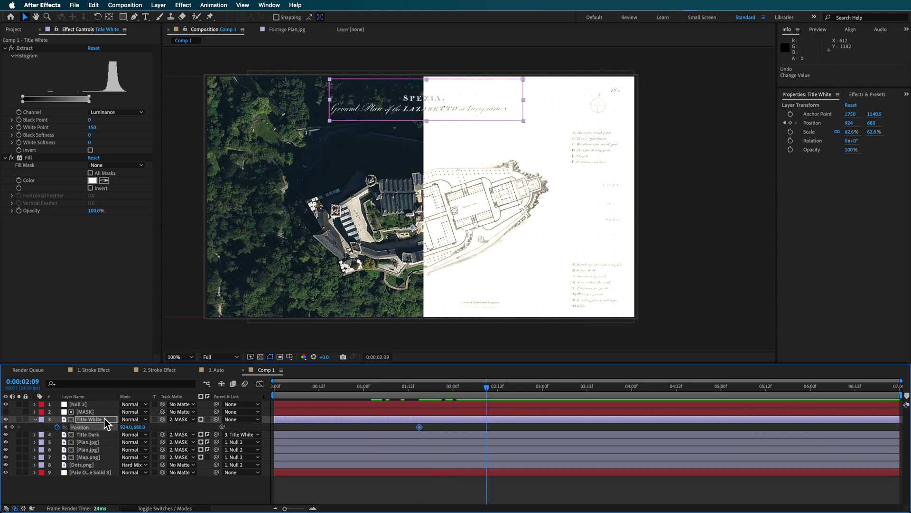
{"action": "left_click", "coordinate": [6, 426]}
{"action": "left_click_drag", "start_coordinate": [434, 113], "coordinate": [439, 54]}
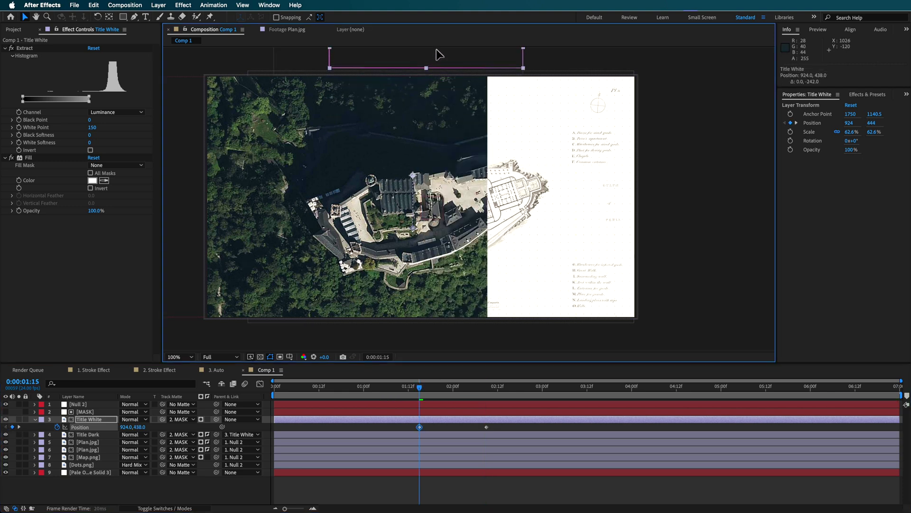
{"action": "key", "text": "space"}
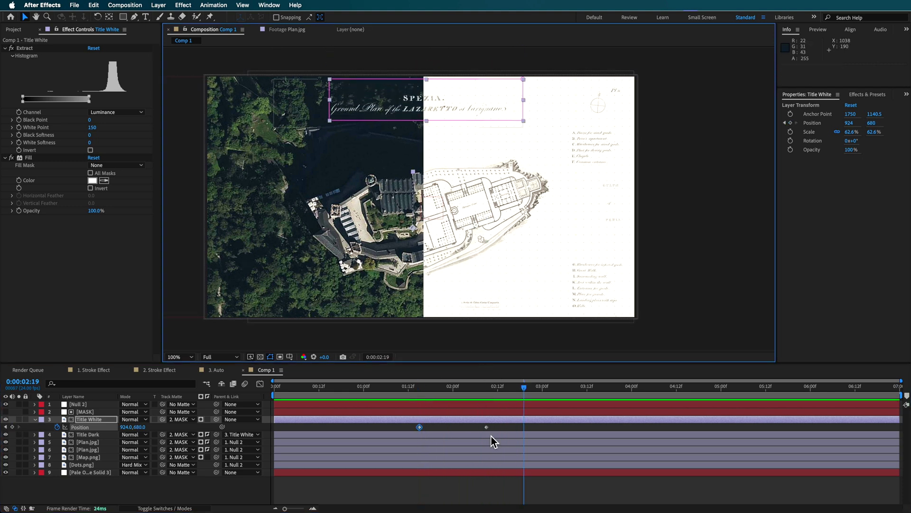
Move the title's end keyframe earlier and apply Easy Ease In to both keyframes.
{"action": "left_click_drag", "start_coordinate": [487, 427], "coordinate": [411, 432]}
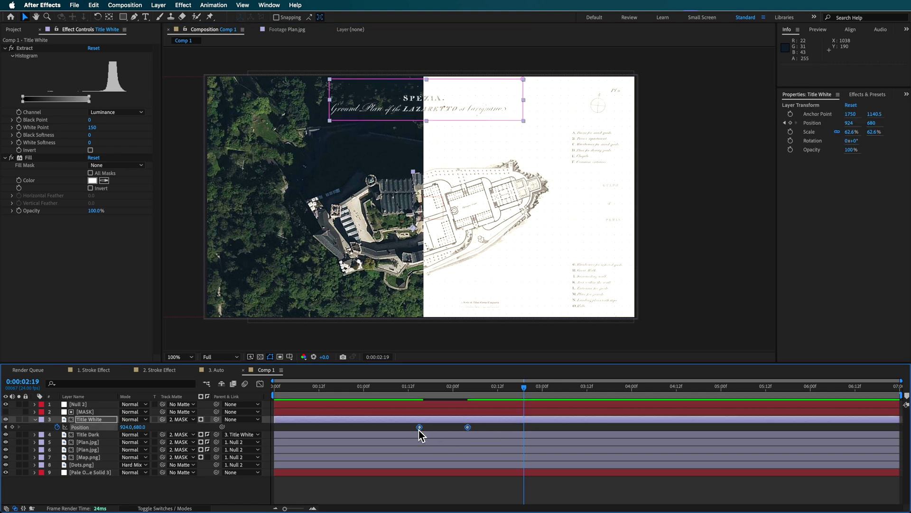
{"action": "right_click", "coordinate": [420, 428]}
{"action": "mouse_move", "coordinate": [494, 502]}
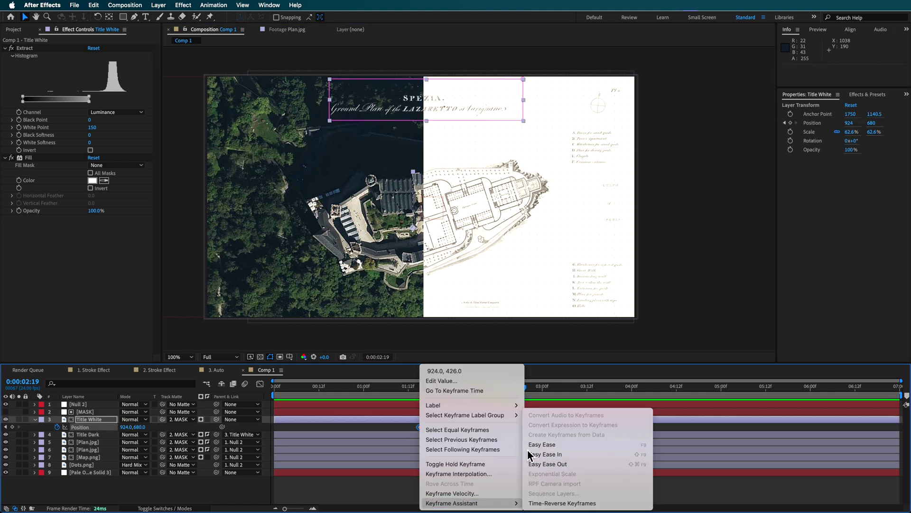
{"action": "left_click", "coordinate": [530, 454]}
Reveal the MASK layer's Position keyframes and select both.
{"action": "left_click", "coordinate": [88, 411]}
{"action": "key", "text": "u"}
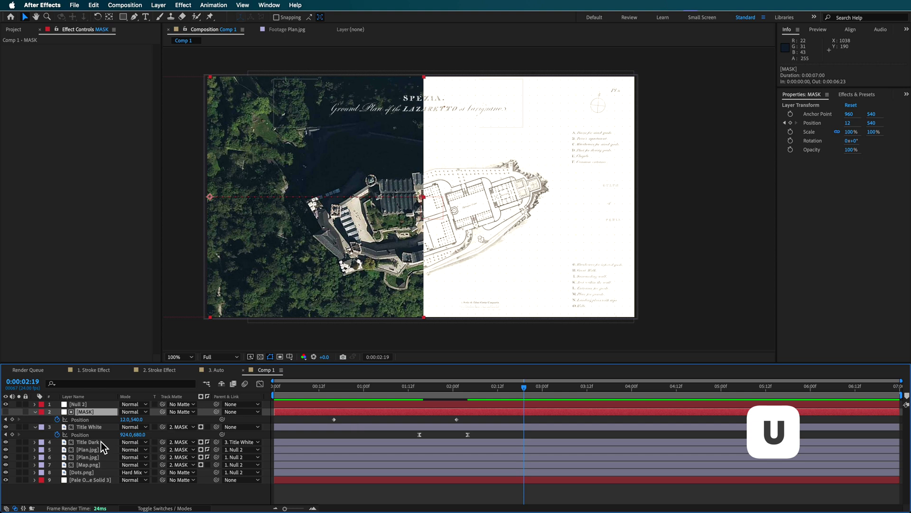
{"action": "left_click_drag", "start_coordinate": [475, 428], "coordinate": [336, 417]}
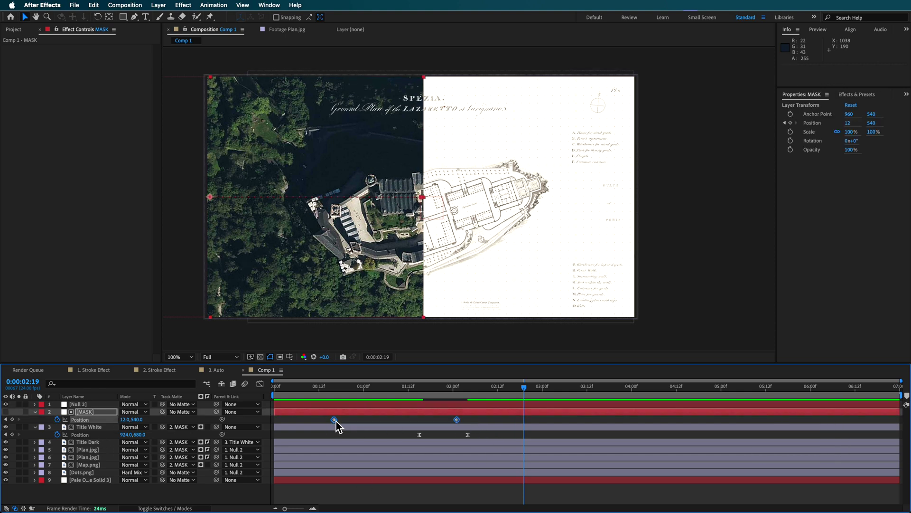
{"action": "right_click", "coordinate": [336, 420]}
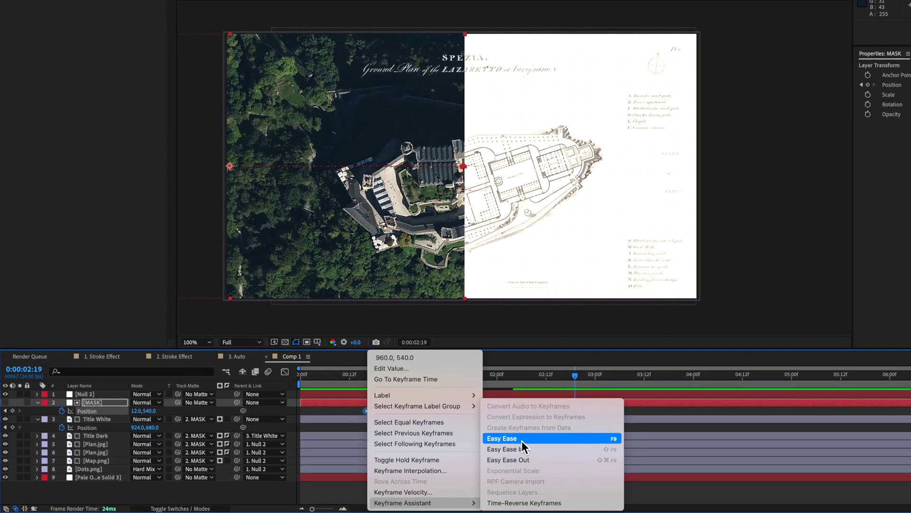
Apply Easy Ease to both MASK Position keyframes and enable frame blending.
{"action": "left_click", "coordinate": [480, 444]}
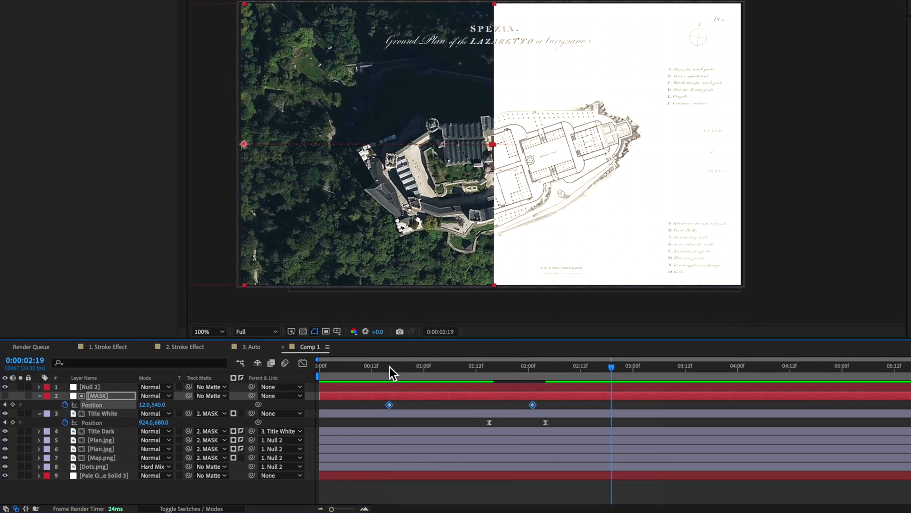
{"action": "left_click", "coordinate": [348, 385]}
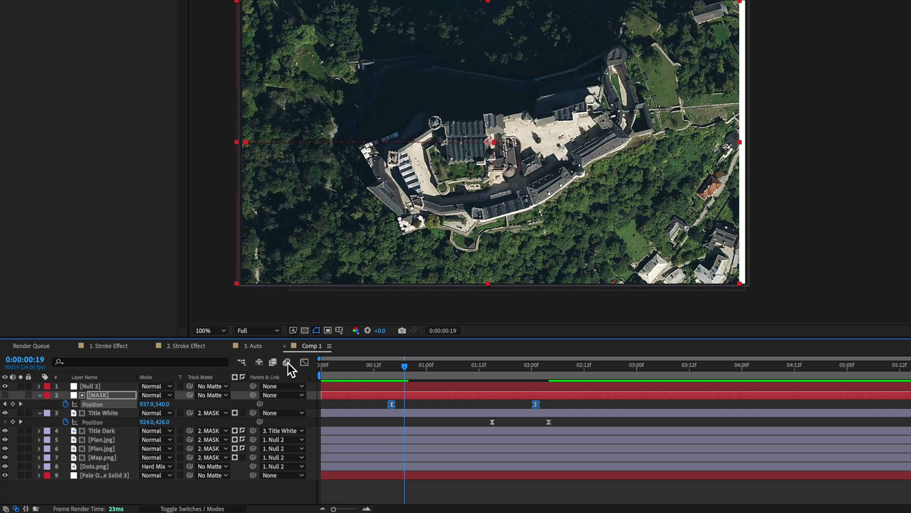
{"action": "left_click", "coordinate": [231, 507]}
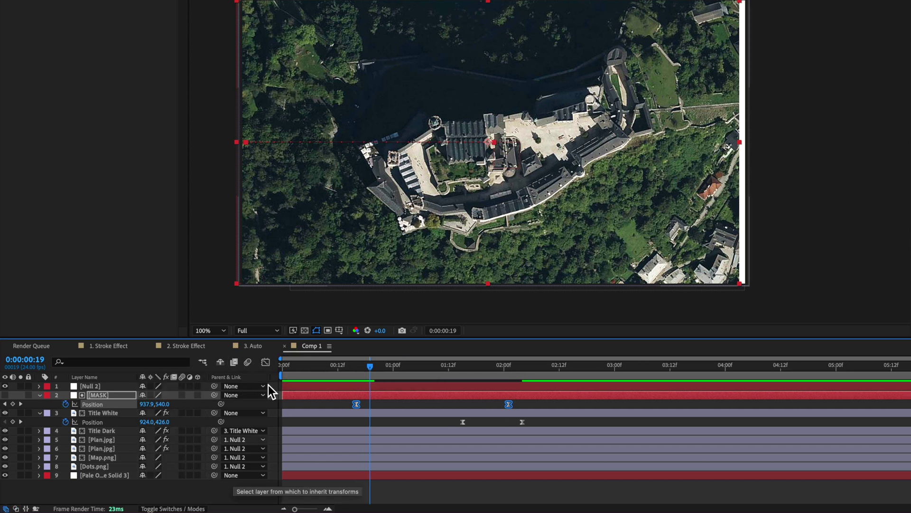
{"action": "left_click", "coordinate": [244, 365]}
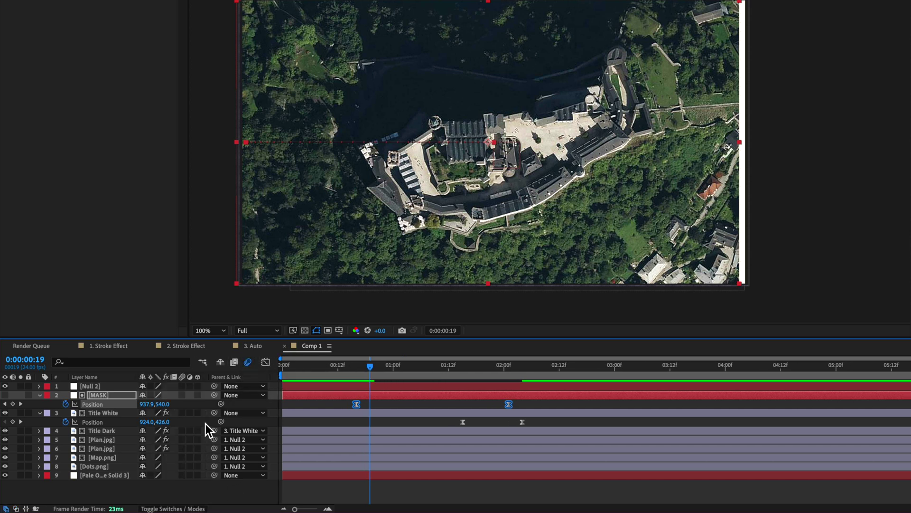
{"action": "left_click", "coordinate": [179, 496]}
{"action": "left_click", "coordinate": [94, 404]}
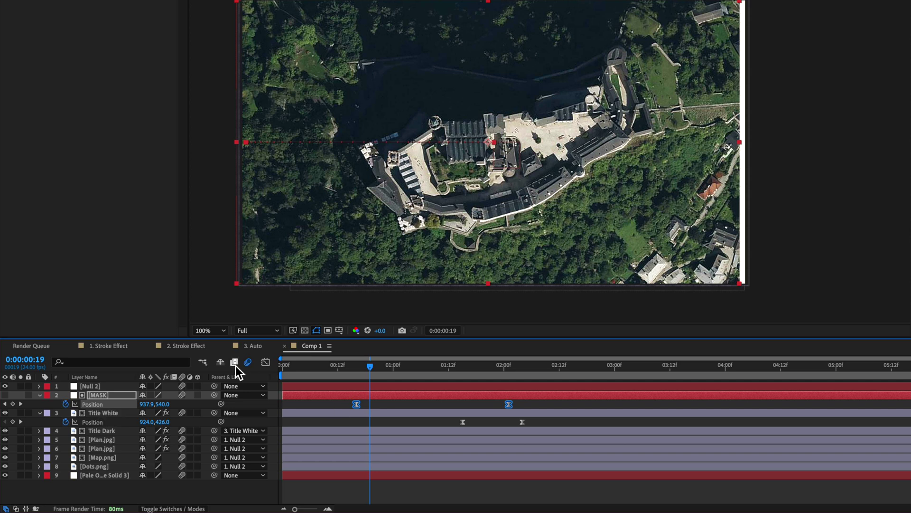
Drag the end keyframe's influence handle left in the Graph Editor to lengthen the settle, then preview.
{"action": "left_click", "coordinate": [266, 363]}
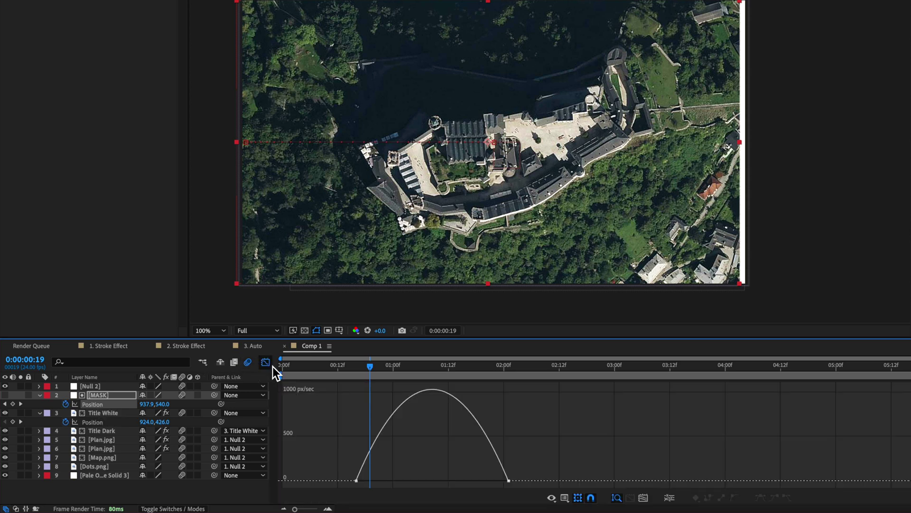
{"action": "left_click", "coordinate": [509, 481]}
{"action": "left_click_drag", "start_coordinate": [483, 481], "coordinate": [452, 480]}
{"action": "key", "text": "space"}
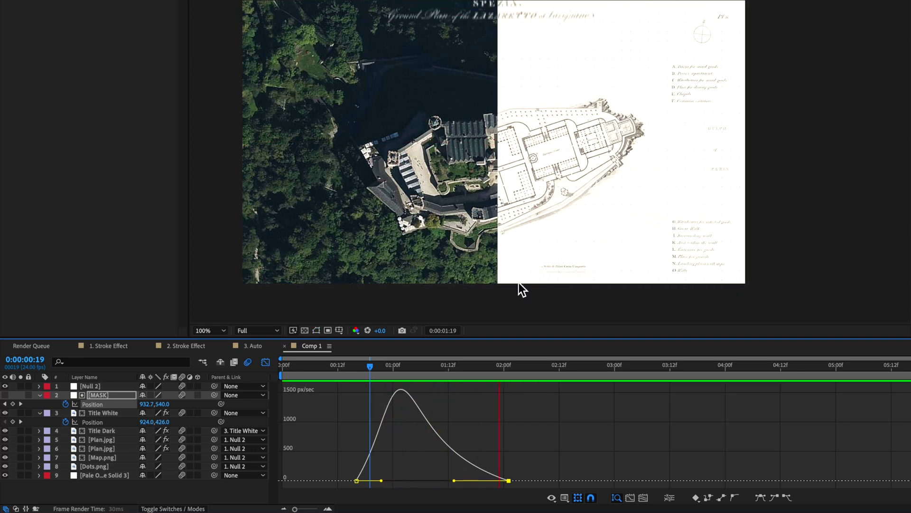
{"action": "left_click", "coordinate": [331, 369]}
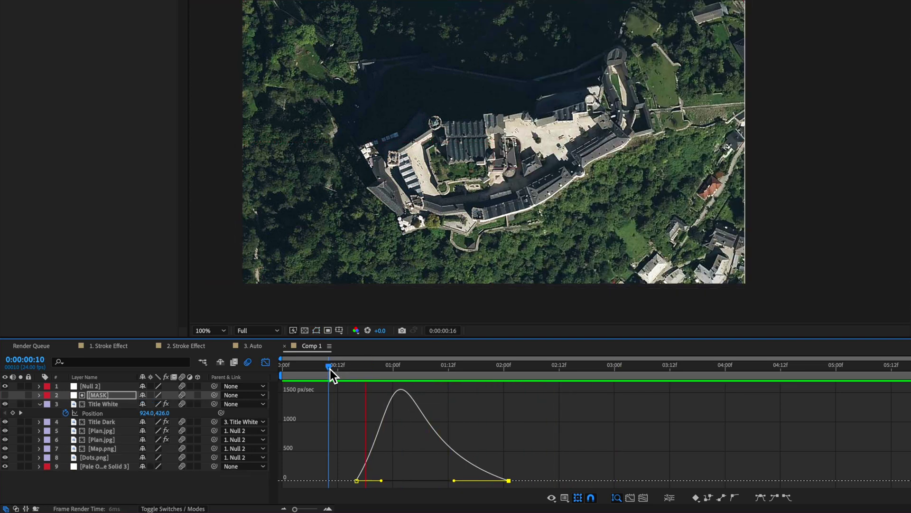
{"action": "key", "text": "a"}
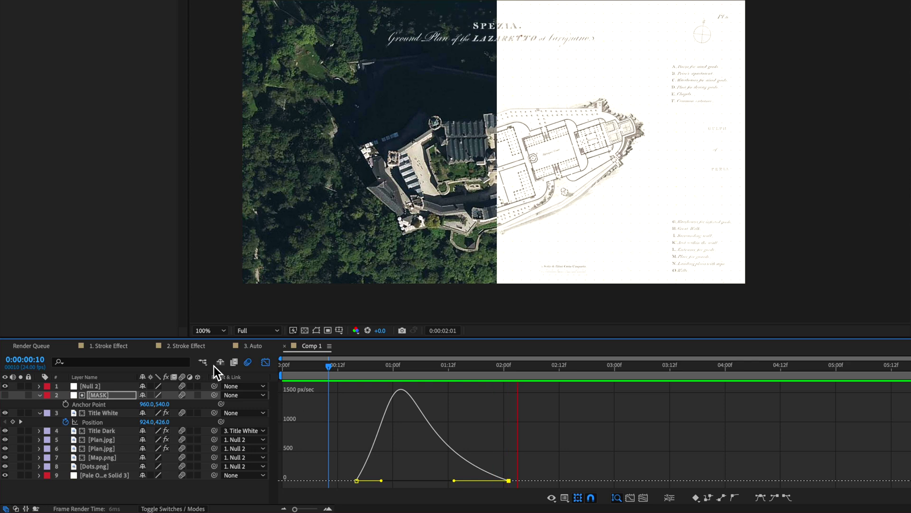
{"action": "left_click", "coordinate": [266, 362]}
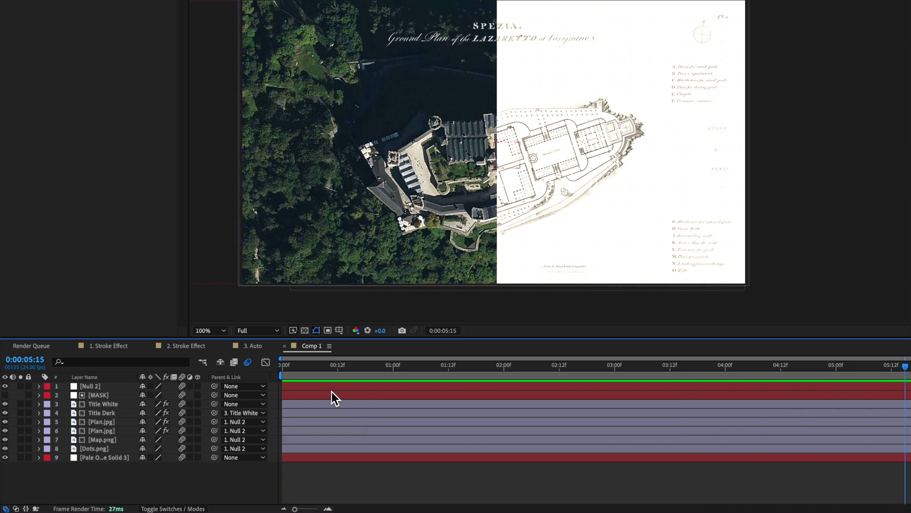
Add Null 2 Position and Scale keyframes at frame 8, then scale to 118% and raise at 0:00:02:11.
{"action": "left_click", "coordinate": [320, 365]}
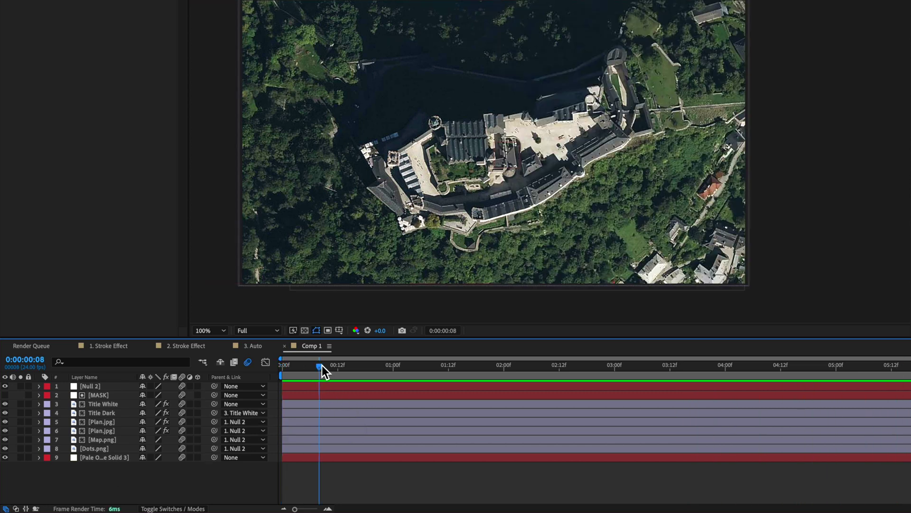
{"action": "left_click", "coordinate": [104, 387]}
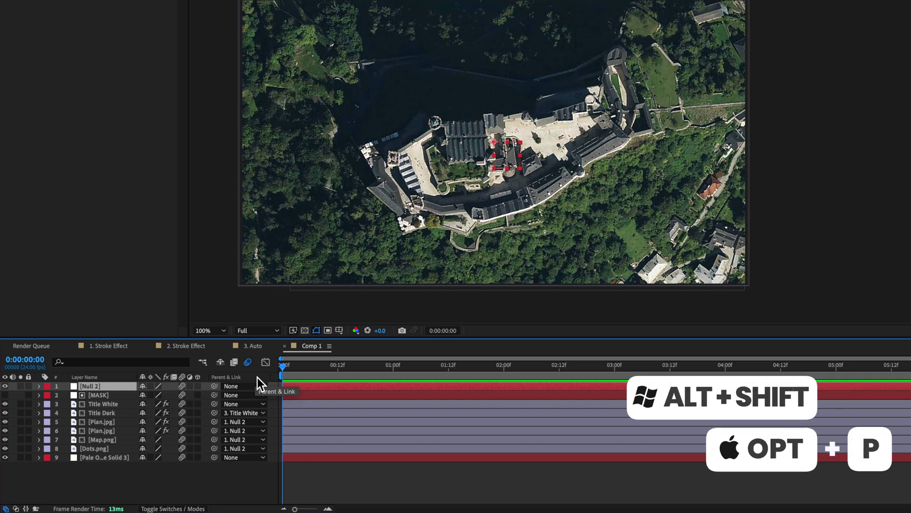
{"action": "key", "text": "alt+shift+p"}
{"action": "key", "text": "alt+shift+s"}
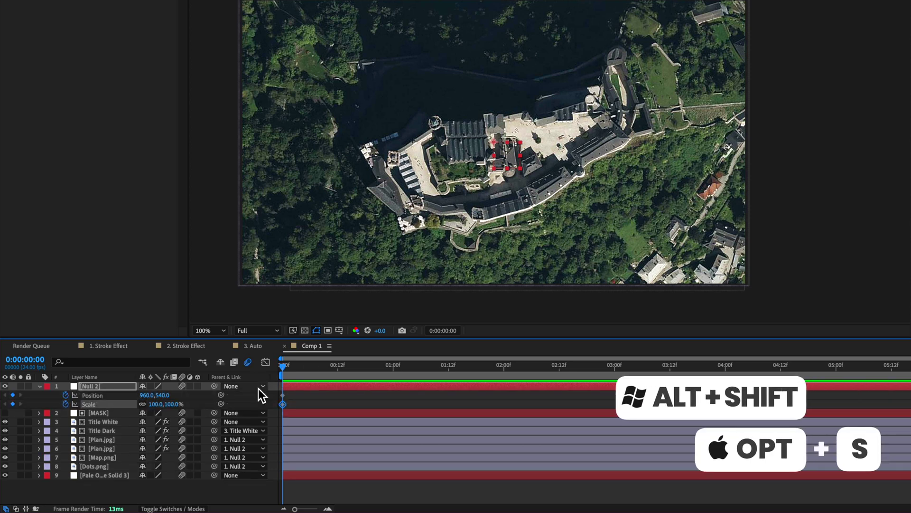
{"action": "left_click_drag", "start_coordinate": [310, 370], "coordinate": [554, 368]}
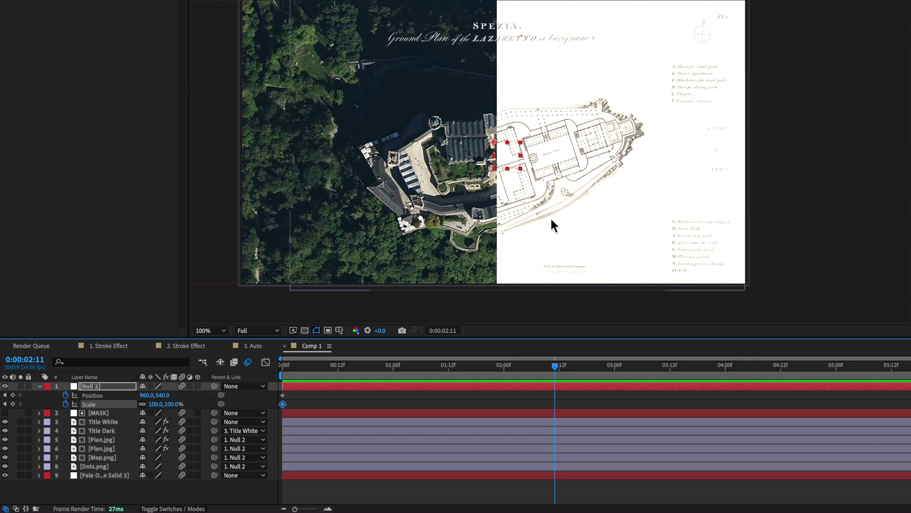
{"action": "left_click_drag", "start_coordinate": [521, 170], "coordinate": [515, 141]}
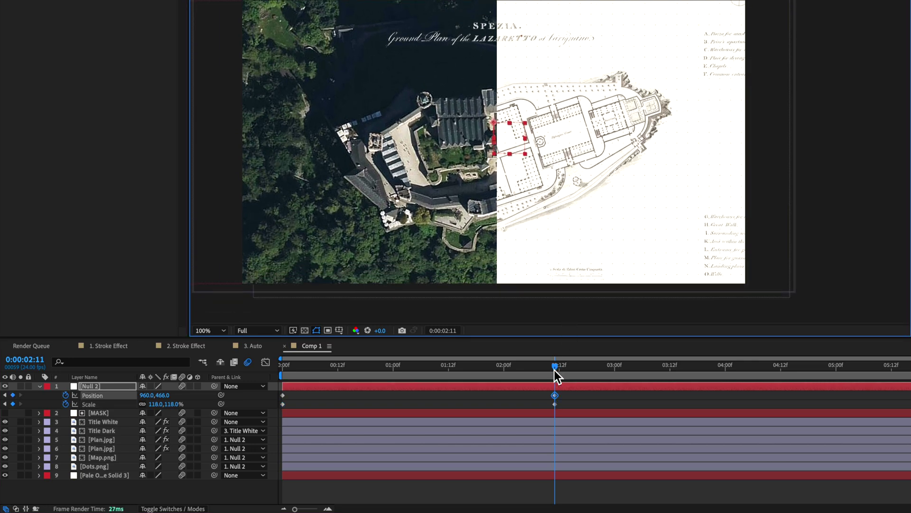
Push Null 2's scale to 130% at the end, delete the extra Position keyframe, and select all keyframes.
{"action": "left_click_drag", "start_coordinate": [554, 370], "coordinate": [753, 394]}
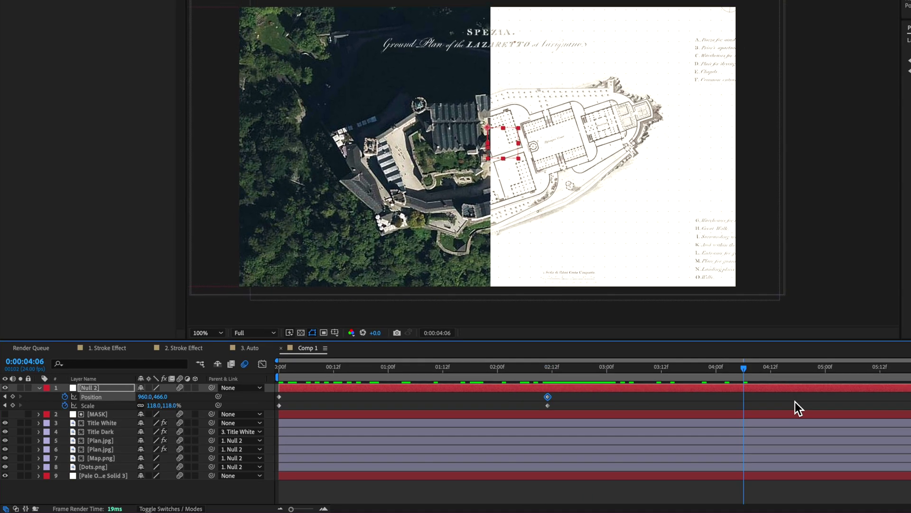
{"action": "key", "text": "End"}
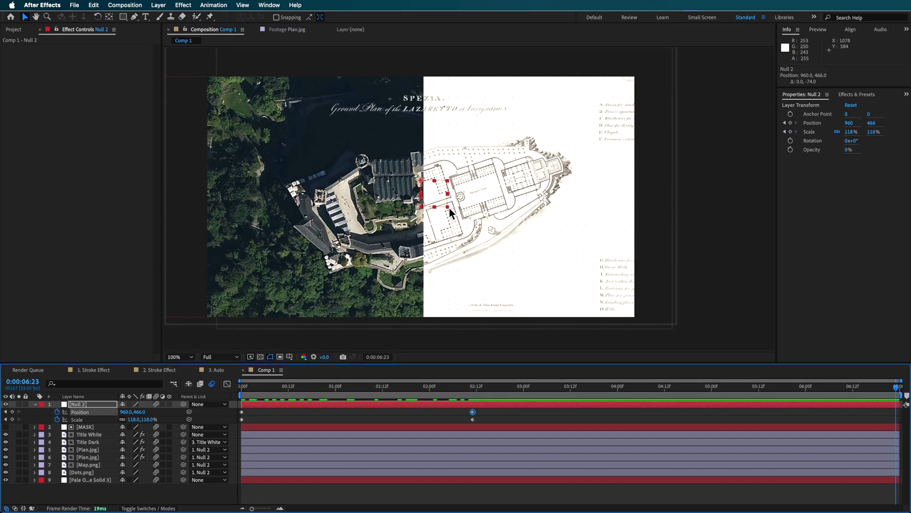
{"action": "left_click_drag", "start_coordinate": [520, 160], "coordinate": [522, 167]}
{"action": "left_click_drag", "start_coordinate": [452, 209], "coordinate": [437, 191]}
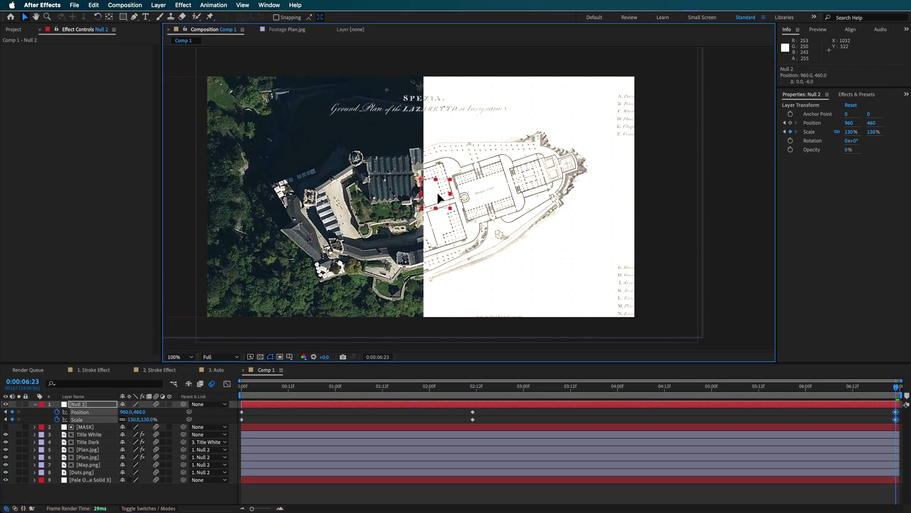
{"action": "left_click", "coordinate": [12, 412]}
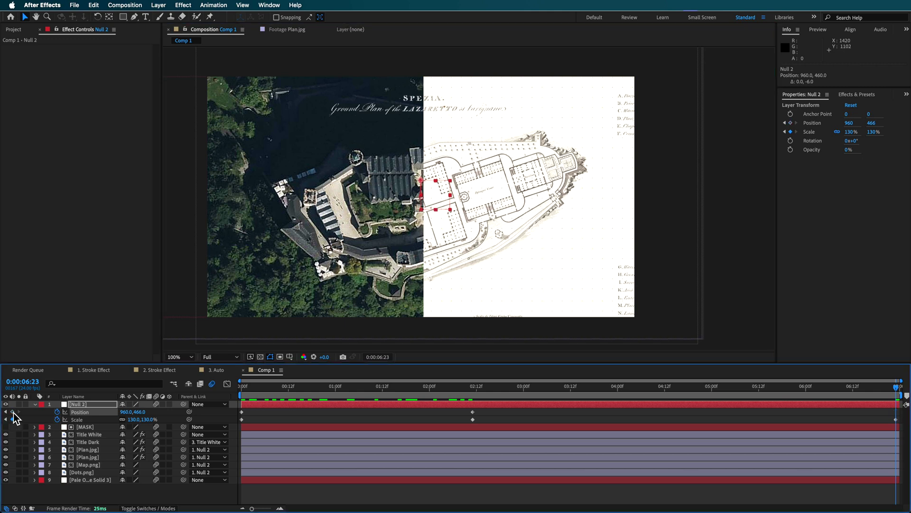
{"action": "left_click_drag", "start_coordinate": [898, 392], "coordinate": [856, 430]}
{"action": "left_click_drag", "start_coordinate": [900, 410], "coordinate": [228, 425]}
{"action": "right_click", "coordinate": [244, 414]}
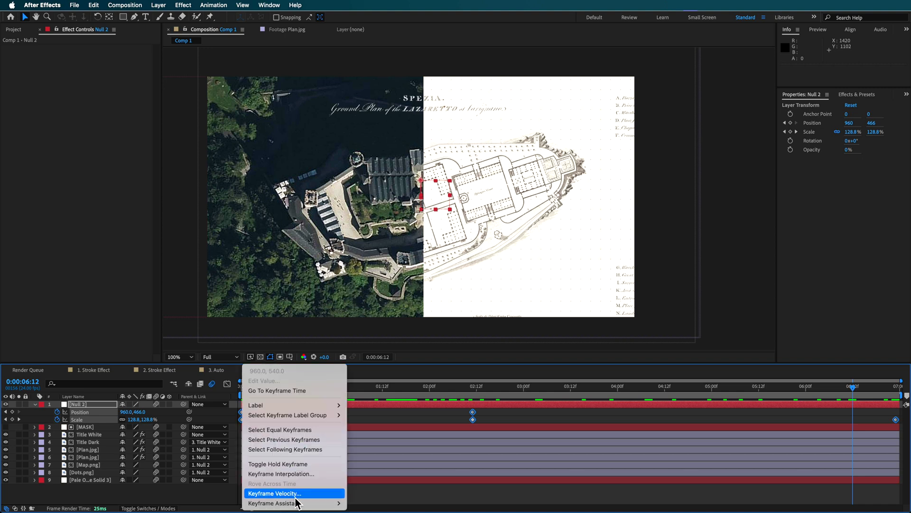
Ease the Null 2 keyframes in and set the first keyframe's temporal interpolation to Continuous Bezier.
{"action": "mouse_move", "coordinate": [327, 503]}
{"action": "left_click", "coordinate": [404, 454]}
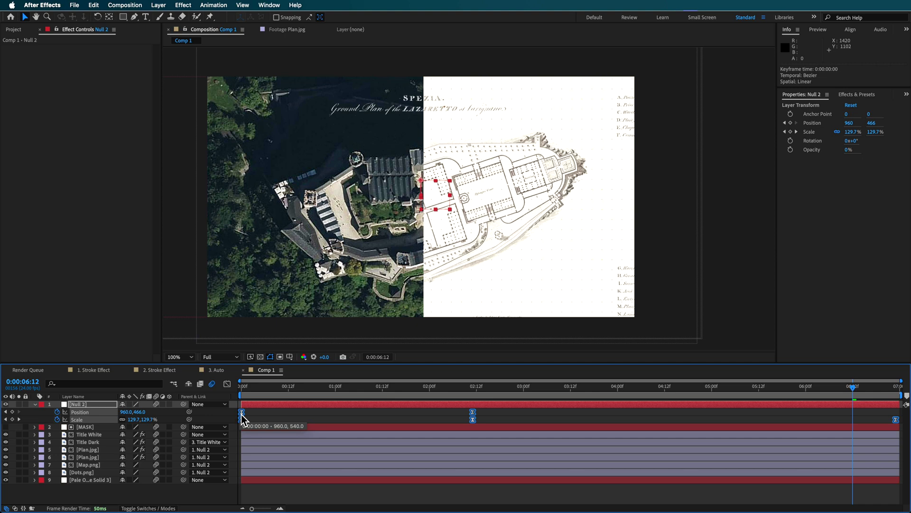
{"action": "right_click", "coordinate": [242, 418]}
{"action": "left_click", "coordinate": [311, 475]}
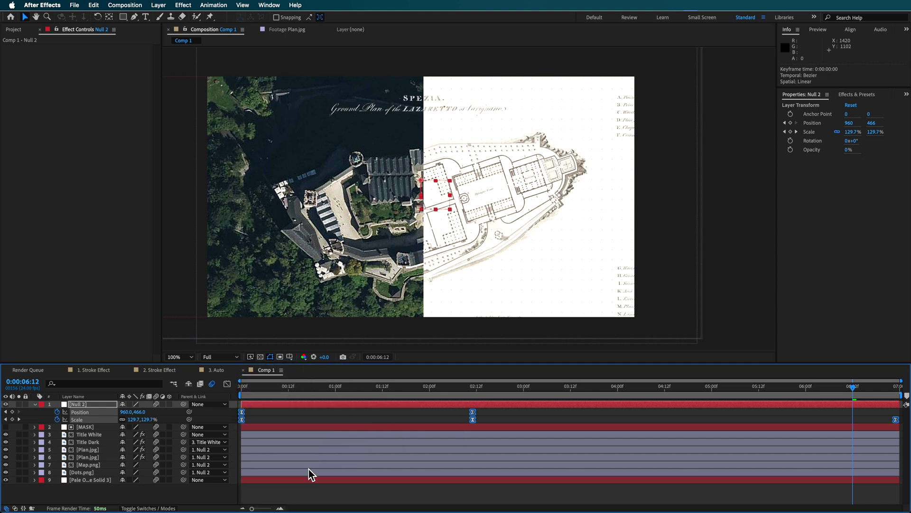
{"action": "left_click", "coordinate": [367, 221]}
{"action": "left_click", "coordinate": [371, 263]}
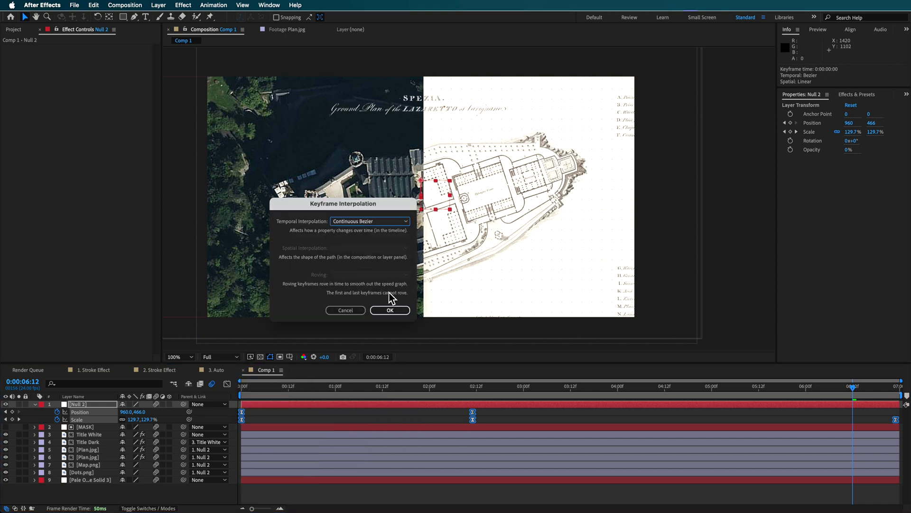
{"action": "left_click", "coordinate": [396, 310]}
Reshape the Position speed curve and raise the Scale speed at 02:12 to 1.83 %/sec.
{"action": "left_click", "coordinate": [227, 384]}
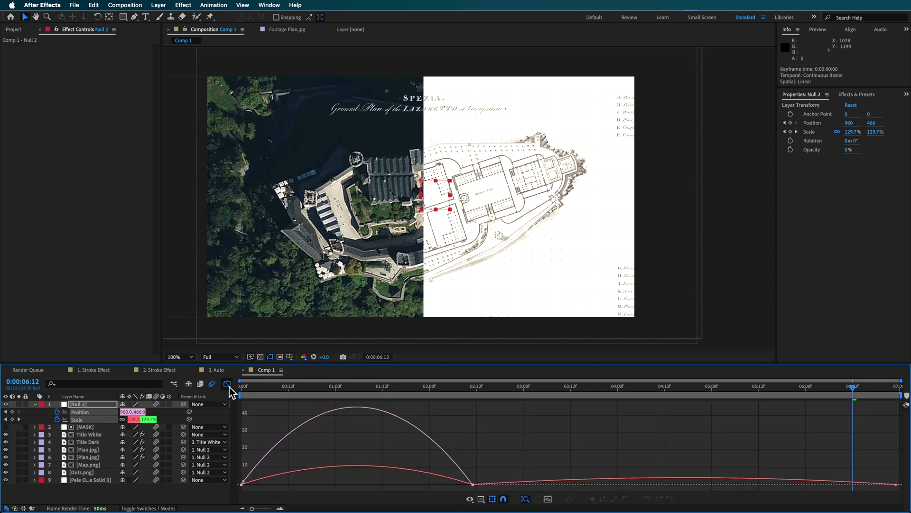
{"action": "left_click", "coordinate": [476, 492]}
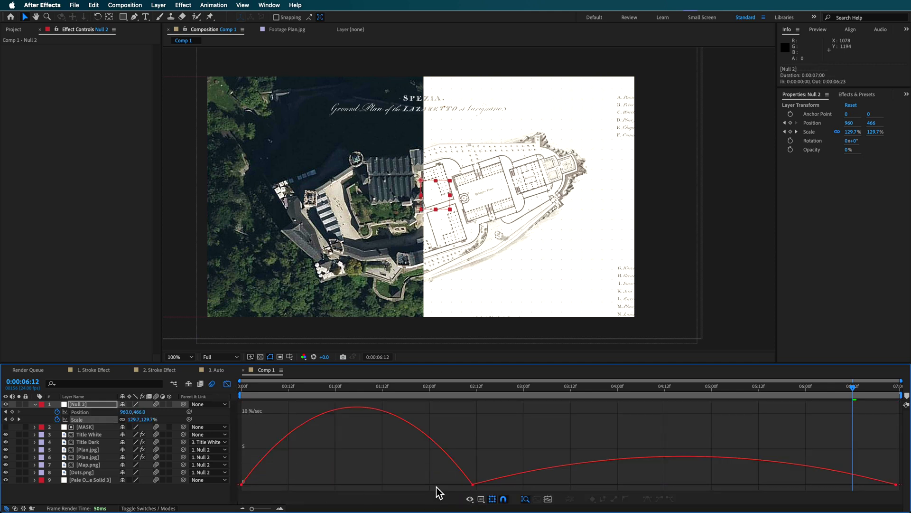
{"action": "left_click", "coordinate": [71, 412]}
{"action": "left_click", "coordinate": [472, 481]}
{"action": "left_click_drag", "start_coordinate": [437, 488], "coordinate": [409, 485]}
{"action": "left_click", "coordinate": [78, 419]}
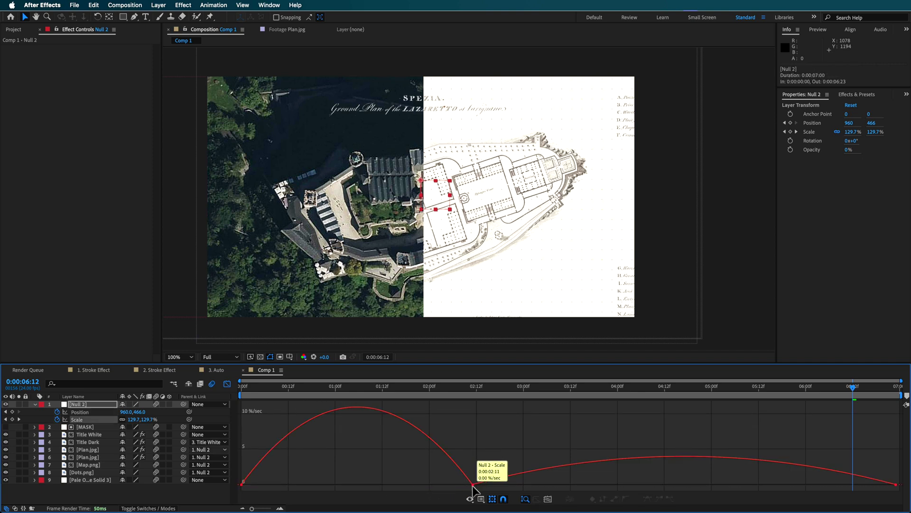
{"action": "left_click_drag", "start_coordinate": [473, 484], "coordinate": [473, 472]}
Preview the zoom and plan reveal from near the start, back in the layer-bar view.
{"action": "left_click", "coordinate": [254, 395]}
{"action": "key", "text": "space"}
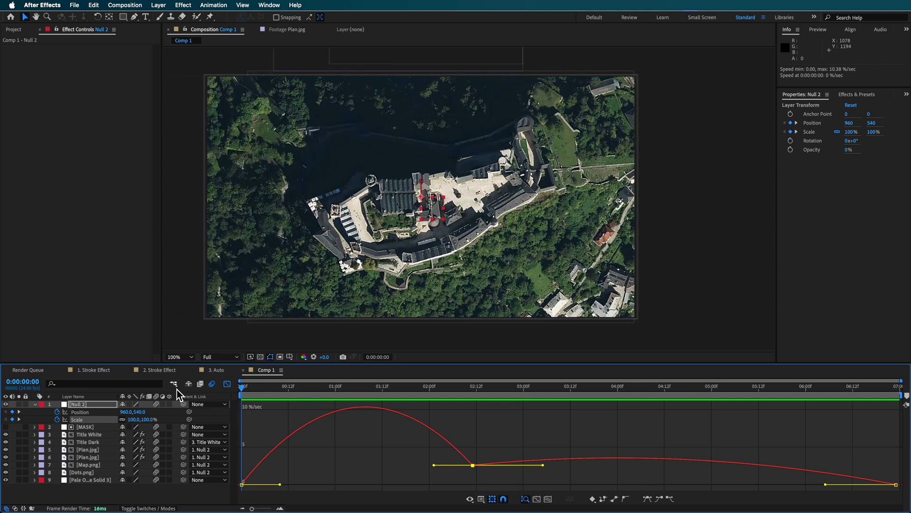
{"action": "left_click", "coordinate": [227, 384]}
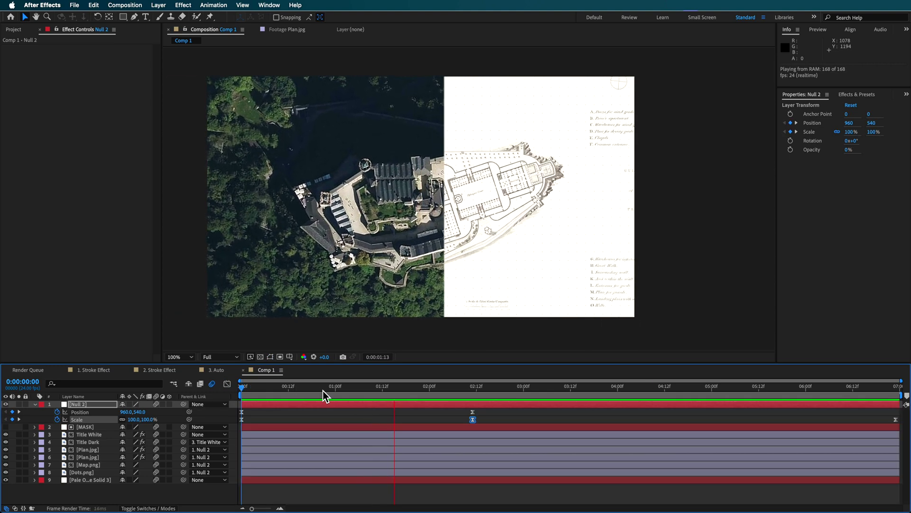
{"action": "key", "text": "space"}
Scale Null 2 to 86%, then give Map.png a Motion Tile of 170 by 190 with mirrored edges.
{"action": "left_click_drag", "start_coordinate": [445, 219], "coordinate": [441, 217]}
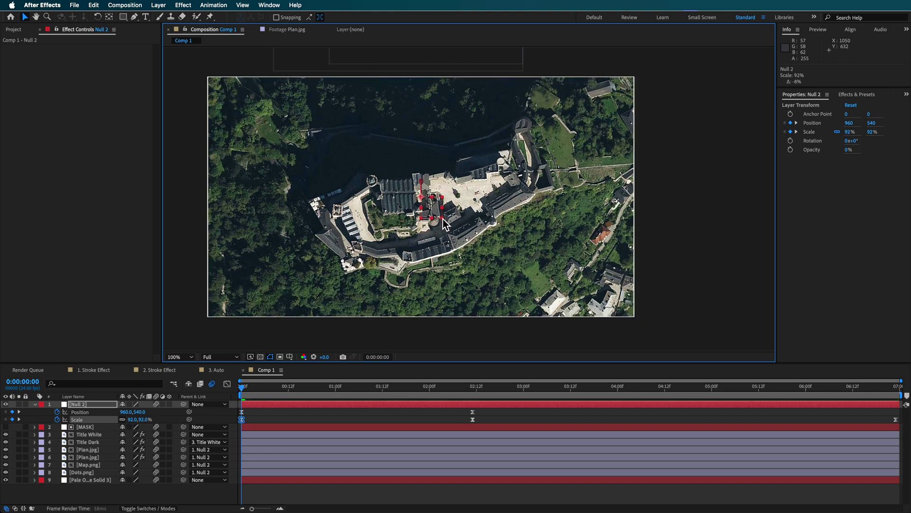
{"action": "left_click", "coordinate": [95, 465]}
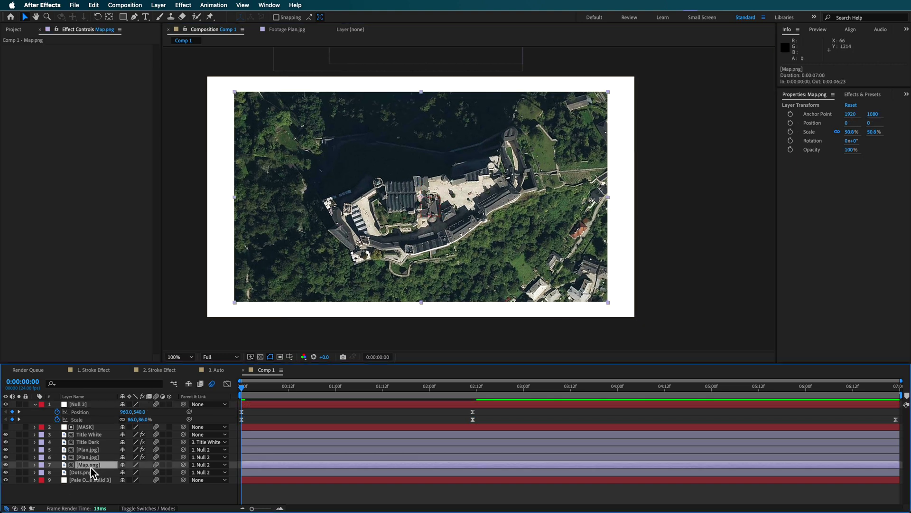
{"action": "left_click", "coordinate": [295, 6]}
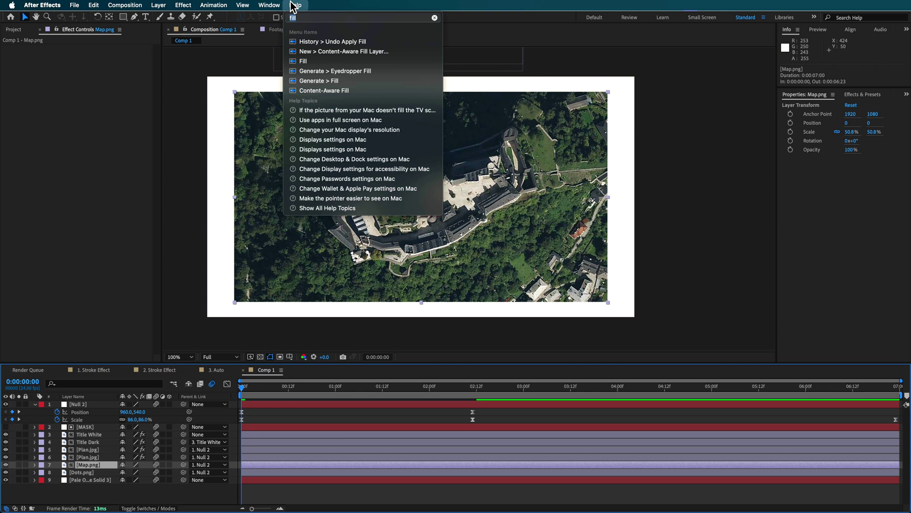
{"action": "type", "text": "tile"}
{"action": "left_click", "coordinate": [325, 52]}
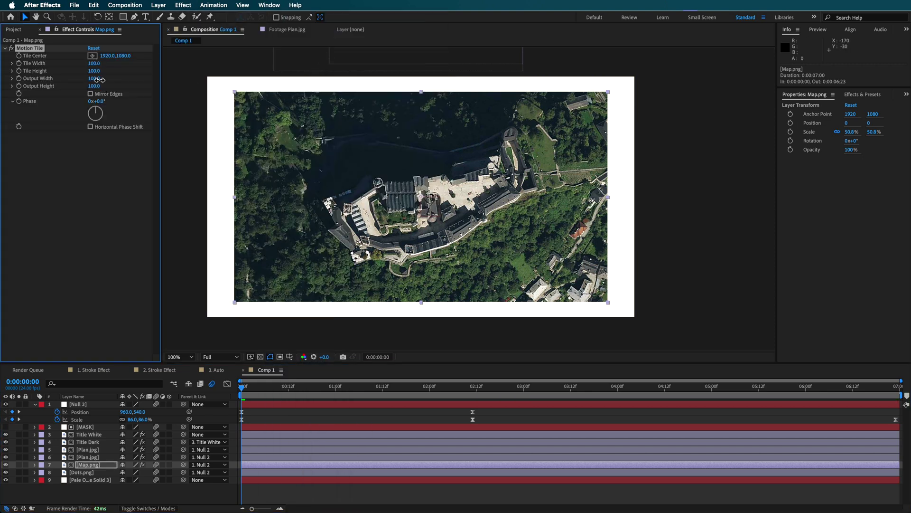
{"action": "mouse_move", "coordinate": [98, 80]}
{"action": "left_mouse_down"}
{"action": "mouse_move", "coordinate": [114, 79]}
{"action": "mouse_move", "coordinate": [102, 86]}
{"action": "left_mouse_up"}
{"action": "left_click", "coordinate": [91, 94]}
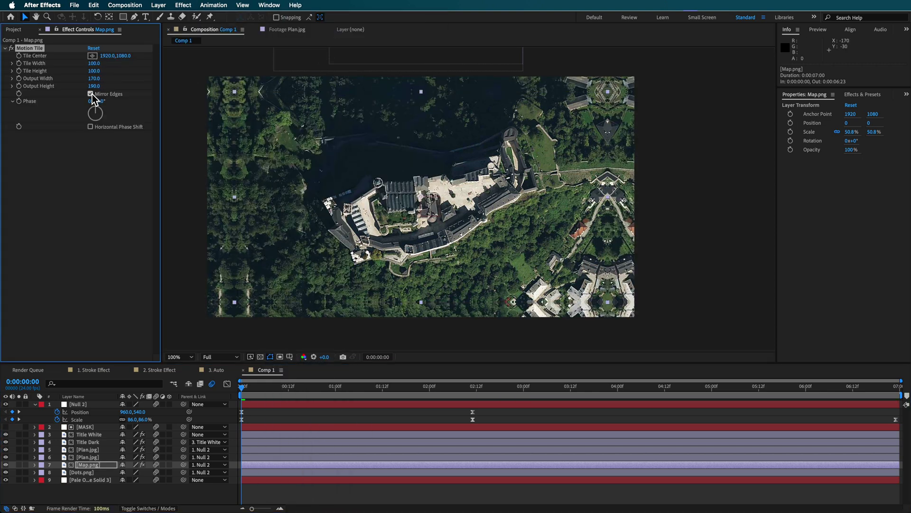
Preview the tiled animation, then return to frame 6.
{"action": "key", "text": "space"}
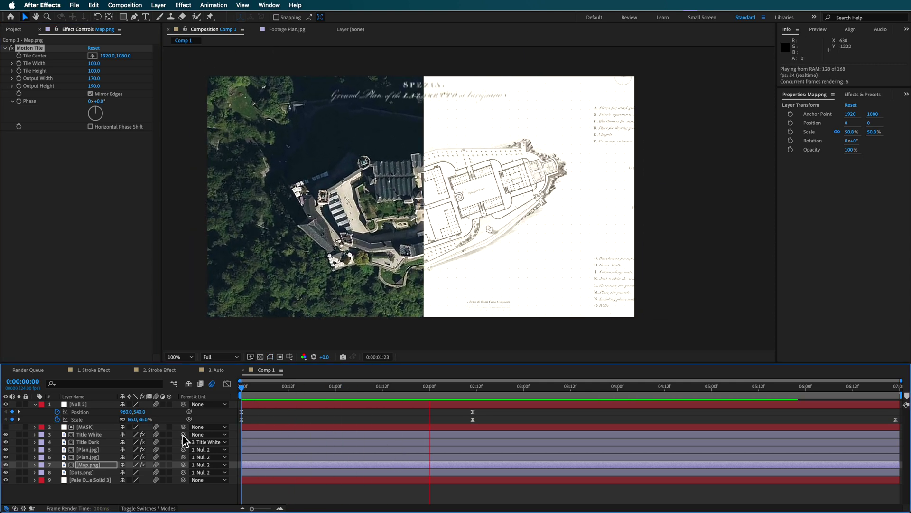
{"action": "key", "text": "space"}
{"action": "left_click_drag", "start_coordinate": [429, 393], "coordinate": [266, 393]}
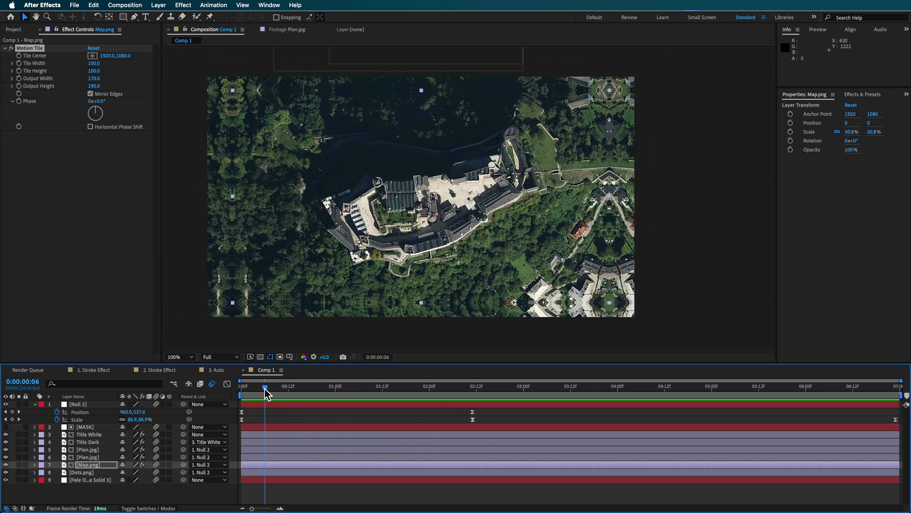
{"action": "left_click", "coordinate": [90, 370]}
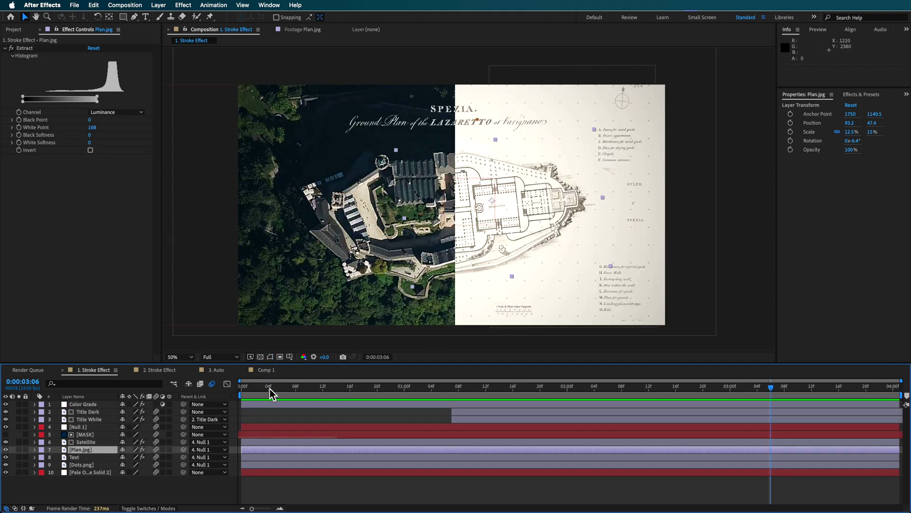
{"action": "left_click_drag", "start_coordinate": [270, 392], "coordinate": [358, 403]}
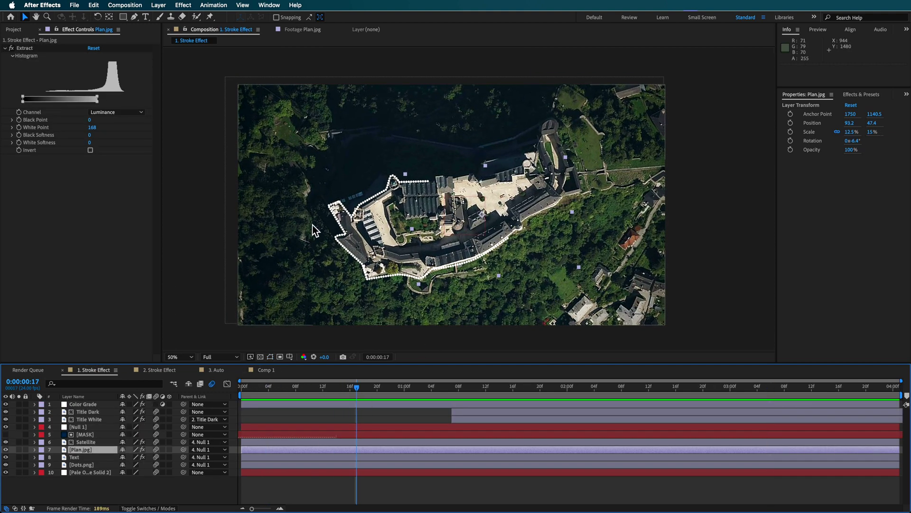
{"action": "left_click", "coordinate": [265, 370]}
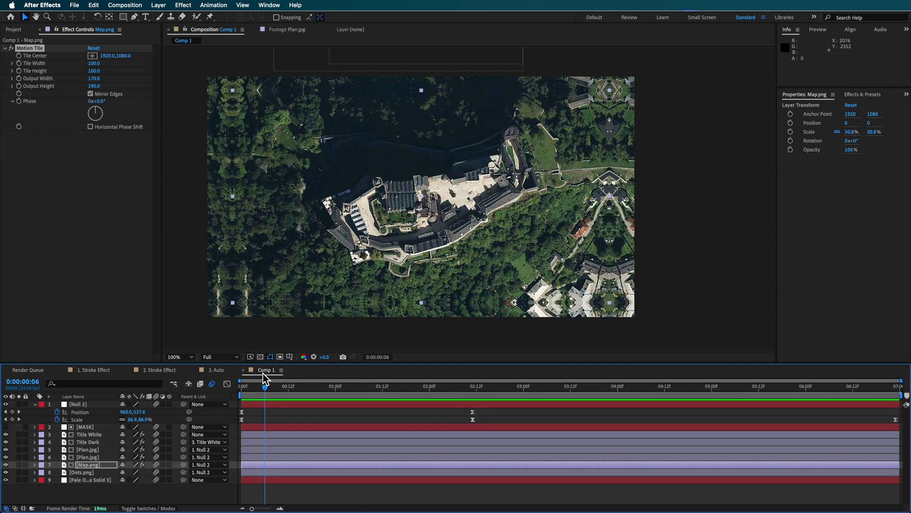
{"action": "left_click", "coordinate": [92, 489]}
Use the Pen tool on Map.png to place mask points around the castle's walls.
{"action": "left_click", "coordinate": [86, 464]}
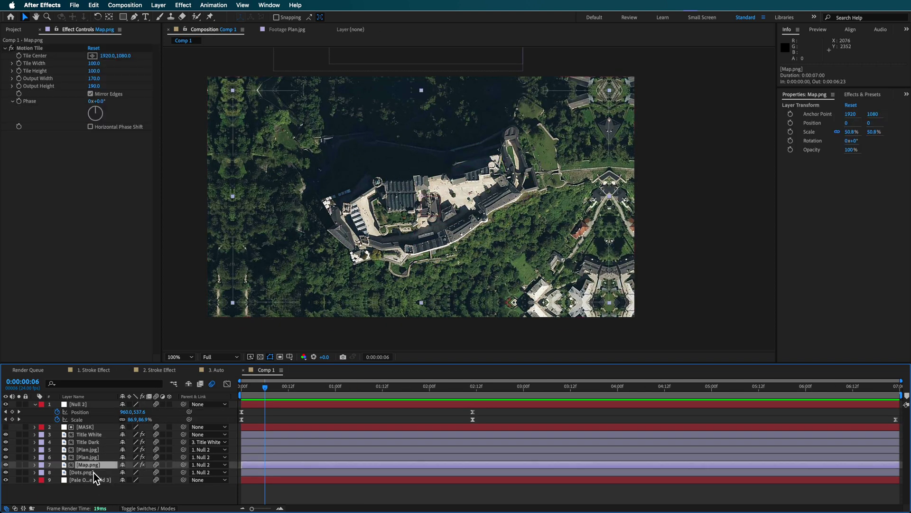
{"action": "left_click", "coordinate": [135, 18]}
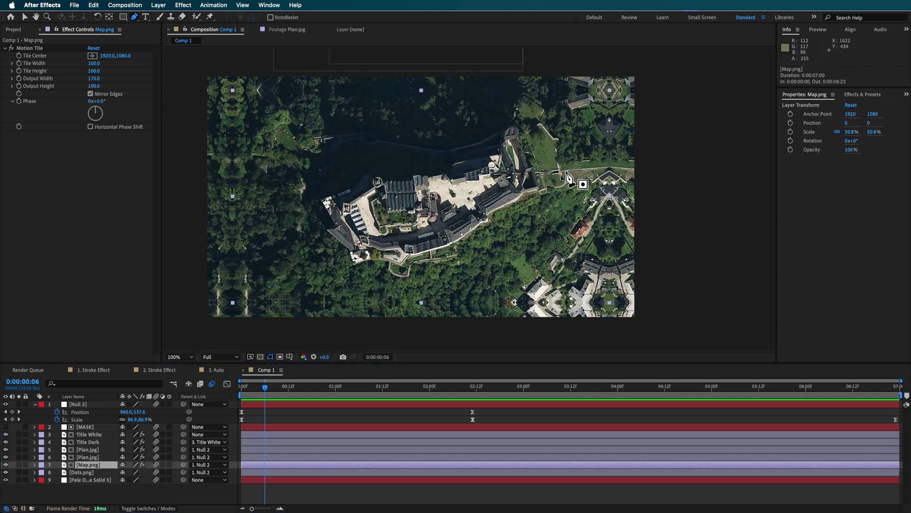
{"action": "left_click", "coordinate": [504, 137]}
{"action": "left_click", "coordinate": [493, 157]}
{"action": "left_click", "coordinate": [467, 174]}
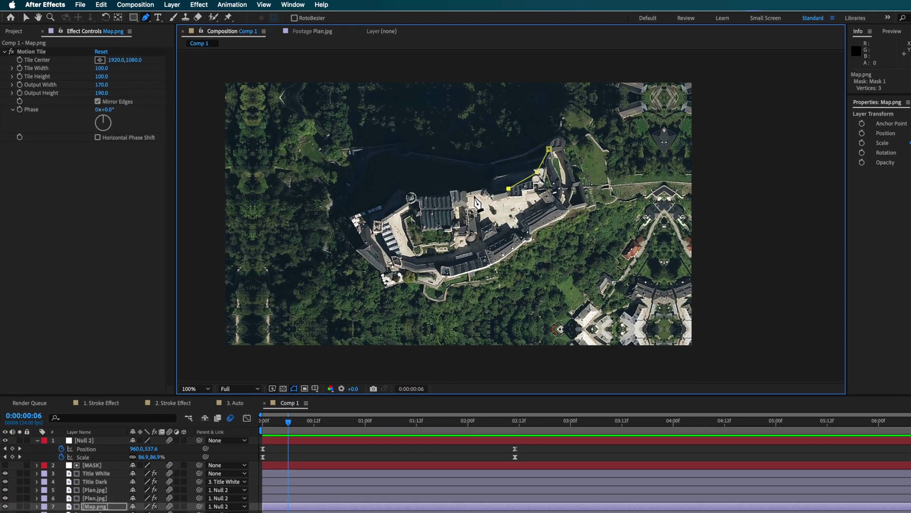
{"action": "left_click_drag", "start_coordinate": [433, 176], "coordinate": [422, 177]}
{"action": "left_click", "coordinate": [471, 205]}
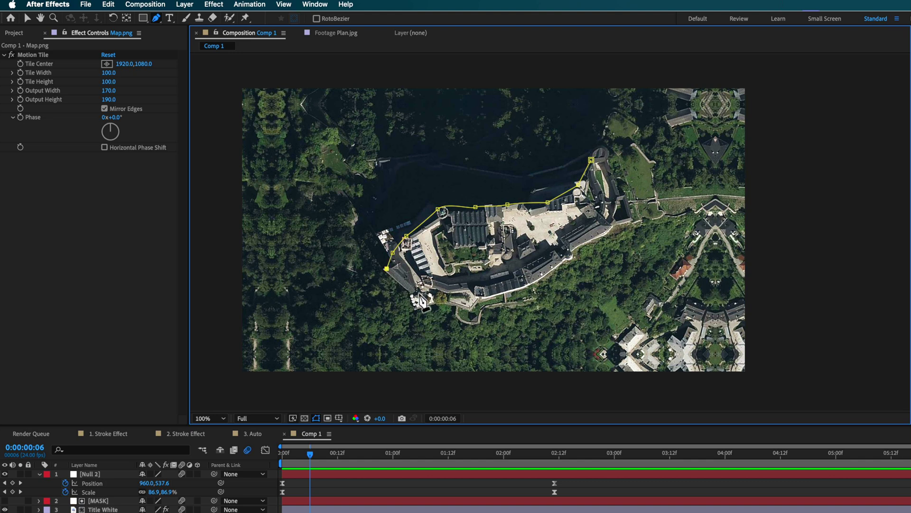
{"action": "left_click", "coordinate": [460, 304]}
{"action": "left_click_drag", "start_coordinate": [513, 290], "coordinate": [533, 281]}
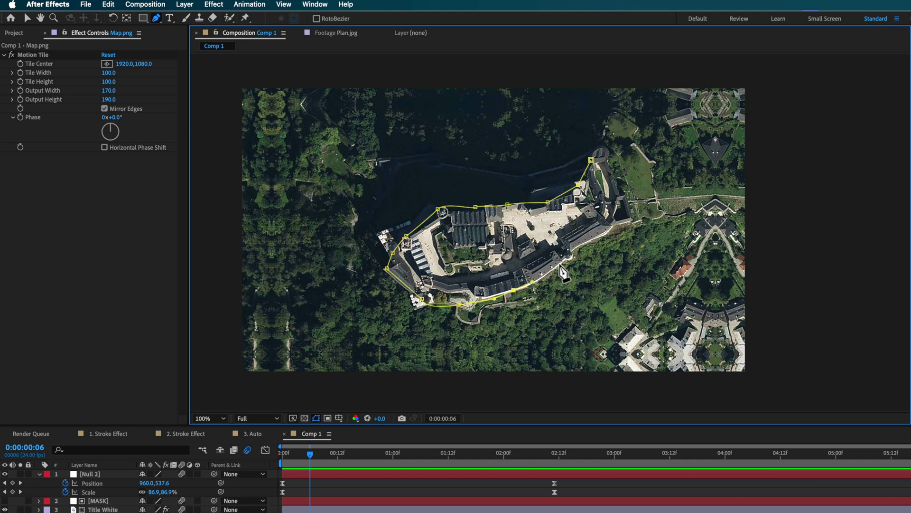
{"action": "left_click", "coordinate": [620, 198]}
{"action": "left_click", "coordinate": [609, 166]}
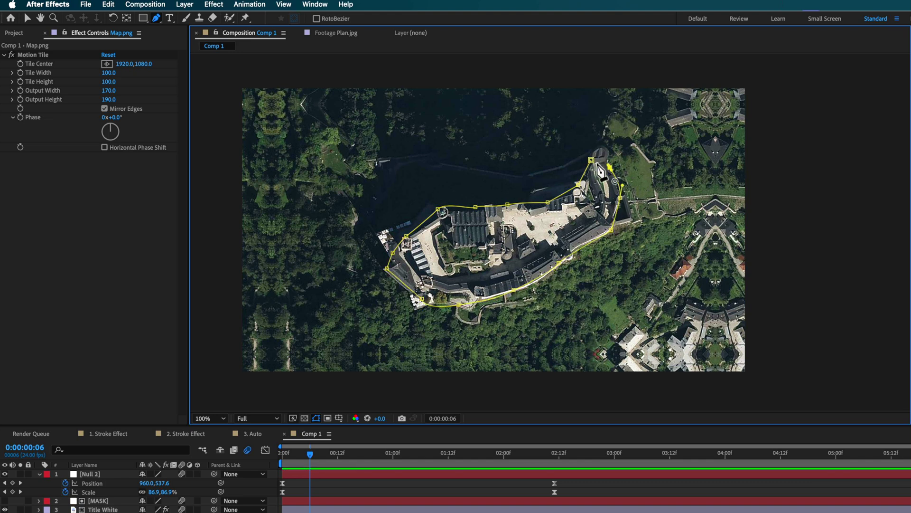
Close the castle mask and set Mask 1's mode to None so the whole map shows.
{"action": "left_click", "coordinate": [589, 161]}
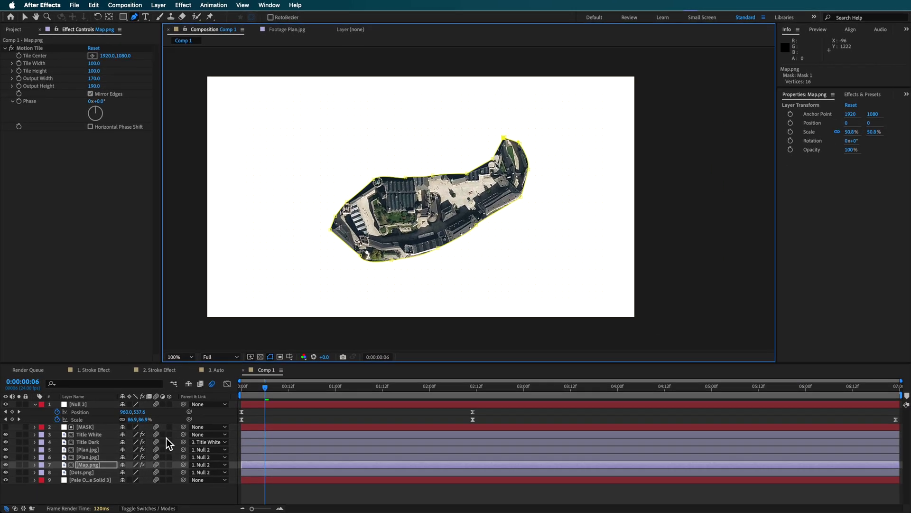
{"action": "left_click", "coordinate": [35, 464]}
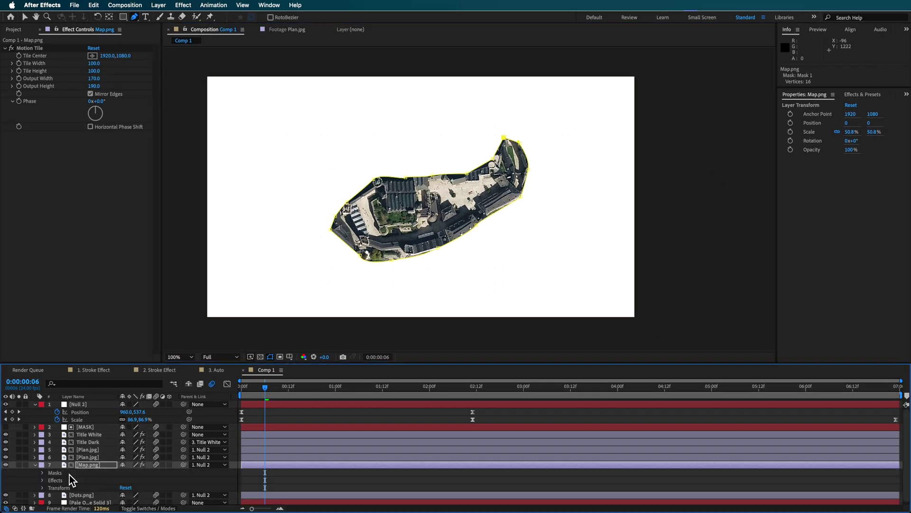
{"action": "left_click", "coordinate": [42, 472]}
{"action": "left_click", "coordinate": [125, 480]}
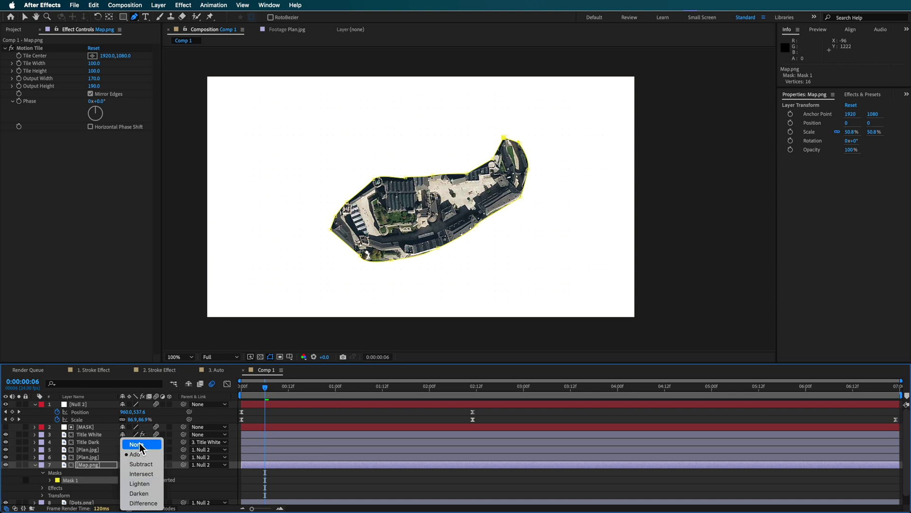
{"action": "left_click", "coordinate": [140, 446]}
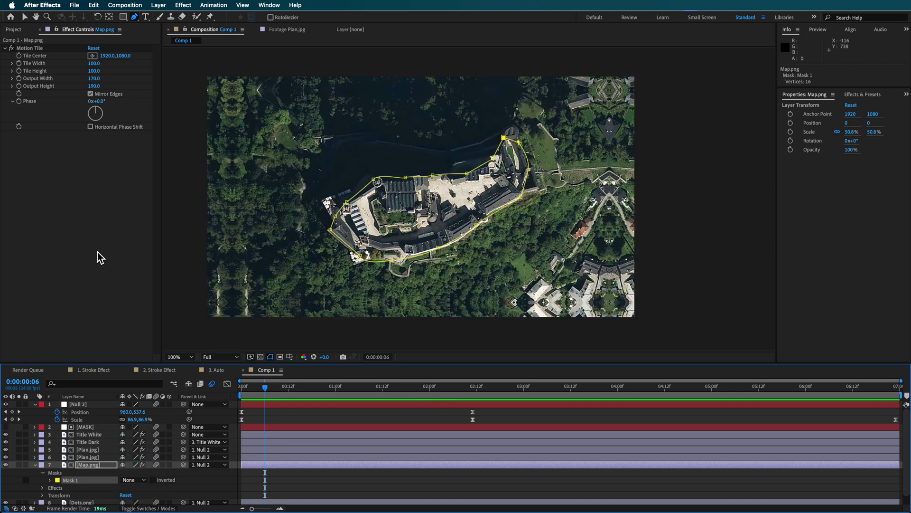
Add a Stroke effect to Map.png with brush size 9.7 and 100% spacing for dots.
{"action": "left_click", "coordinate": [295, 5]}
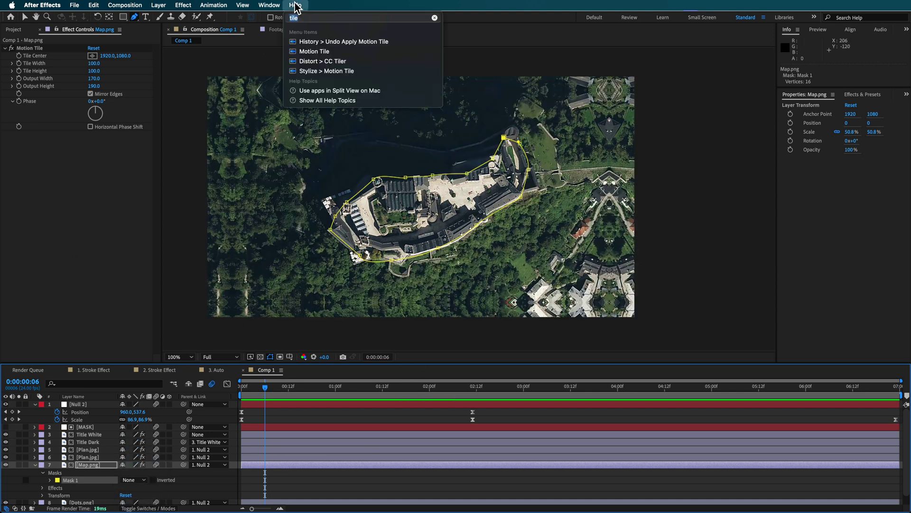
{"action": "type", "text": "stroke"}
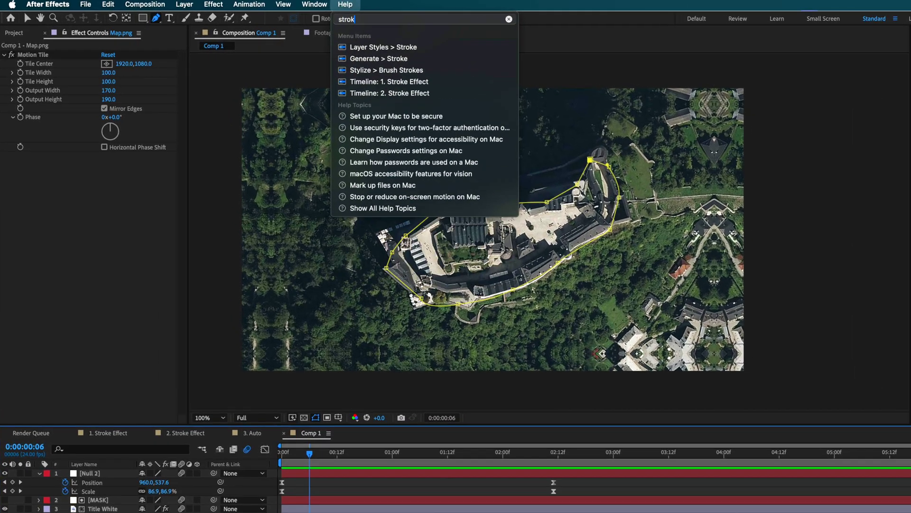
{"action": "left_click", "coordinate": [379, 59]}
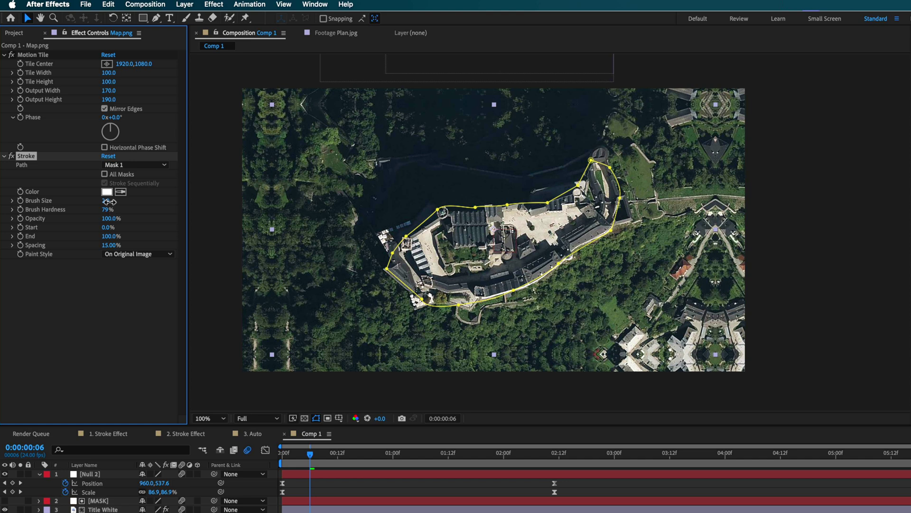
{"action": "left_click_drag", "start_coordinate": [117, 203], "coordinate": [145, 205]}
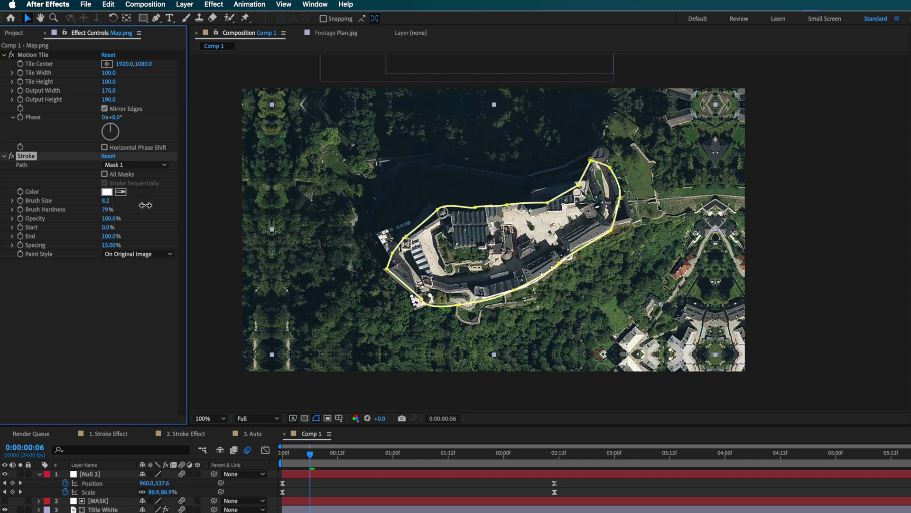
{"action": "left_click", "coordinate": [316, 417]}
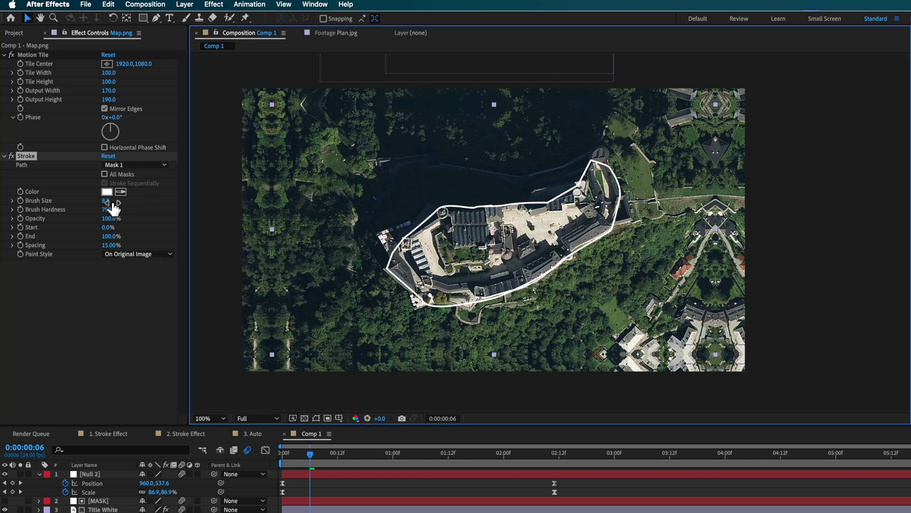
{"action": "left_click_drag", "start_coordinate": [114, 205], "coordinate": [117, 203]}
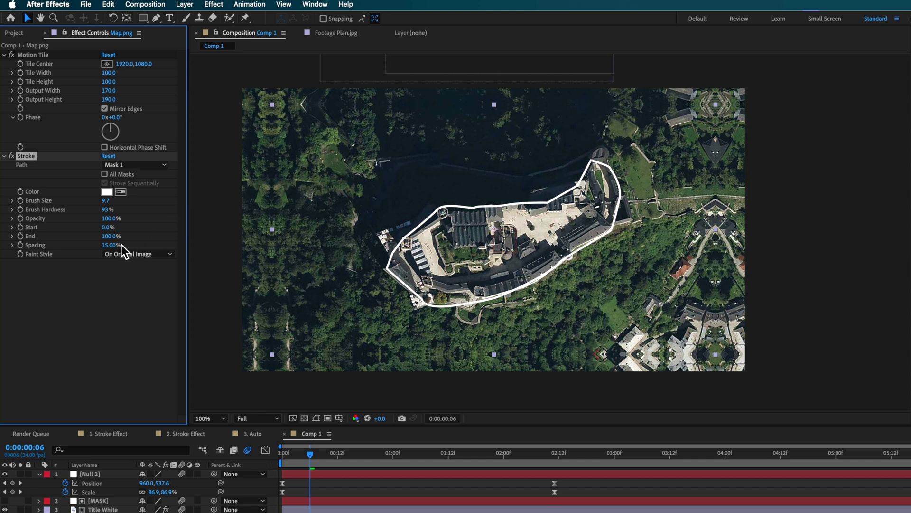
{"action": "right_click", "coordinate": [181, 251]}
{"action": "left_click", "coordinate": [122, 279]}
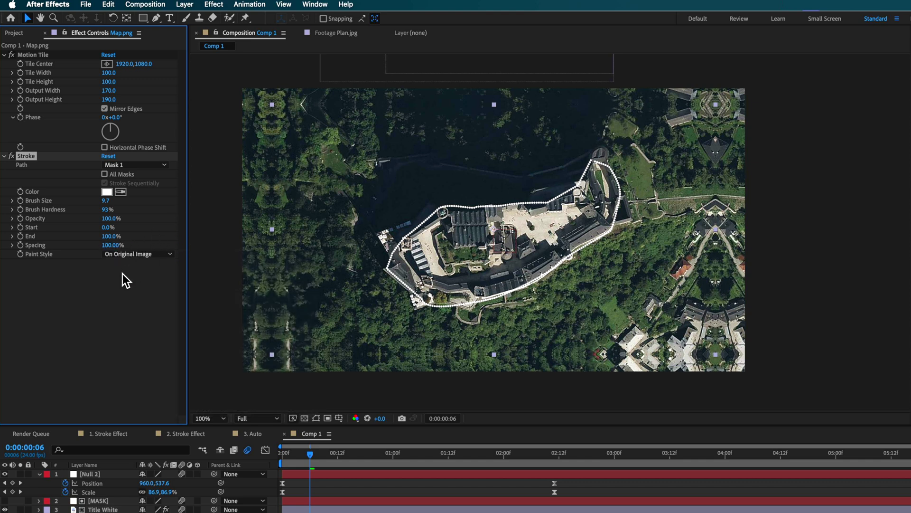
At frame 1, set stroke size 13.1 and keyframe Start and End, with End at 0%.
{"action": "left_click_drag", "start_coordinate": [315, 461], "coordinate": [292, 455]}
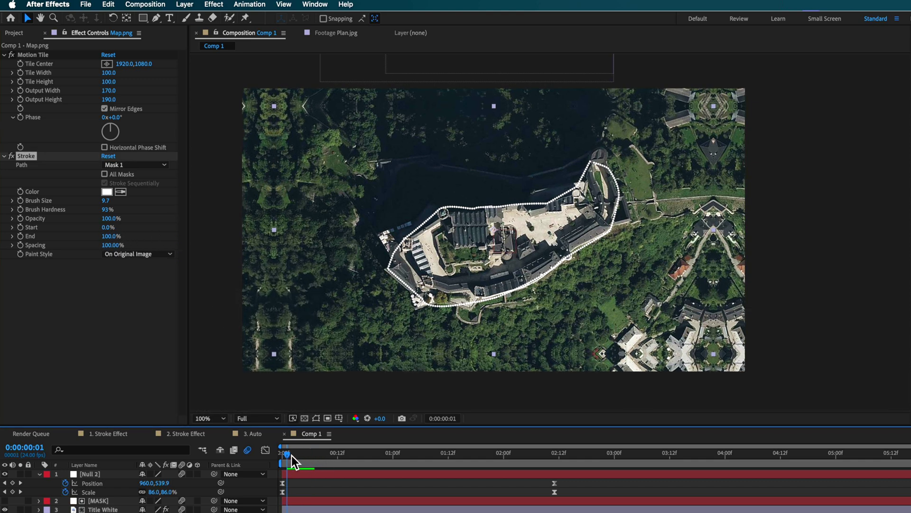
{"action": "left_click_drag", "start_coordinate": [115, 204], "coordinate": [127, 203]}
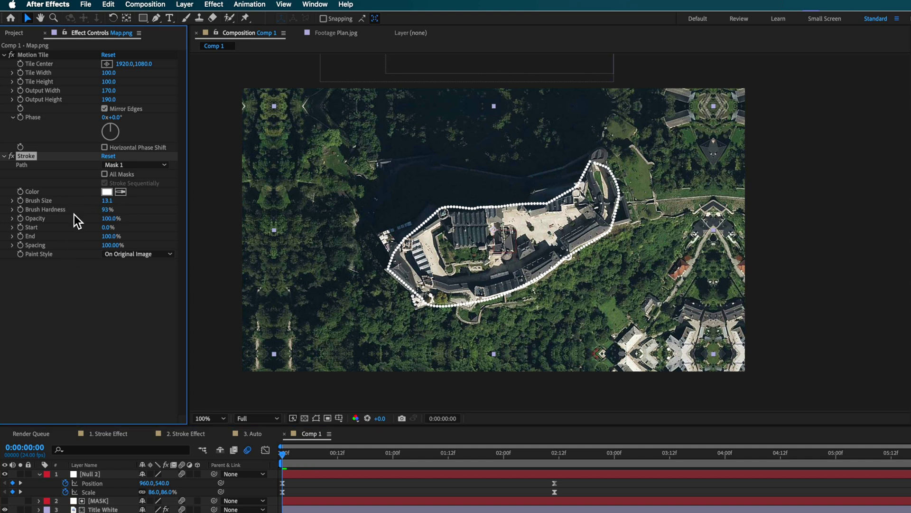
{"action": "left_click", "coordinate": [21, 237]}
{"action": "left_click", "coordinate": [20, 227]}
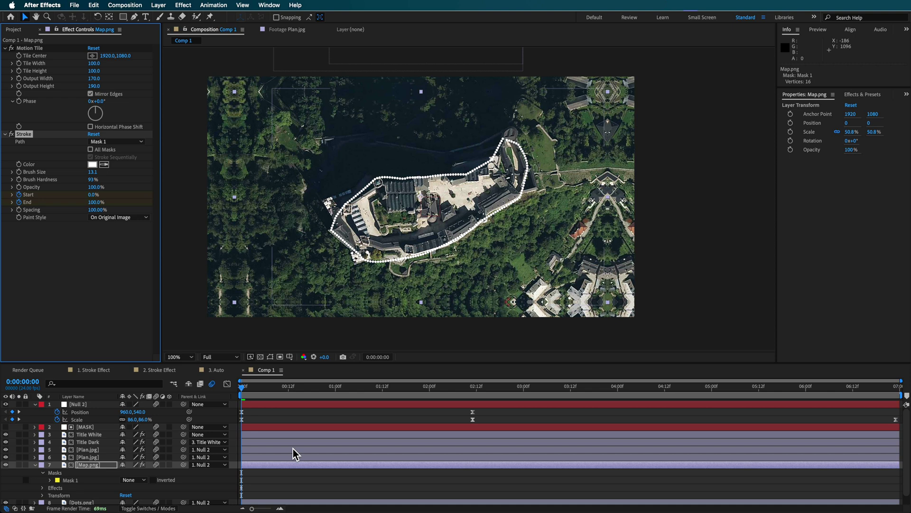
{"action": "key", "text": "u"}
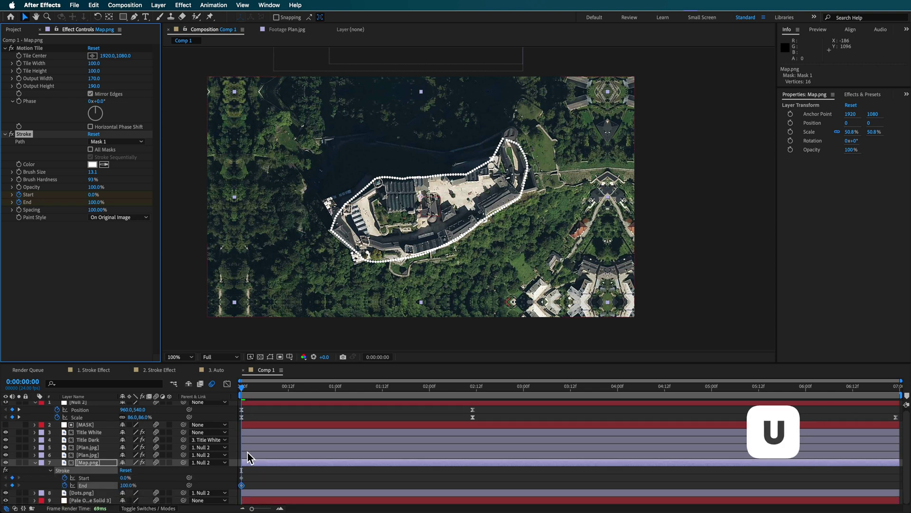
{"action": "left_click_drag", "start_coordinate": [242, 478], "coordinate": [285, 478]}
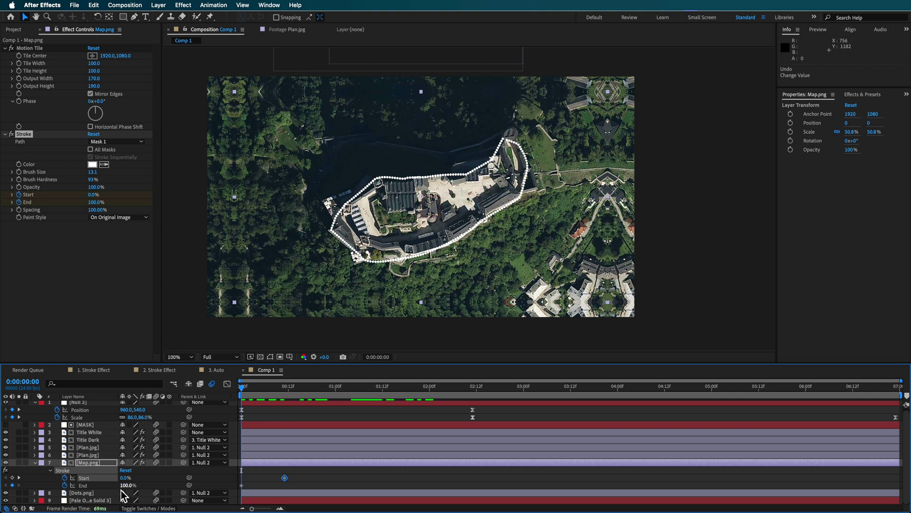
{"action": "left_click_drag", "start_coordinate": [125, 486], "coordinate": [52, 484]}
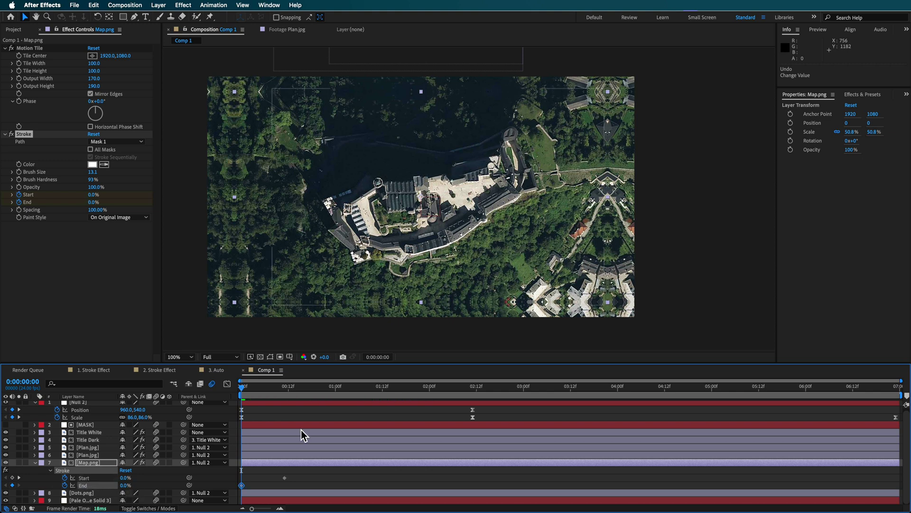
Keyframe End to 100% at 0:00:01:11 and raise Start near 1:19 so the outline retracts.
{"action": "left_click_drag", "start_coordinate": [243, 393], "coordinate": [378, 399]}
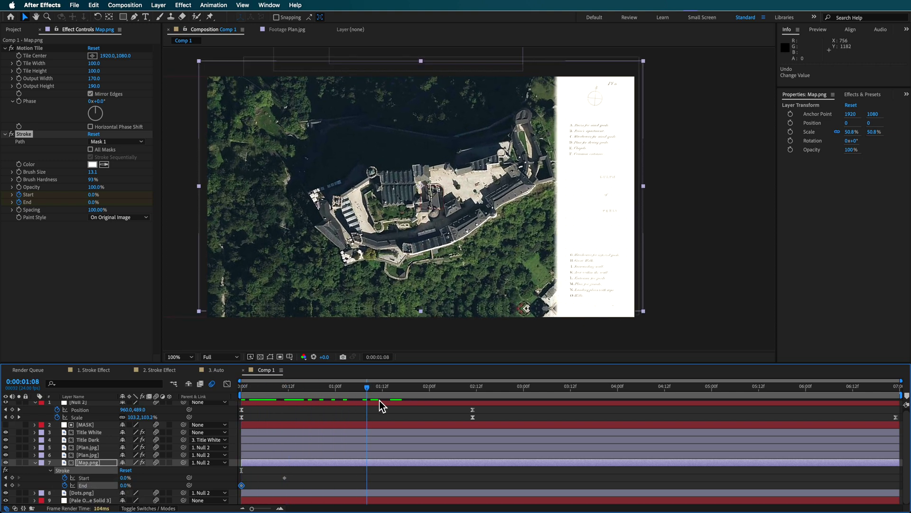
{"action": "left_click", "coordinate": [12, 485]}
{"action": "left_click_drag", "start_coordinate": [125, 485], "coordinate": [185, 489]}
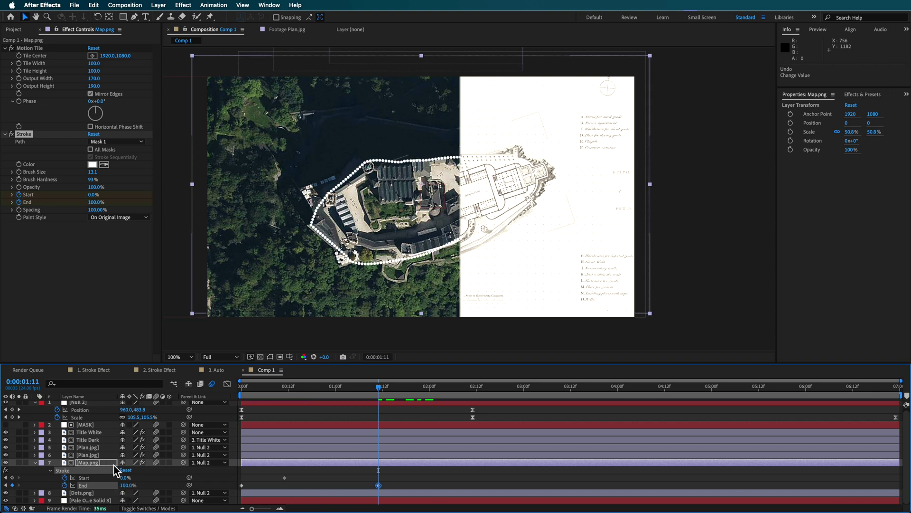
{"action": "left_click_drag", "start_coordinate": [126, 478], "coordinate": [161, 480]}
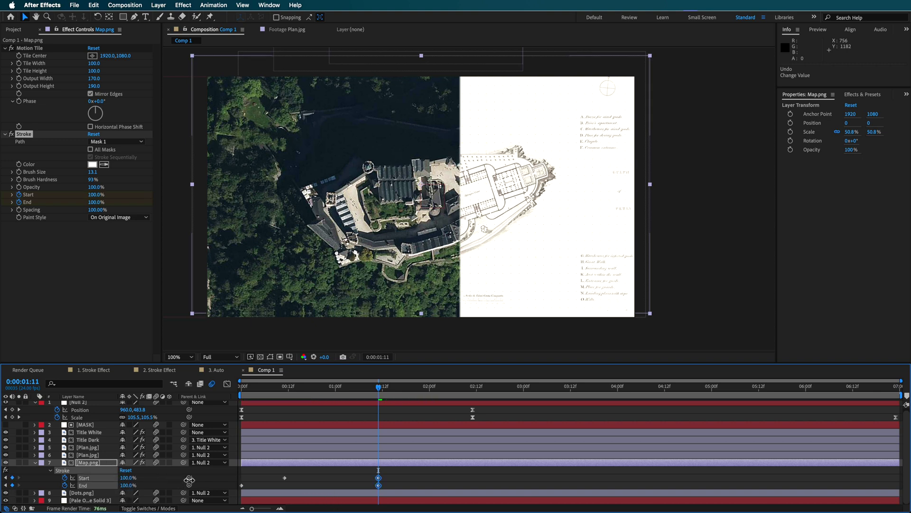
{"action": "left_click_drag", "start_coordinate": [379, 477], "coordinate": [426, 479]}
{"action": "mouse_move", "coordinate": [347, 394]}
{"action": "left_mouse_down"}
{"action": "mouse_move", "coordinate": [255, 398]}
{"action": "mouse_move", "coordinate": [388, 411]}
{"action": "mouse_move", "coordinate": [405, 417]}
{"action": "mouse_move", "coordinate": [429, 455]}
{"action": "left_mouse_up"}
Nudge the MASK layer back to start at 0, save, and open 1. Stroke Effect.
{"action": "left_click", "coordinate": [386, 424]}
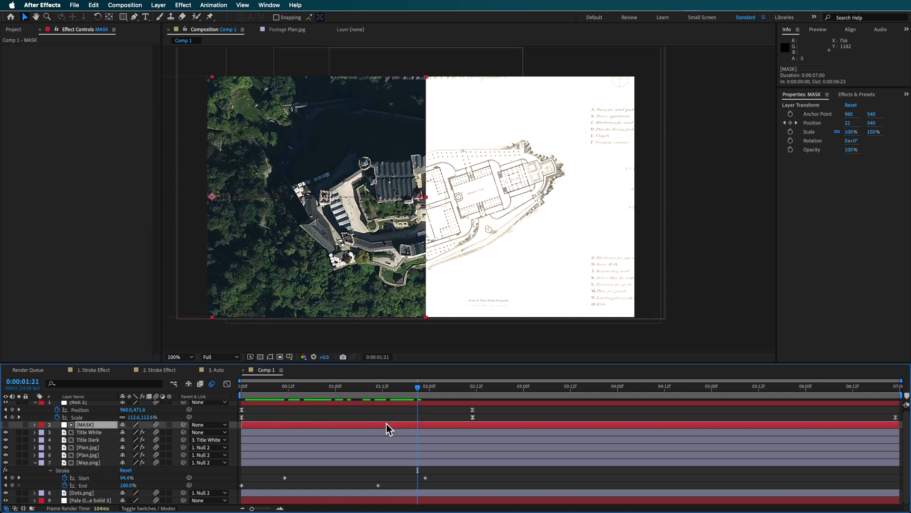
{"action": "left_click_drag", "start_coordinate": [356, 424], "coordinate": [480, 434]}
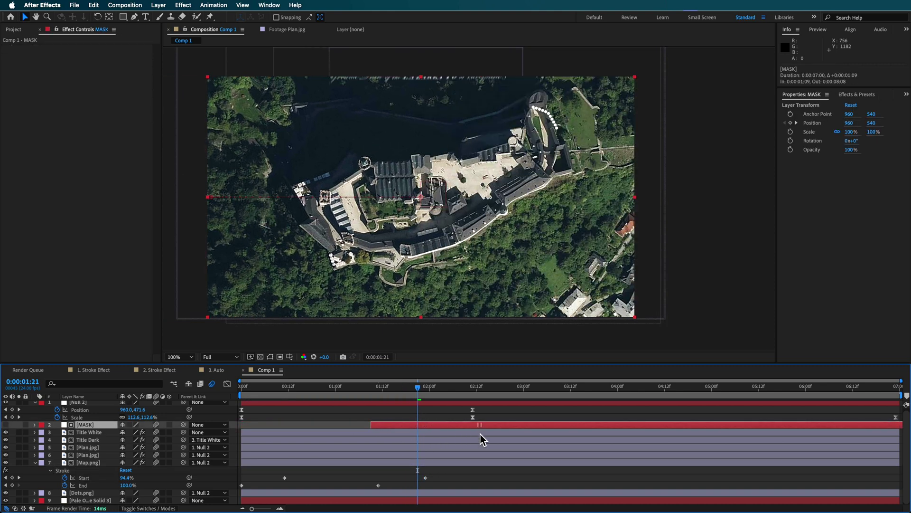
{"action": "left_click_drag", "start_coordinate": [307, 427], "coordinate": [252, 427]}
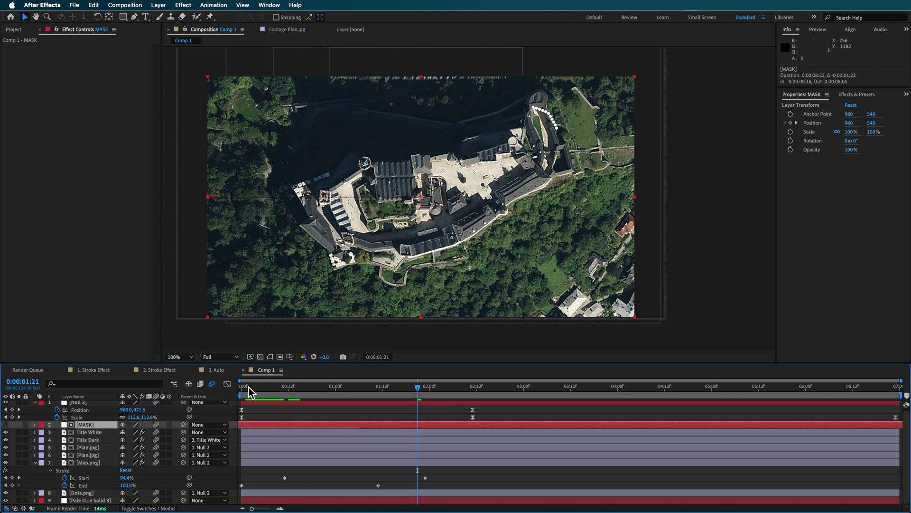
{"action": "key", "text": "Home"}
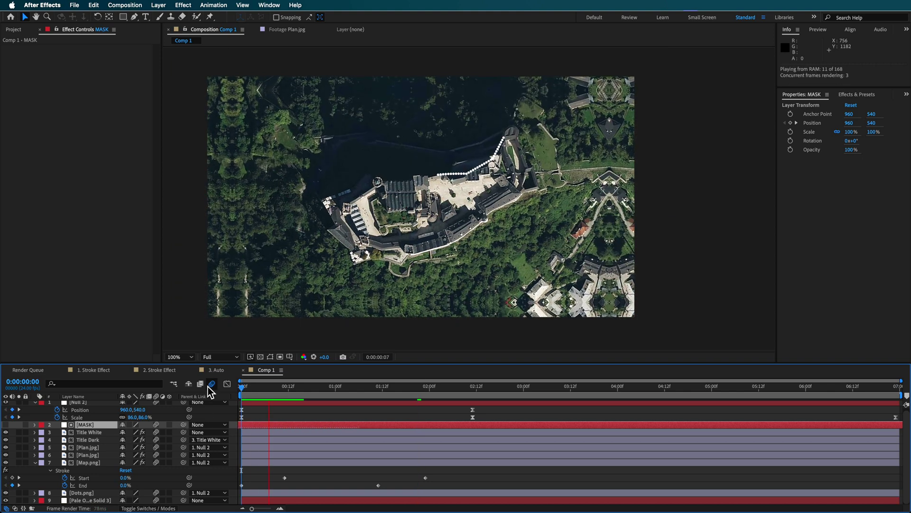
{"action": "key", "text": "super+s"}
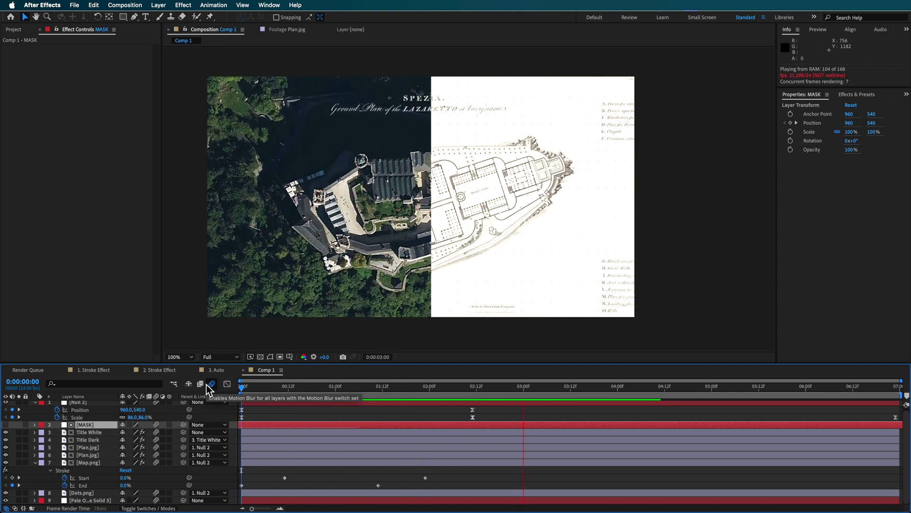
{"action": "left_click", "coordinate": [93, 369]}
Inspect the Color Grade layer's Lumetri Color and toggle CC Vignette to compare its look.
{"action": "left_click", "coordinate": [83, 404]}
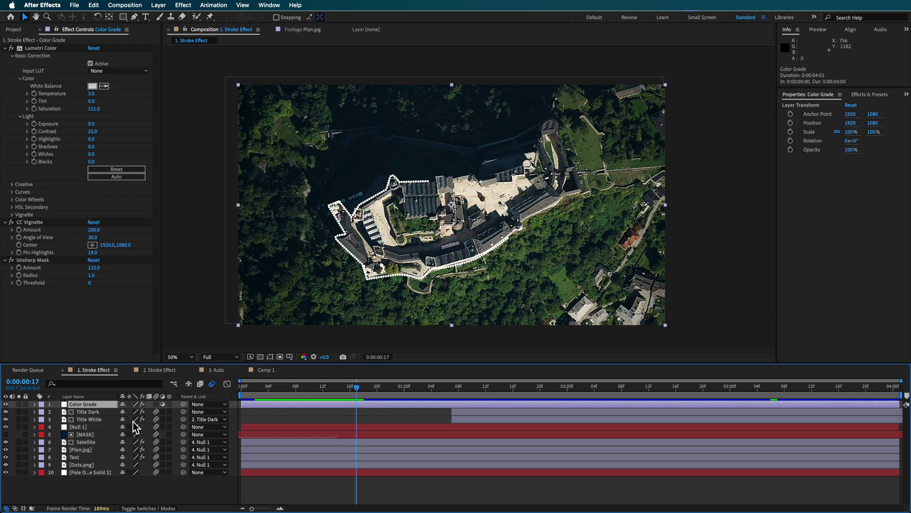
{"action": "right_click", "coordinate": [79, 492]}
{"action": "mouse_move", "coordinate": [123, 396]}
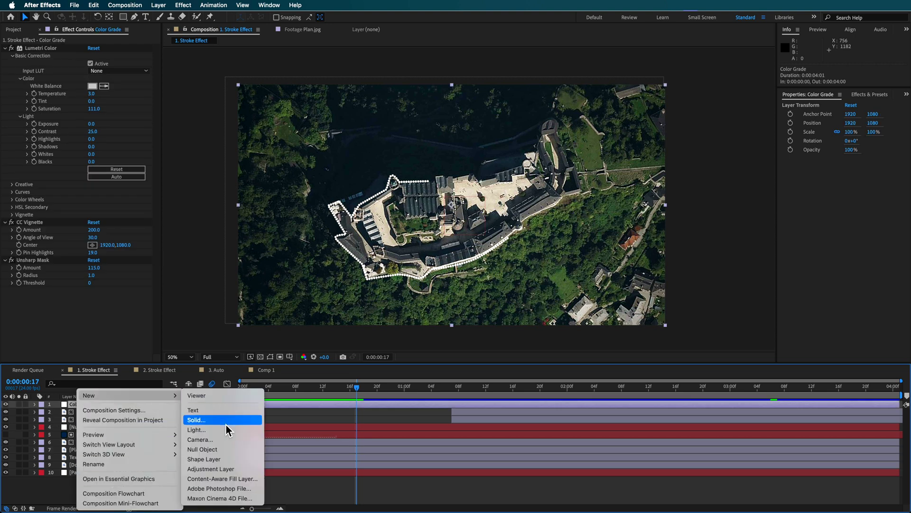
{"action": "left_click", "coordinate": [76, 424]}
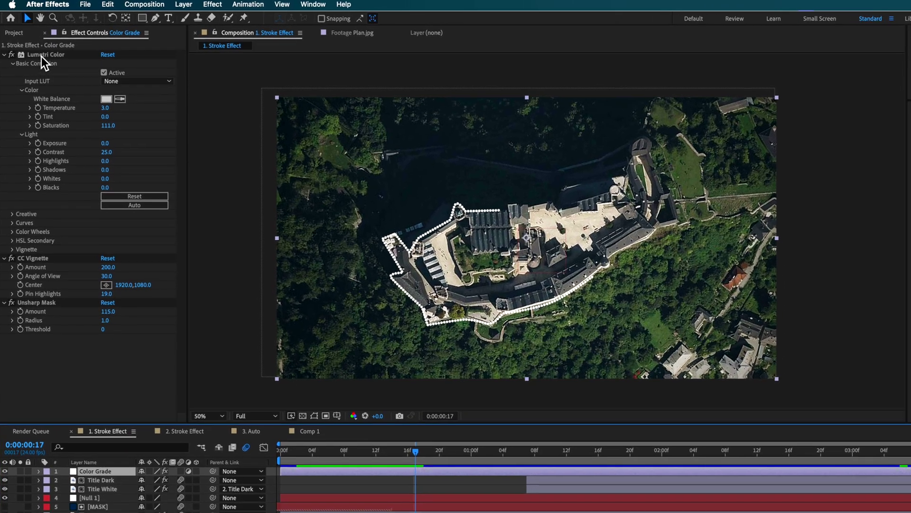
{"action": "left_click", "coordinate": [41, 50]}
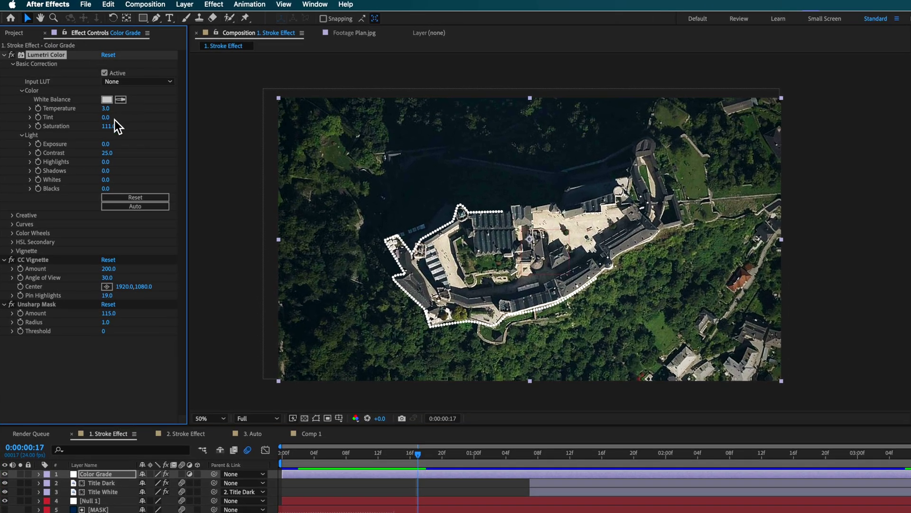
{"action": "left_click", "coordinate": [12, 260]}
{"action": "left_click", "coordinate": [11, 260]}
{"action": "left_click", "coordinate": [348, 5]}
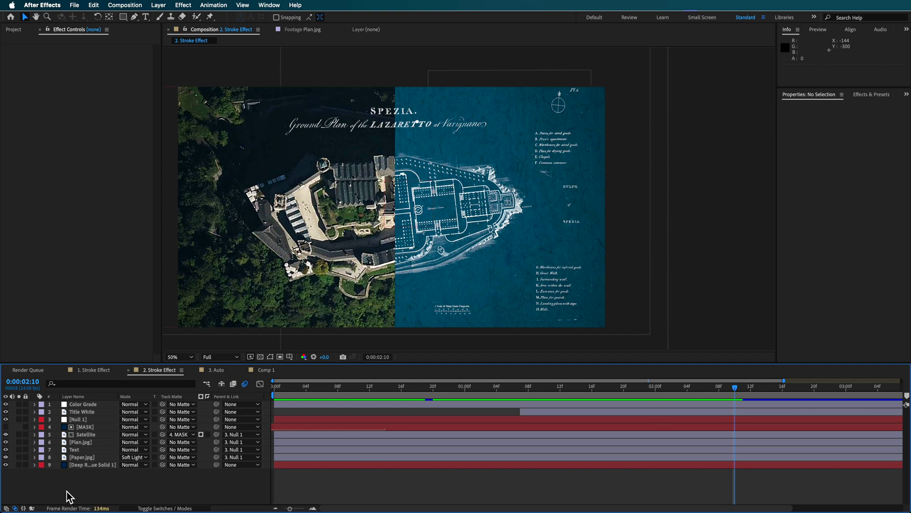
Toggle visibility of the Deep Royal Blue Solid and Paper.jpg layers to compare backgrounds.
{"action": "left_click", "coordinate": [85, 459]}
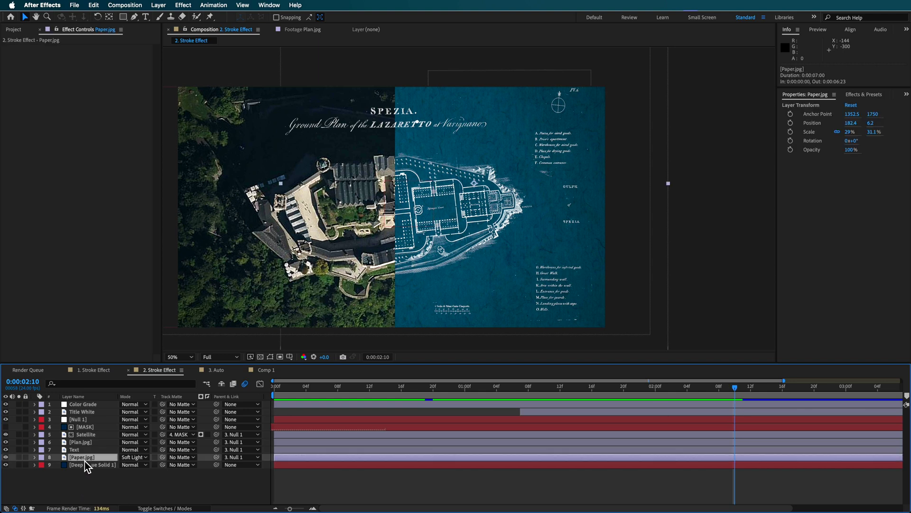
{"action": "left_click", "coordinate": [5, 465]}
{"action": "left_click", "coordinate": [5, 465]}
{"action": "left_click", "coordinate": [93, 465]}
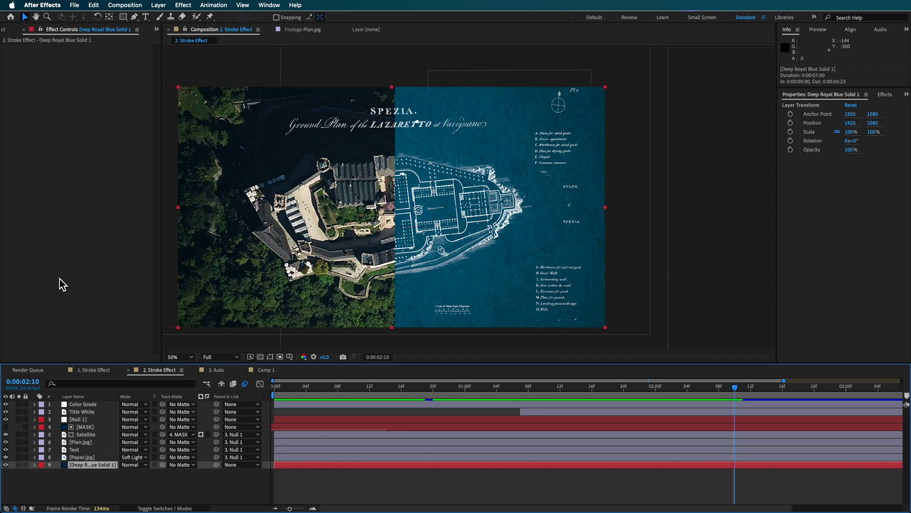
{"action": "left_click", "coordinate": [83, 458]}
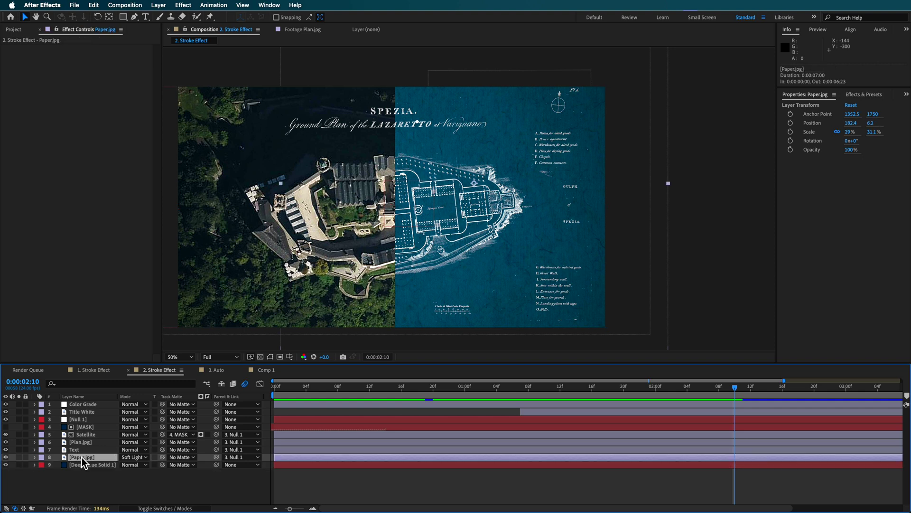
{"action": "left_click", "coordinate": [6, 457]}
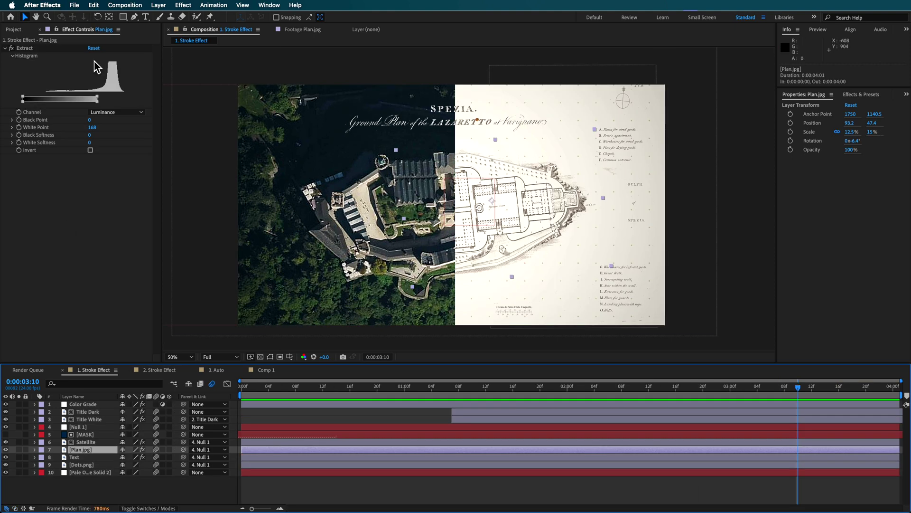
Apply a Fill effect to Plan.jpg and set its colour to white.
{"action": "left_click", "coordinate": [300, 6]}
{"action": "type", "text": "fill"}
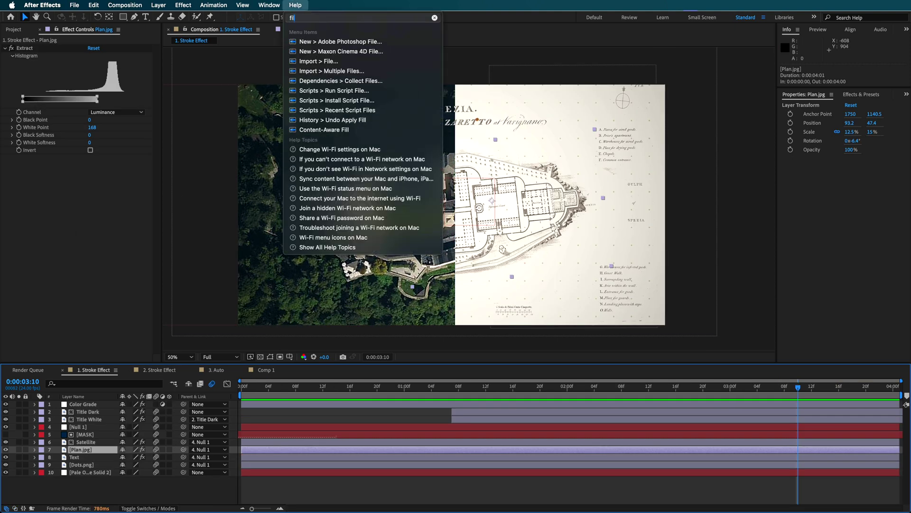
{"action": "key", "text": "Down"}
{"action": "key", "text": "Down"}
{"action": "key", "text": "Down"}
{"action": "key", "text": "Down"}
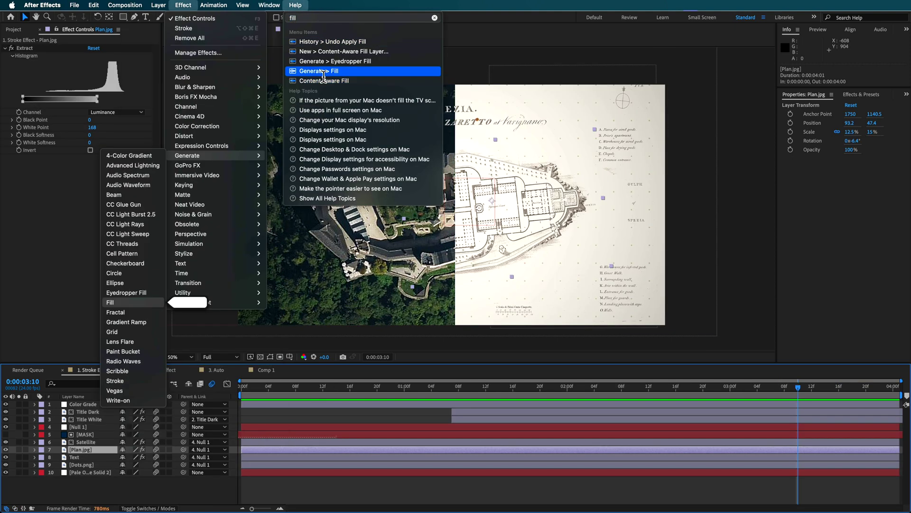
{"action": "key", "text": "Return"}
{"action": "left_click", "coordinate": [92, 180]}
{"action": "left_click", "coordinate": [39, 219]}
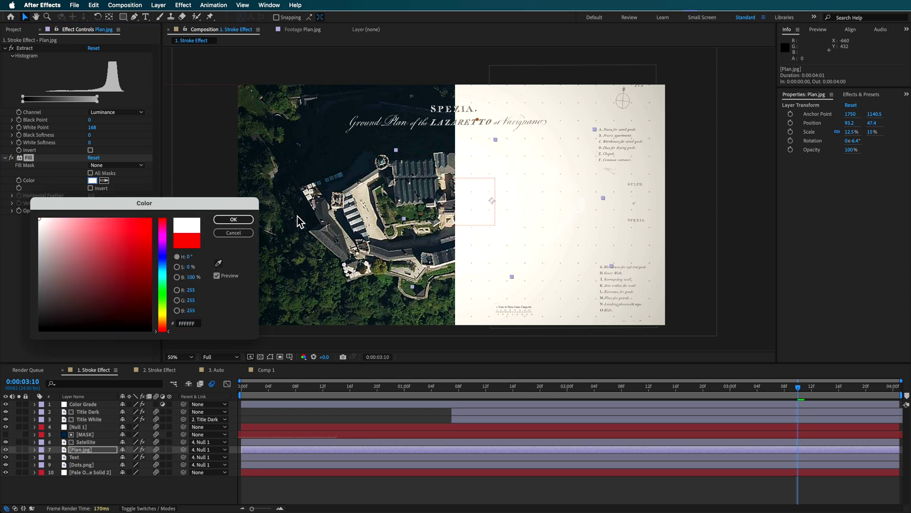
{"action": "left_click", "coordinate": [233, 220]}
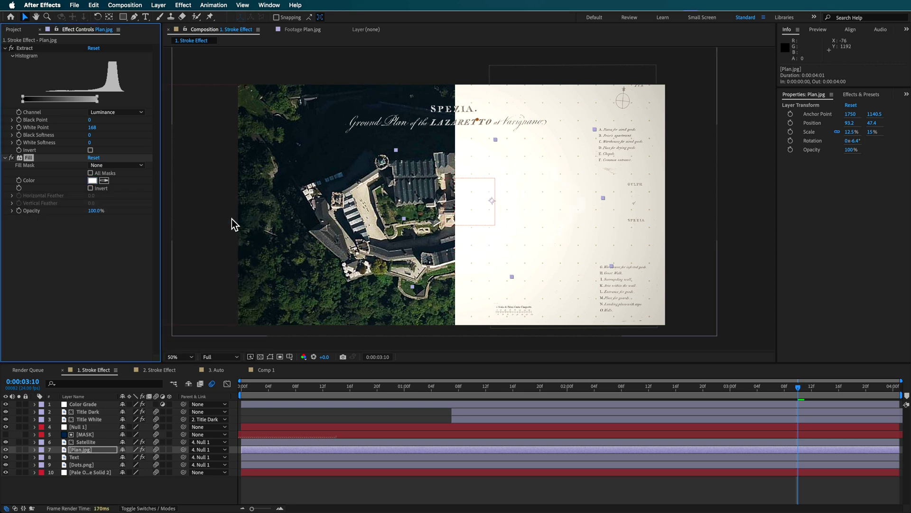
Undo the white fill and remove the Fill effect, then go to 2. Stroke Effect.
{"action": "key", "text": "super+z"}
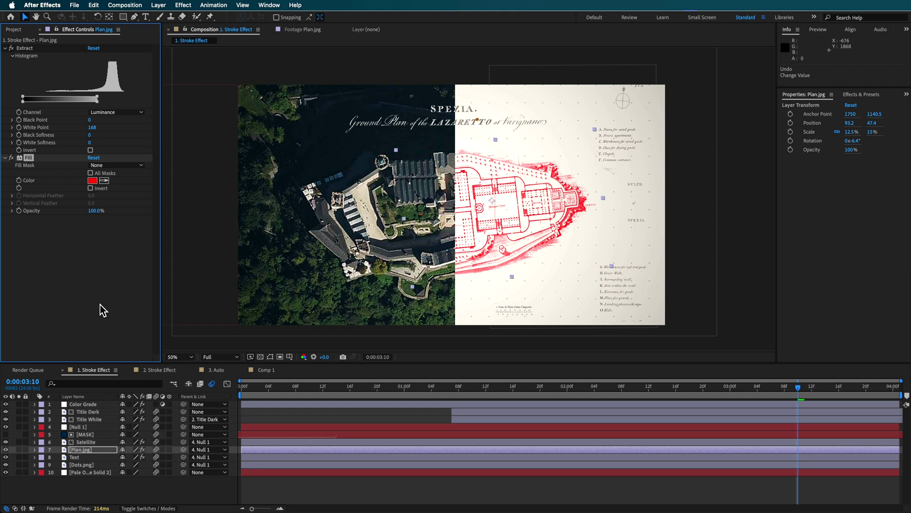
{"action": "key", "text": "super+z"}
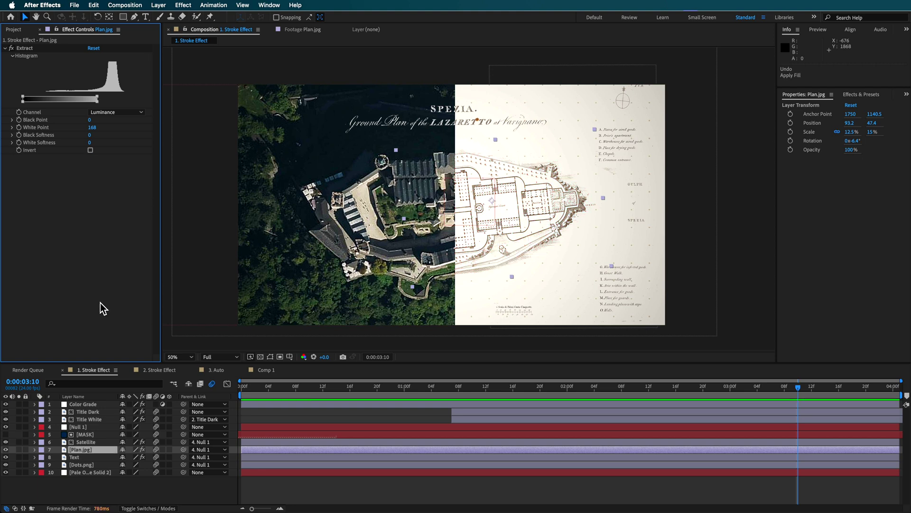
{"action": "left_click", "coordinate": [154, 371]}
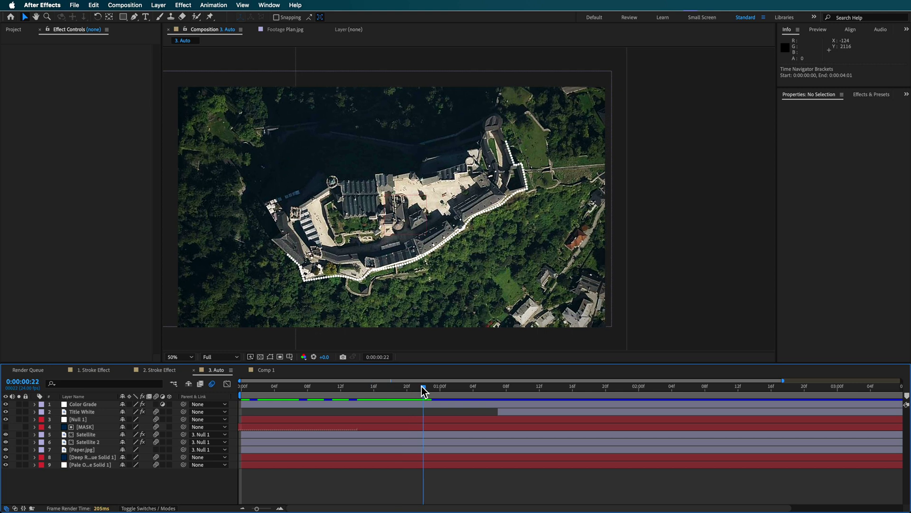
Move the playhead to 0:00:02:16 to view the outline transition.
{"action": "left_click_drag", "start_coordinate": [421, 386], "coordinate": [773, 409]}
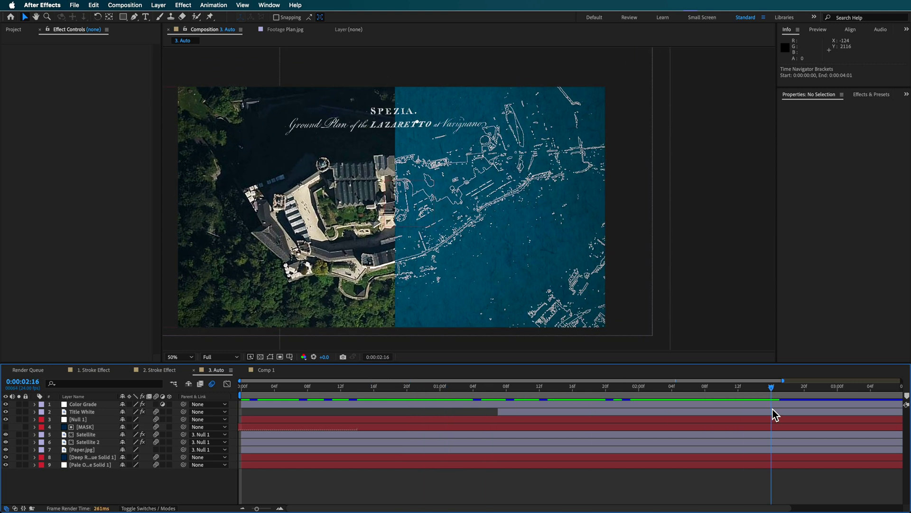